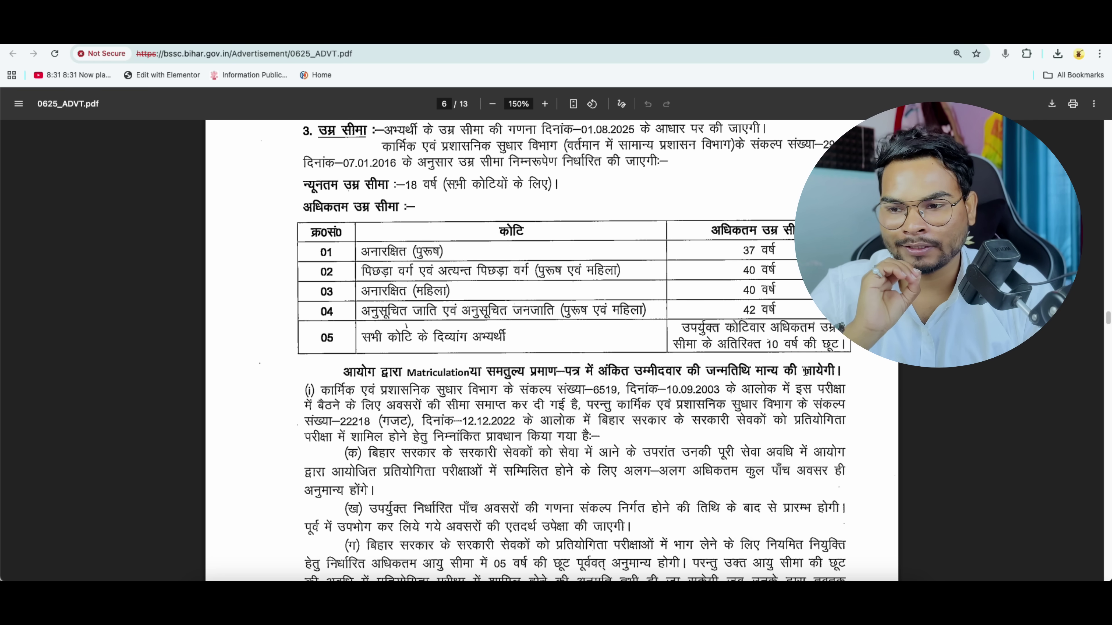
- Check the age limit table in the advertisement and open the Shiksha Bindu website from the Google results
scroll(814, 430, "down", 3)
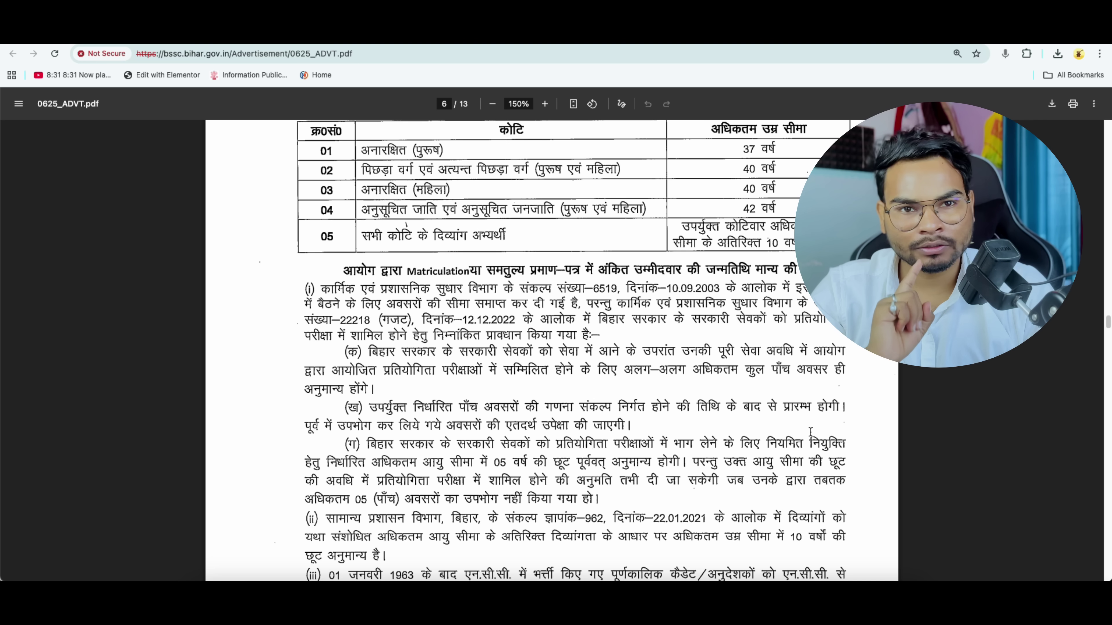
scroll(810, 431, "up", 5)
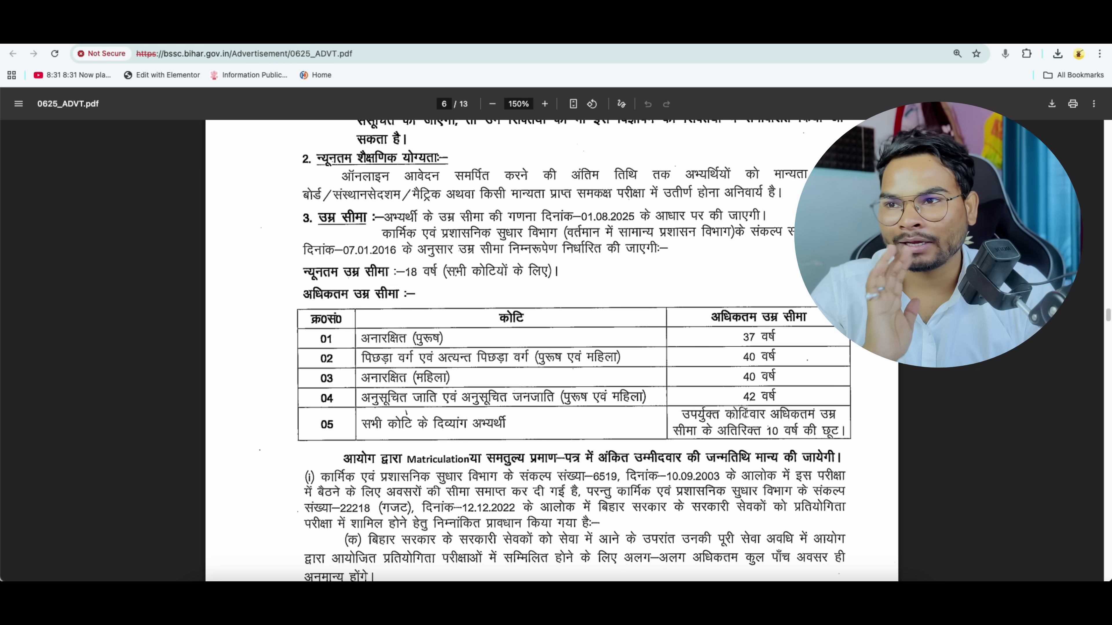
left_click(390, 35)
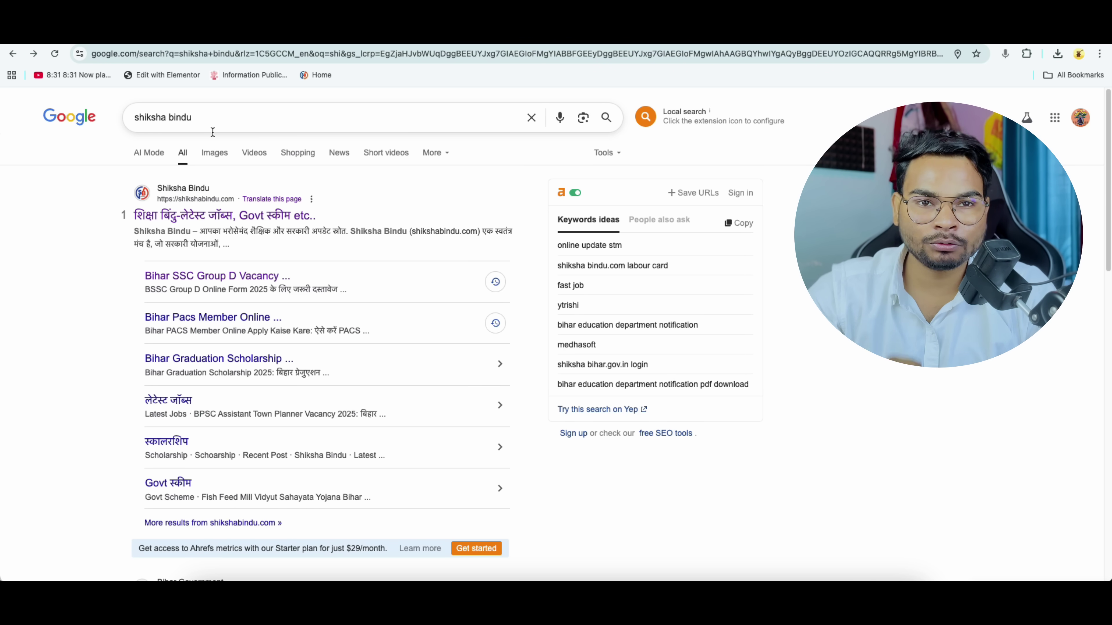
left_click(221, 216)
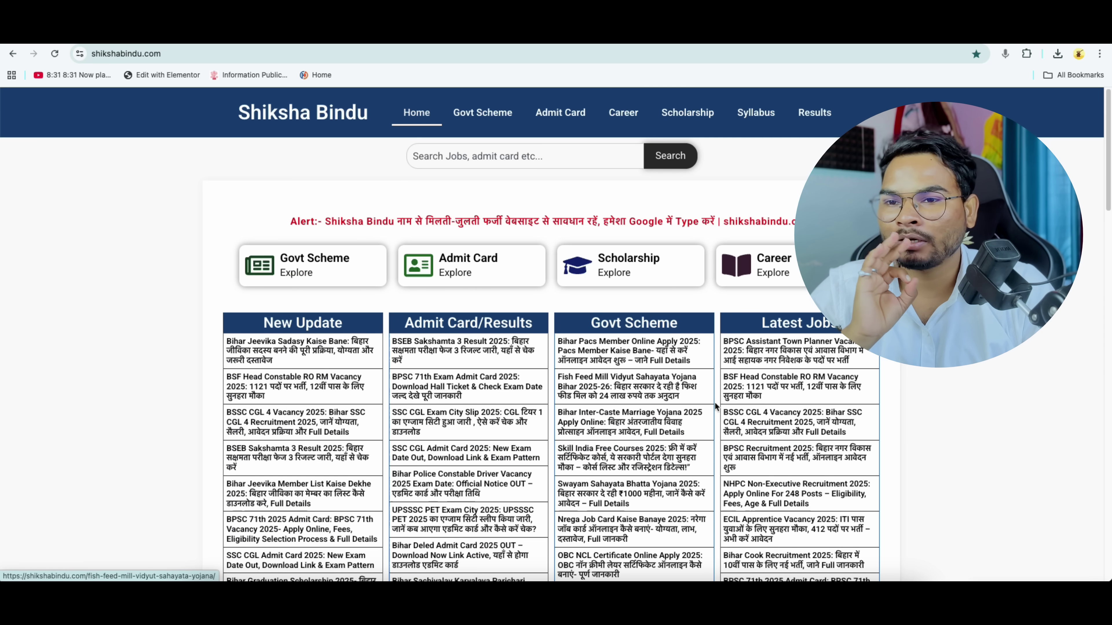
- Search the Shiksha Bindu site for "parichari" and open the Bihar Karyalay Parichari Vacancy 2025 article
left_click_drag(764, 323, 808, 325)
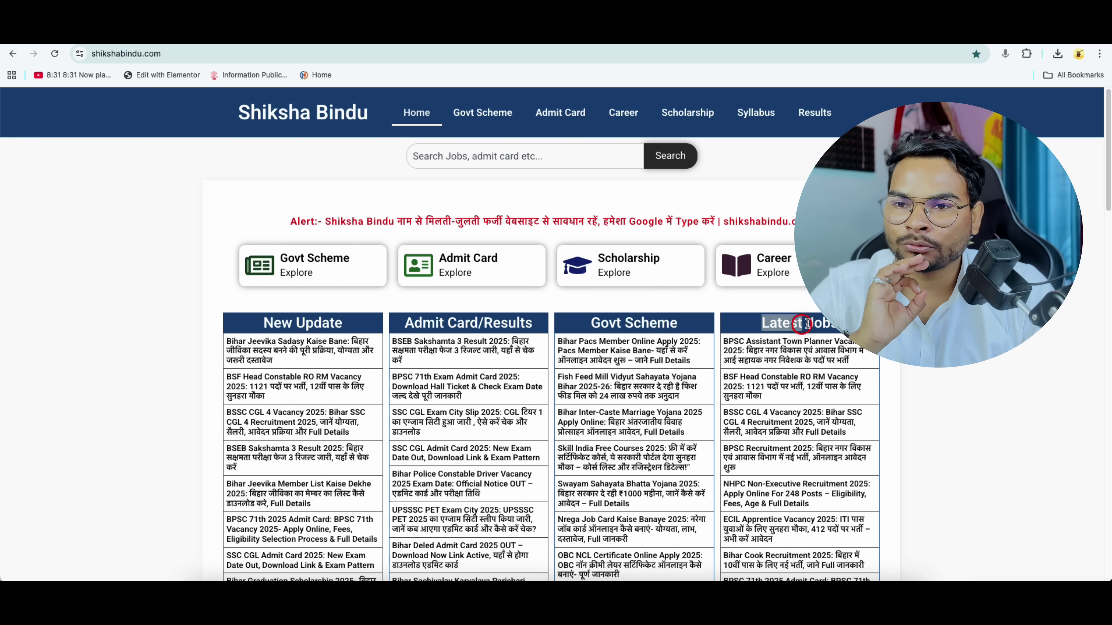
scroll(805, 447, "down", 2)
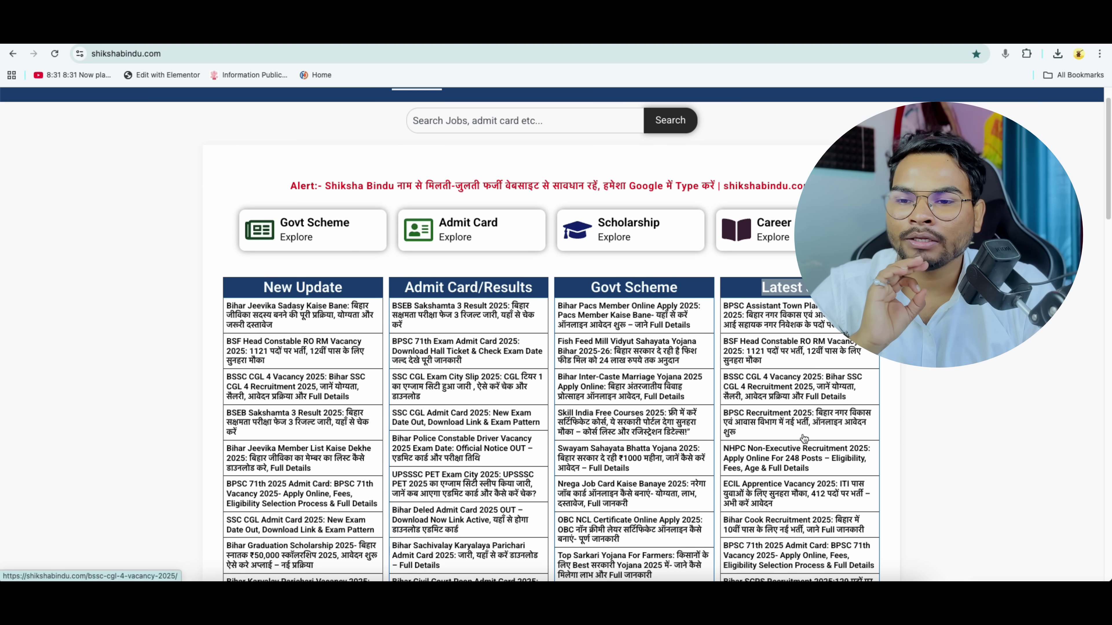
scroll(806, 448, "down", 3)
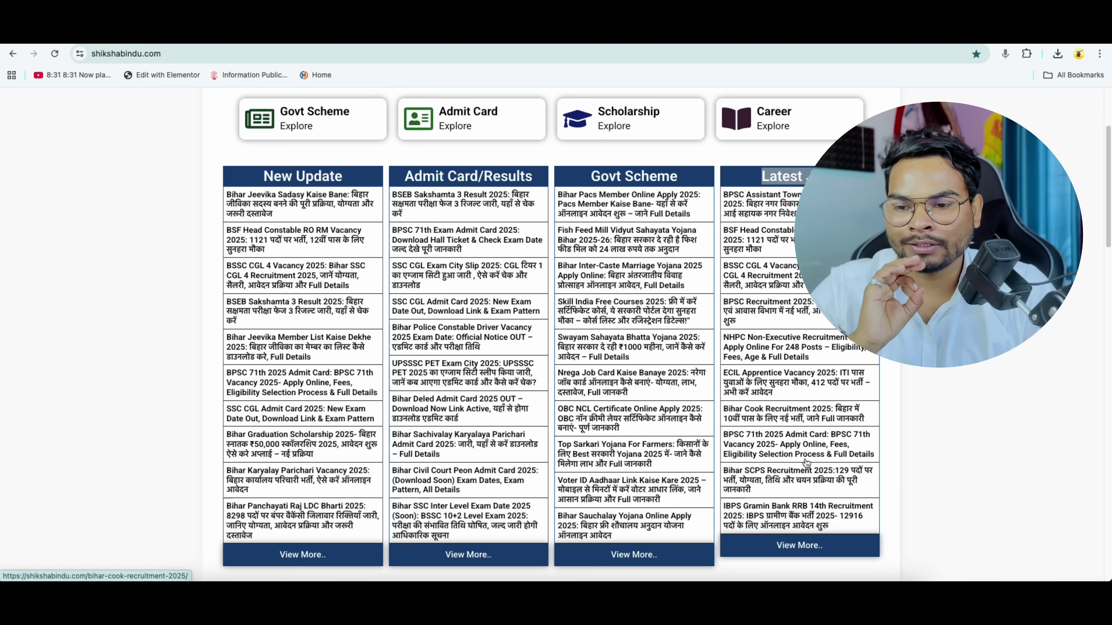
scroll(643, 338, "up", 5)
left_click(503, 155)
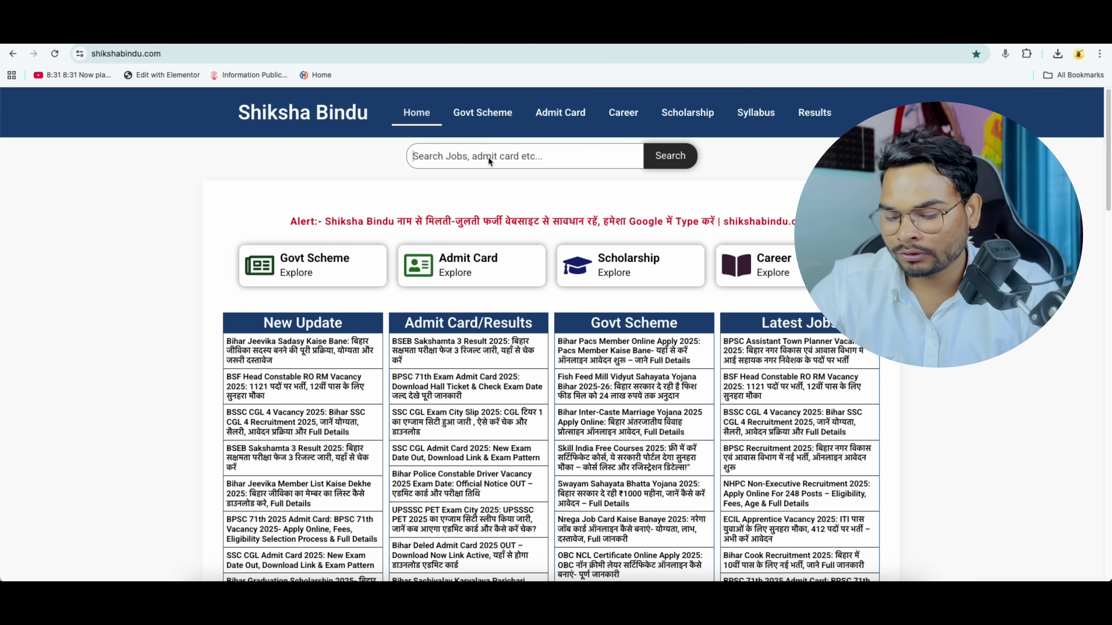
type("parichati")
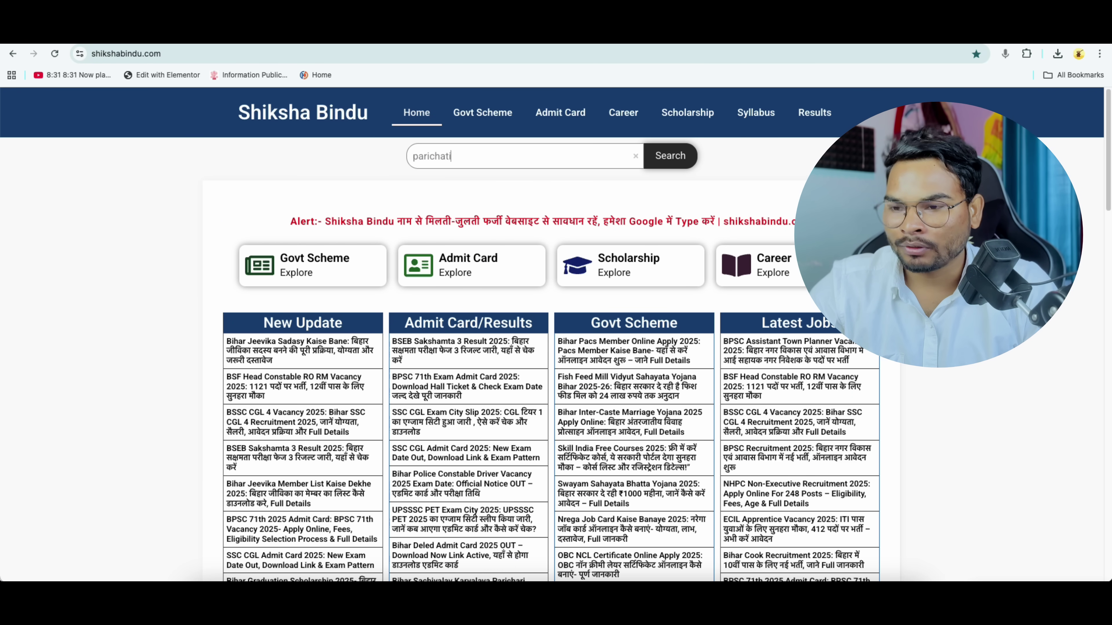
key("BackSpace")
key("BackSpace")
type("r")
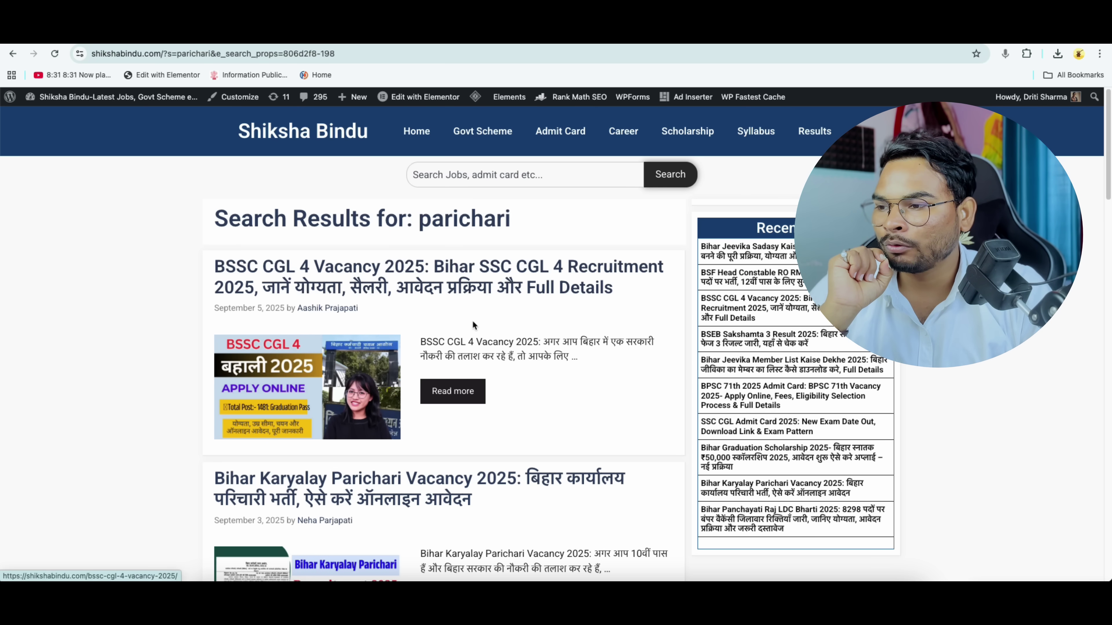
scroll(475, 326, "down", 2)
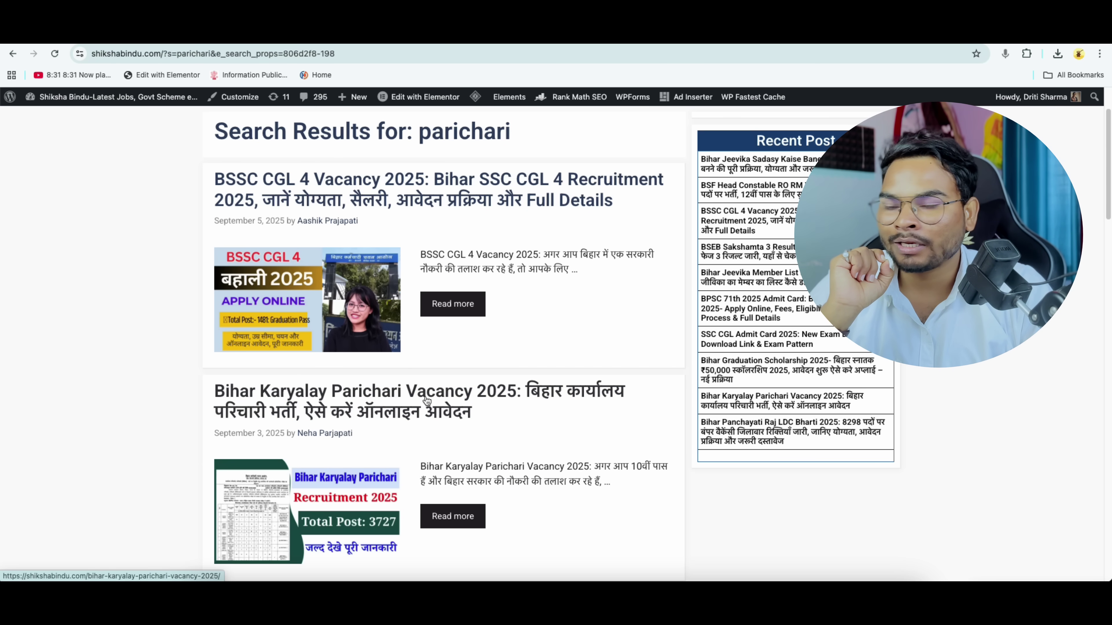
left_click(424, 395)
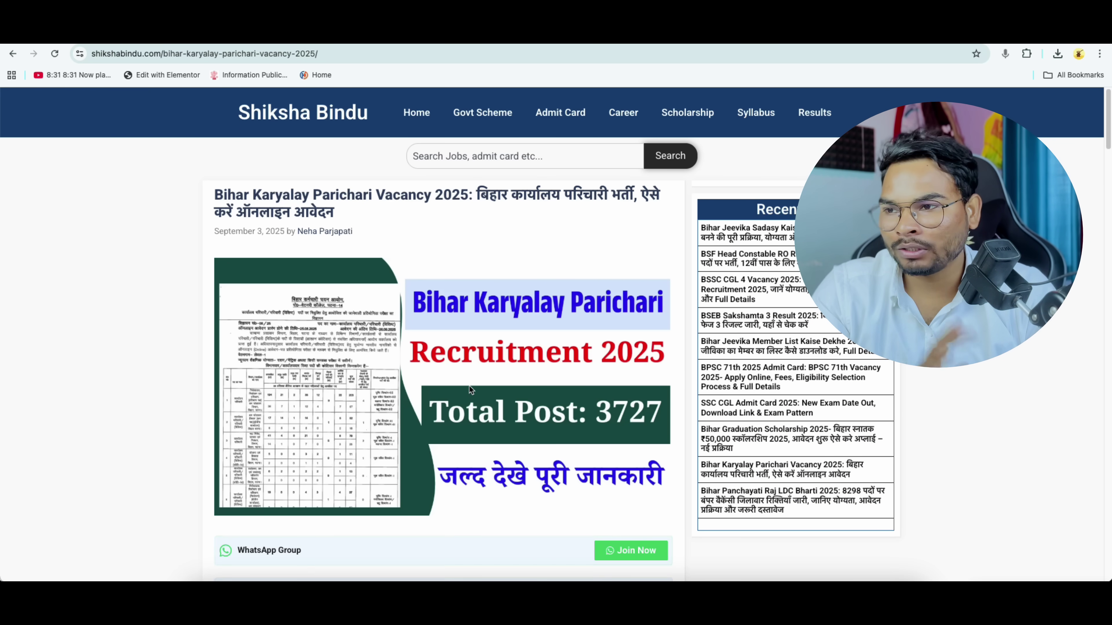
- Examine the article's post details, application dates, fees, age limits, required documents and important links
scroll(511, 406, "down", 15)
scroll(511, 409, "down", 8)
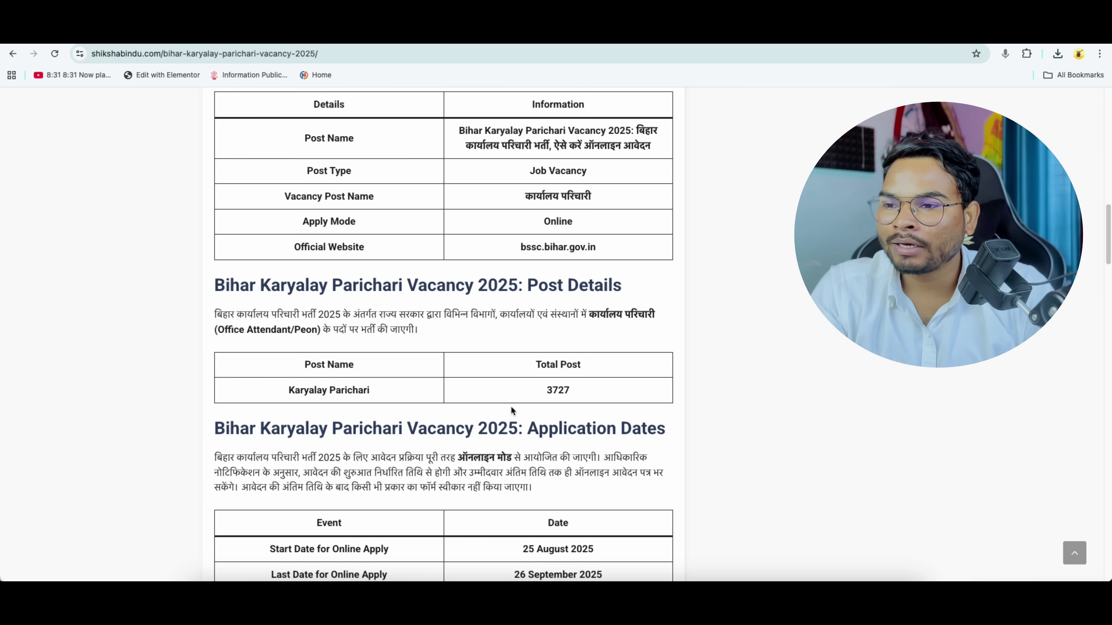
left_click_drag(515, 386, 604, 390)
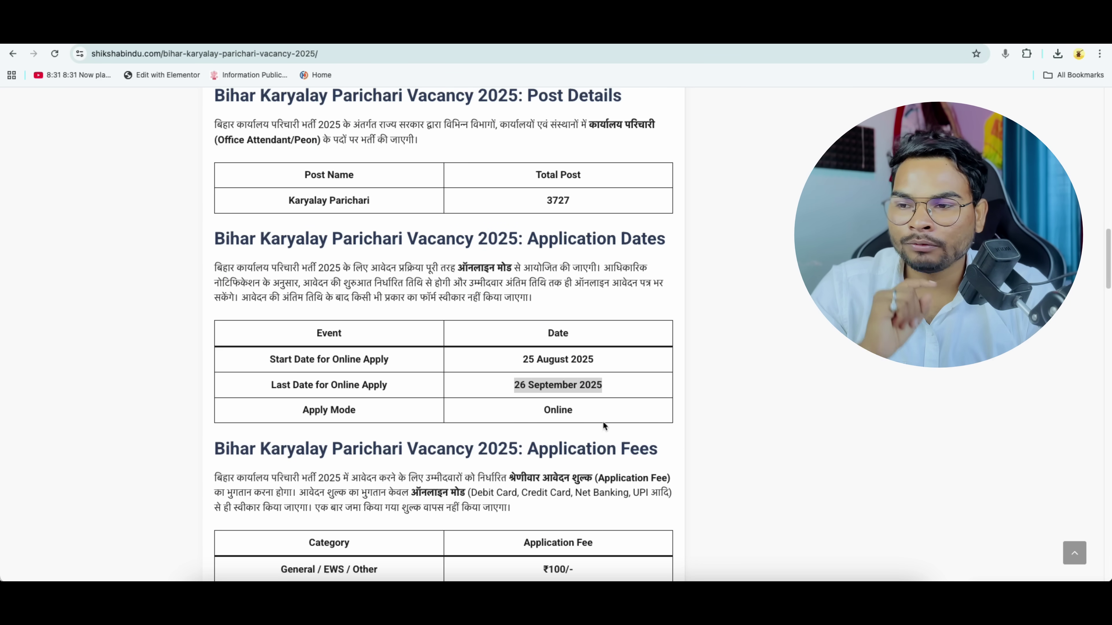
scroll(603, 423, "down", 4)
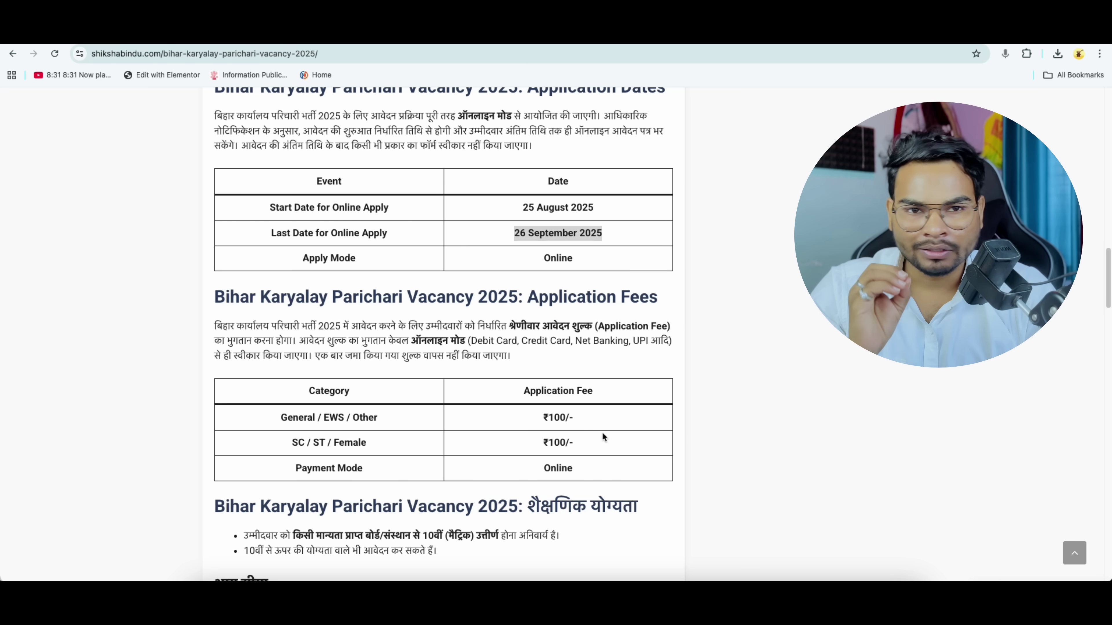
scroll(602, 435, "down", 10)
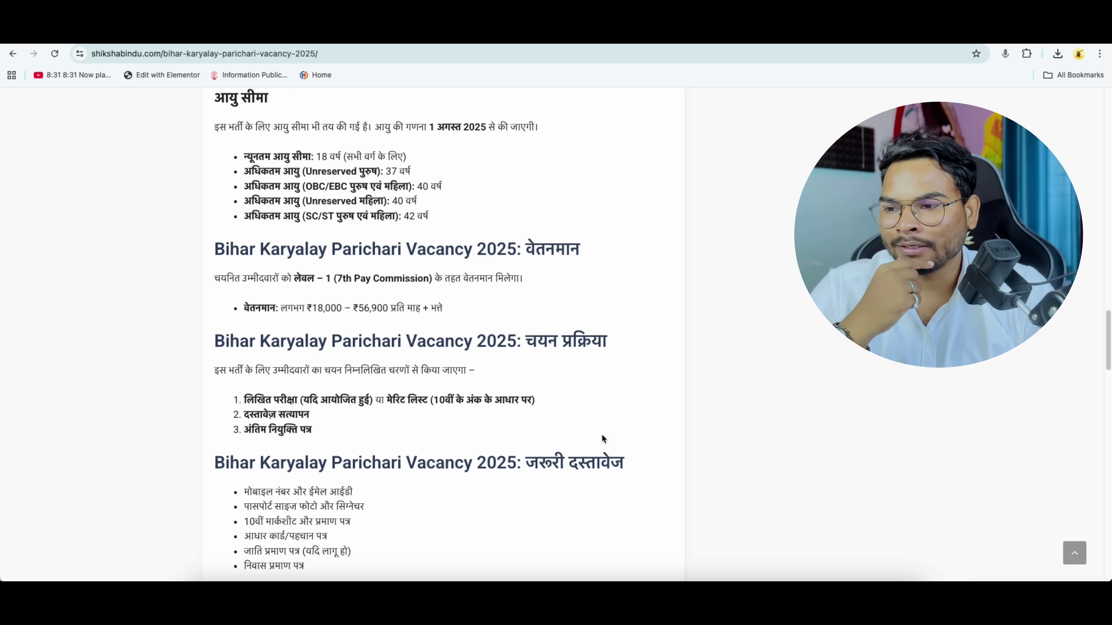
scroll(602, 439, "down", 10)
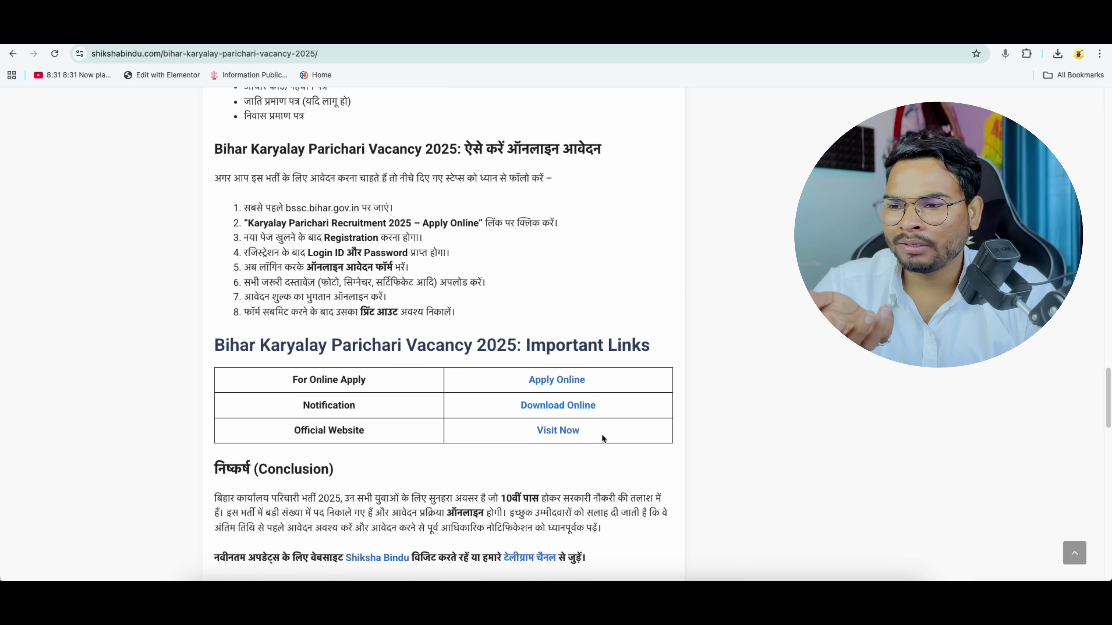
scroll(602, 437, "down", 2)
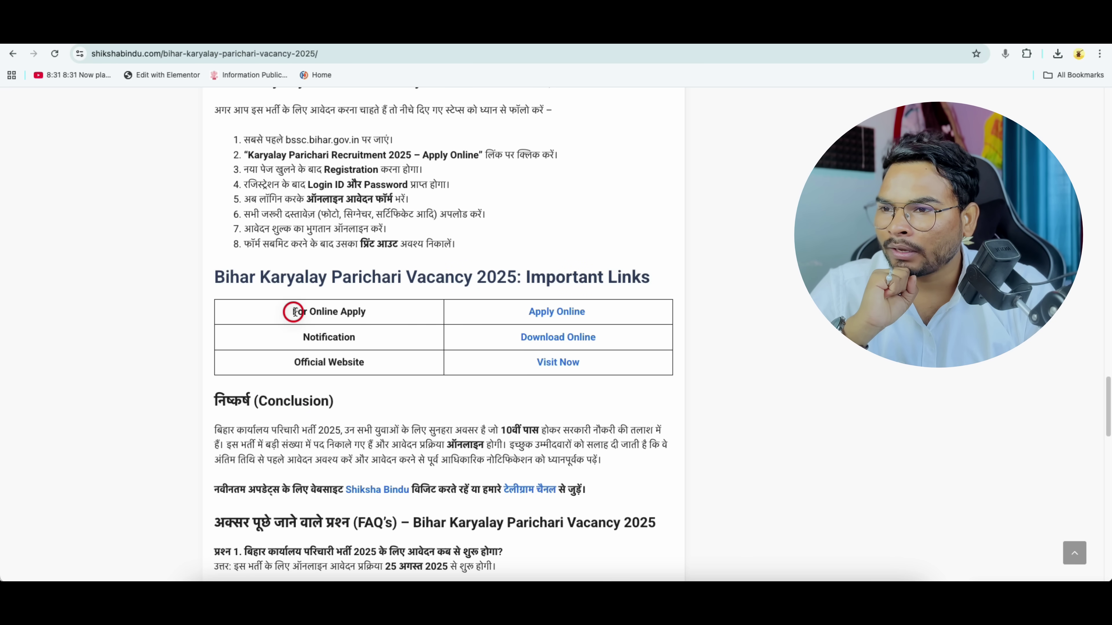
- Follow the article's Apply Online link to the BSSC Office Attendant site and open its registration form
left_click_drag(292, 312, 396, 313)
left_click(539, 313)
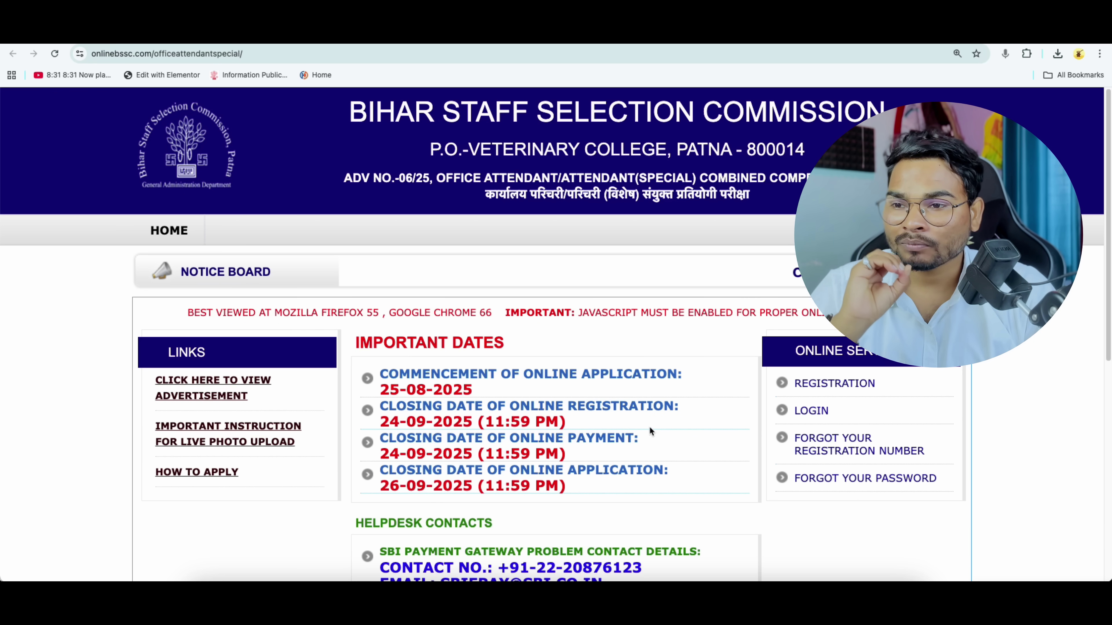
scroll(652, 428, "down", 3)
scroll(652, 429, "down", 1)
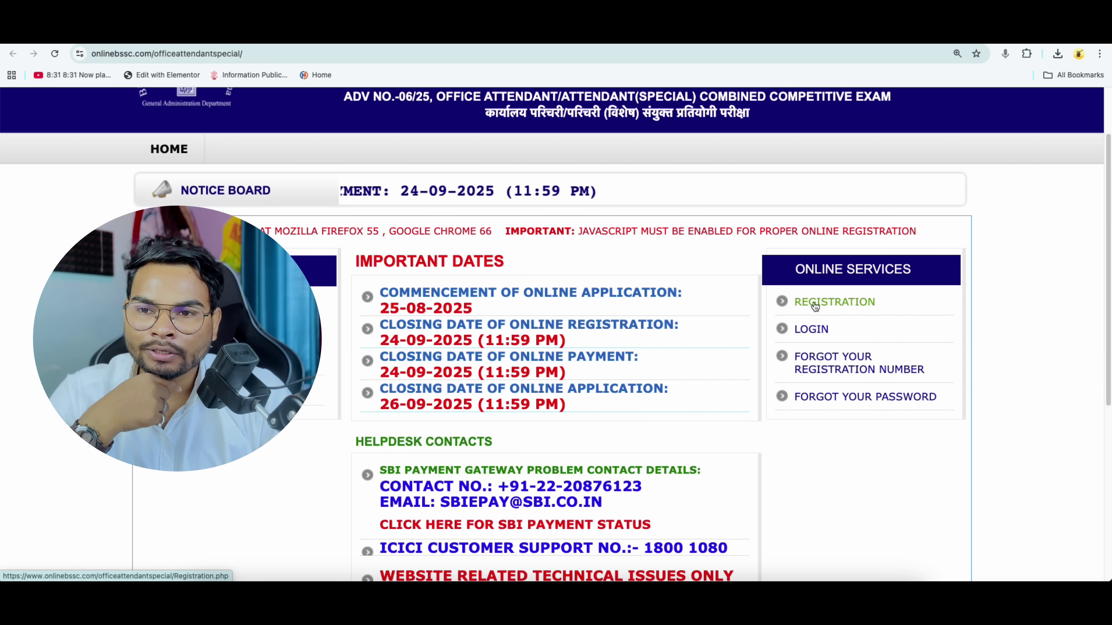
left_click(829, 306)
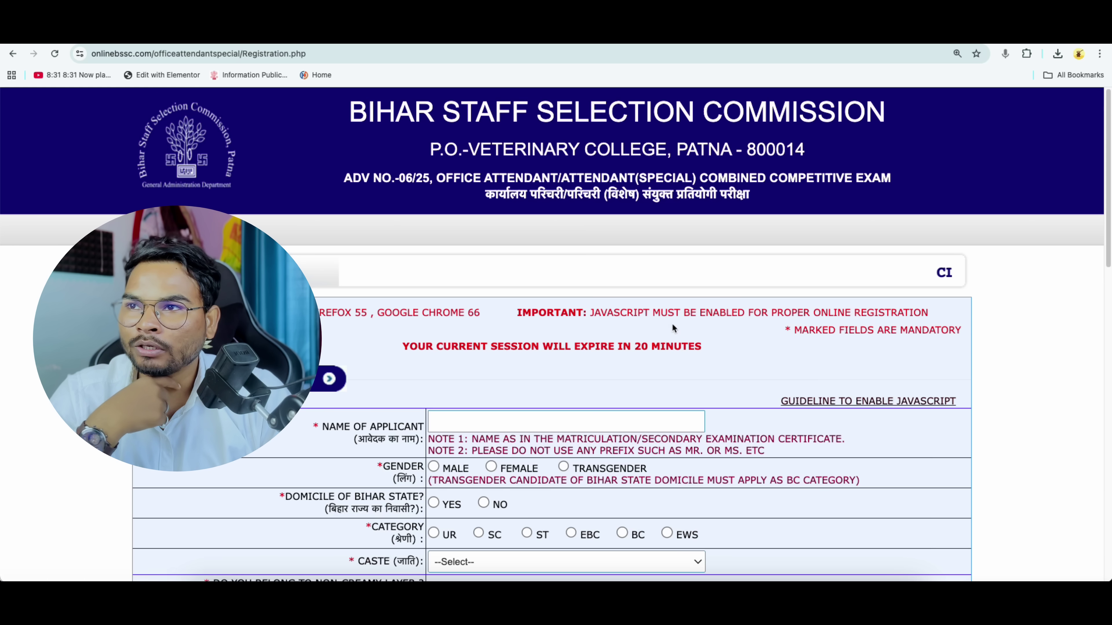
- Set the applicant's gender to Male and answer Yes to domicile of Bihar State
scroll(632, 389, "down", 4)
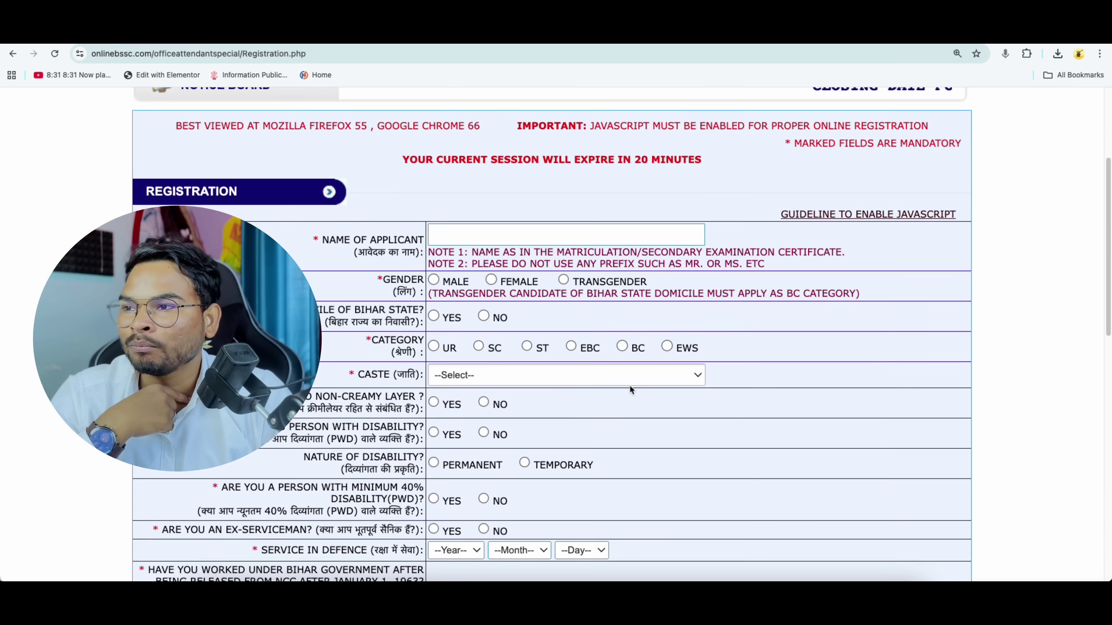
left_click_drag(373, 240, 417, 243)
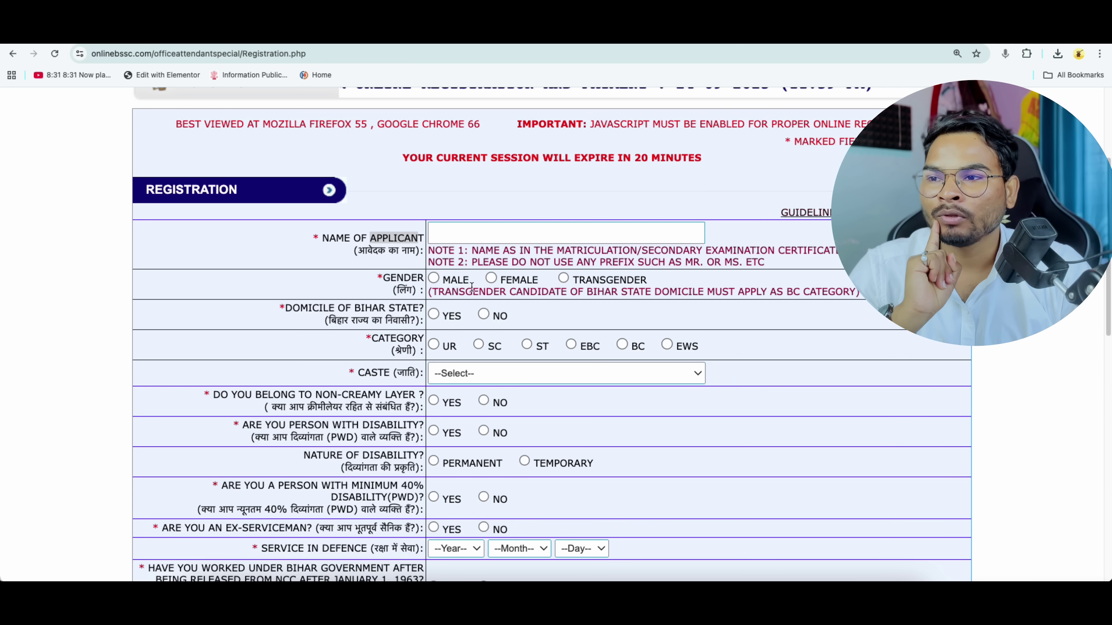
left_click(435, 278)
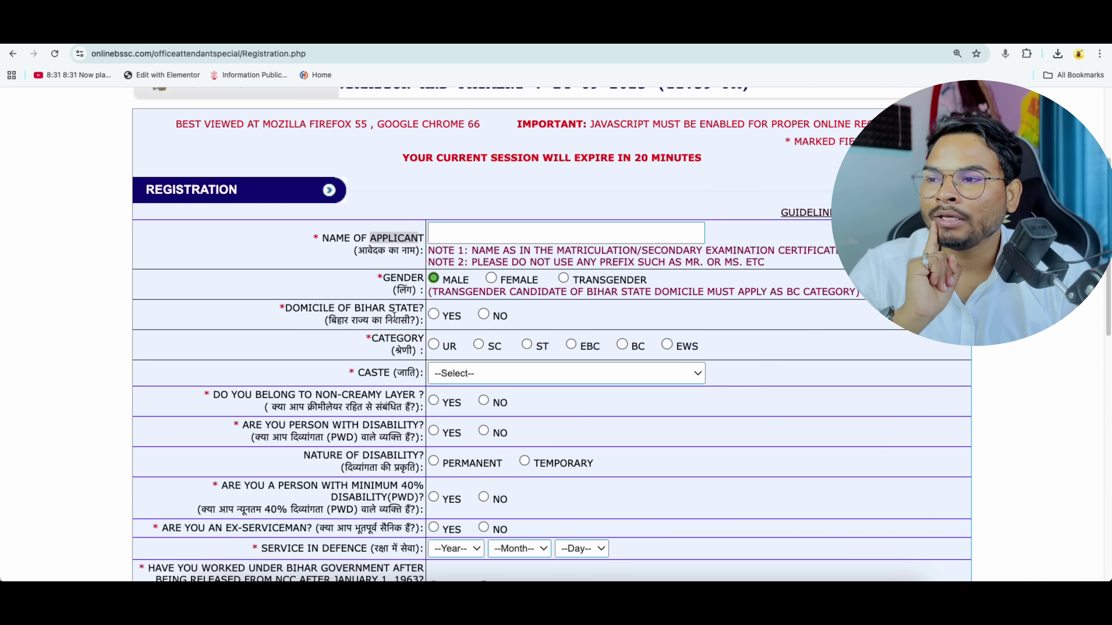
left_click(484, 315)
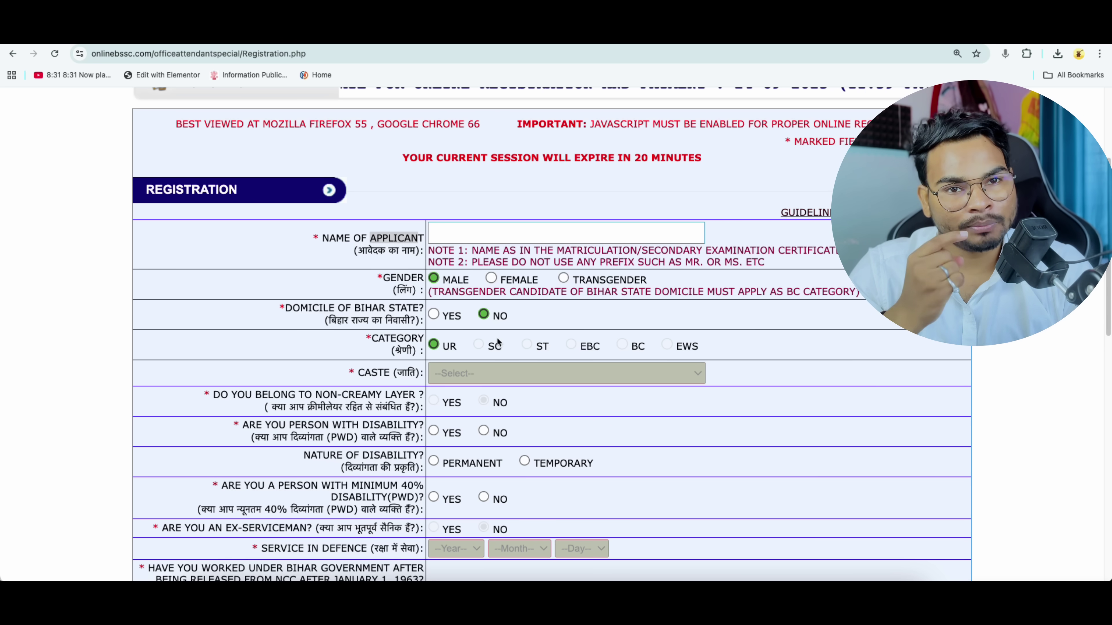
scroll(498, 343, "down", 1)
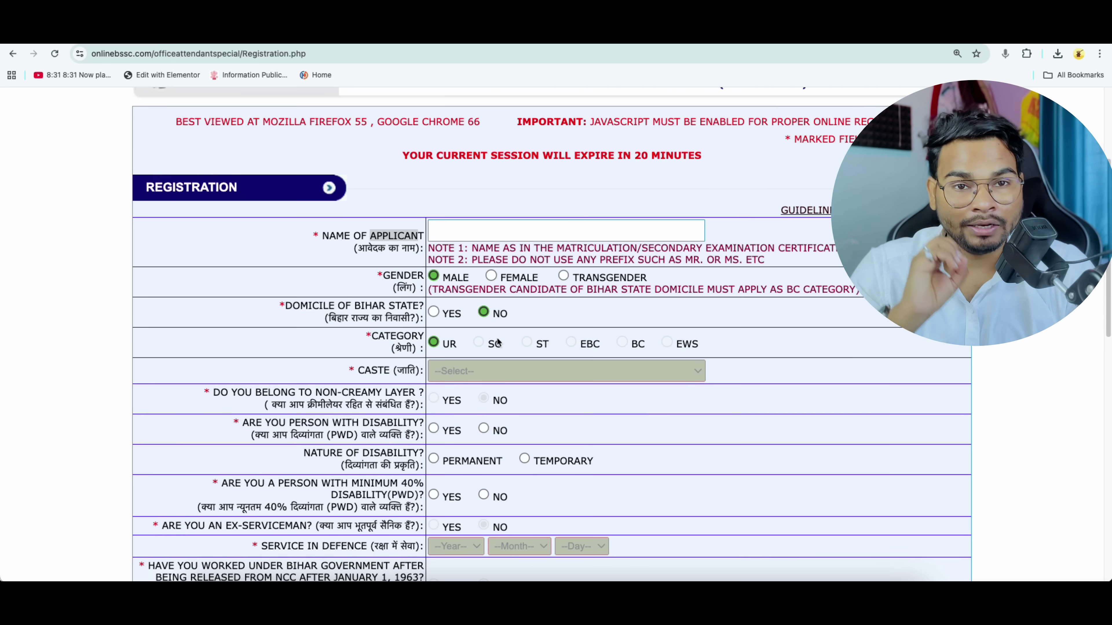
left_click(435, 313)
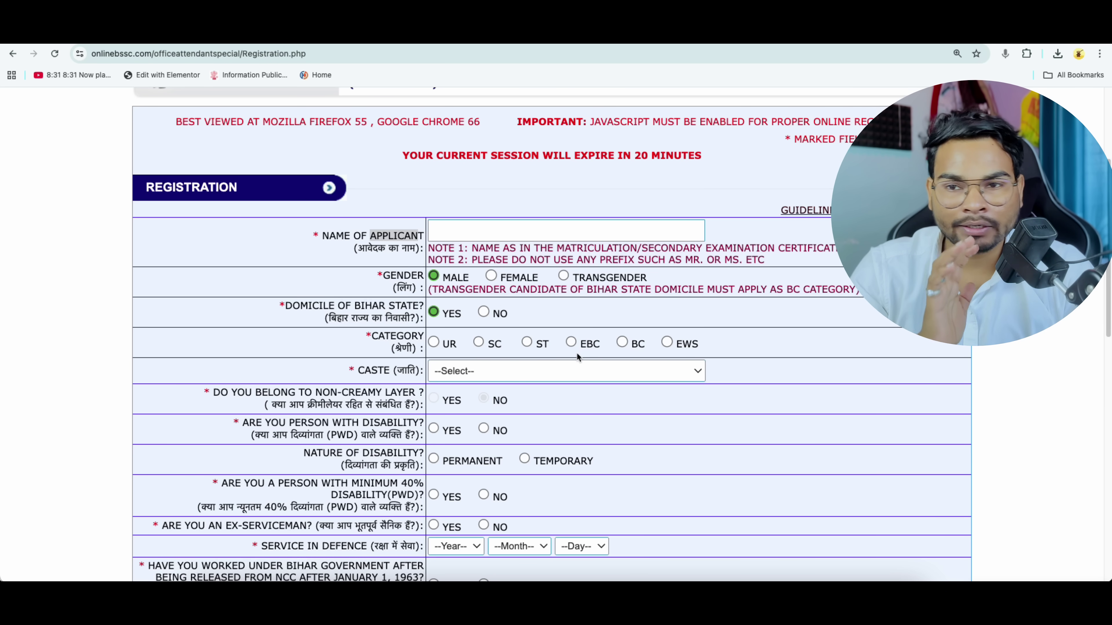
- Choose category EBC and caste Bakkho (Muslim), and answer Yes to belonging to the non-creamy layer
left_click(572, 344)
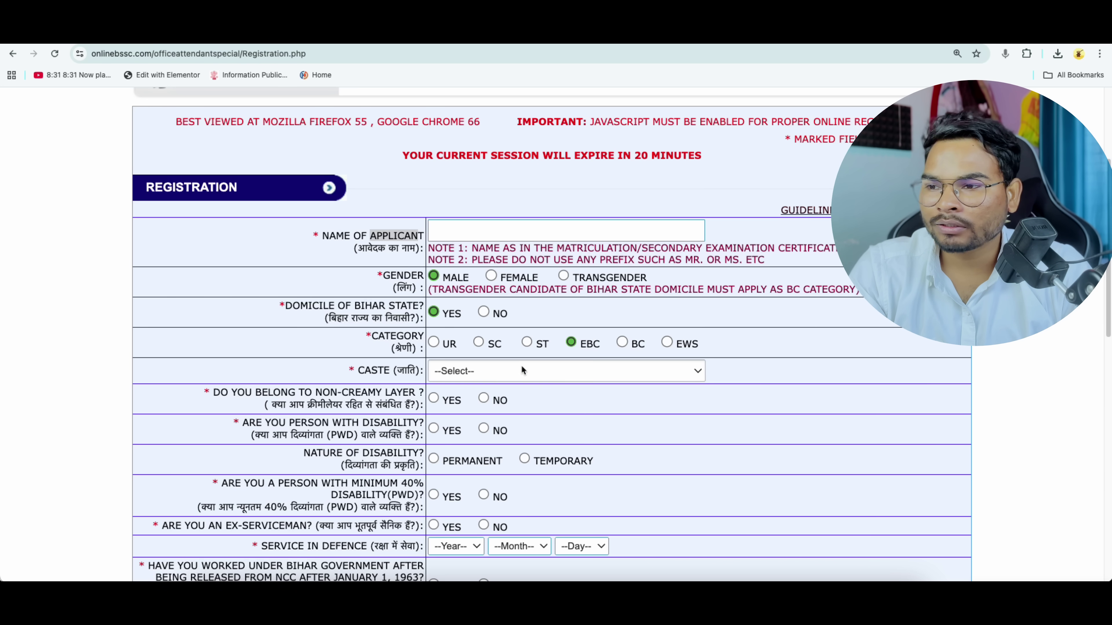
left_click(568, 370)
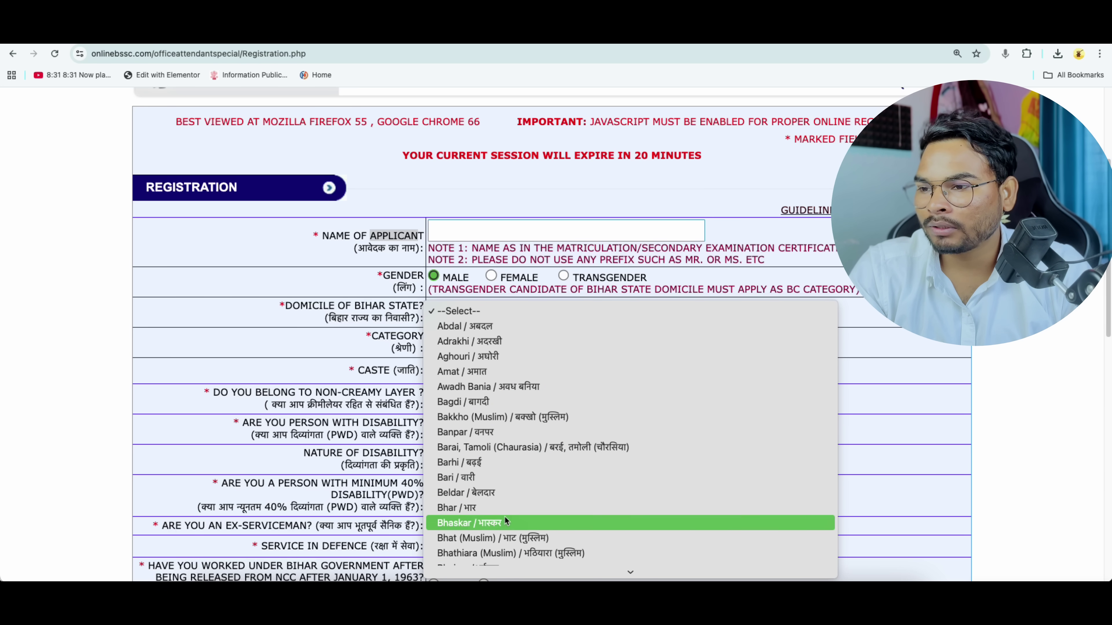
left_click(618, 411)
scroll(501, 399, "down", 1)
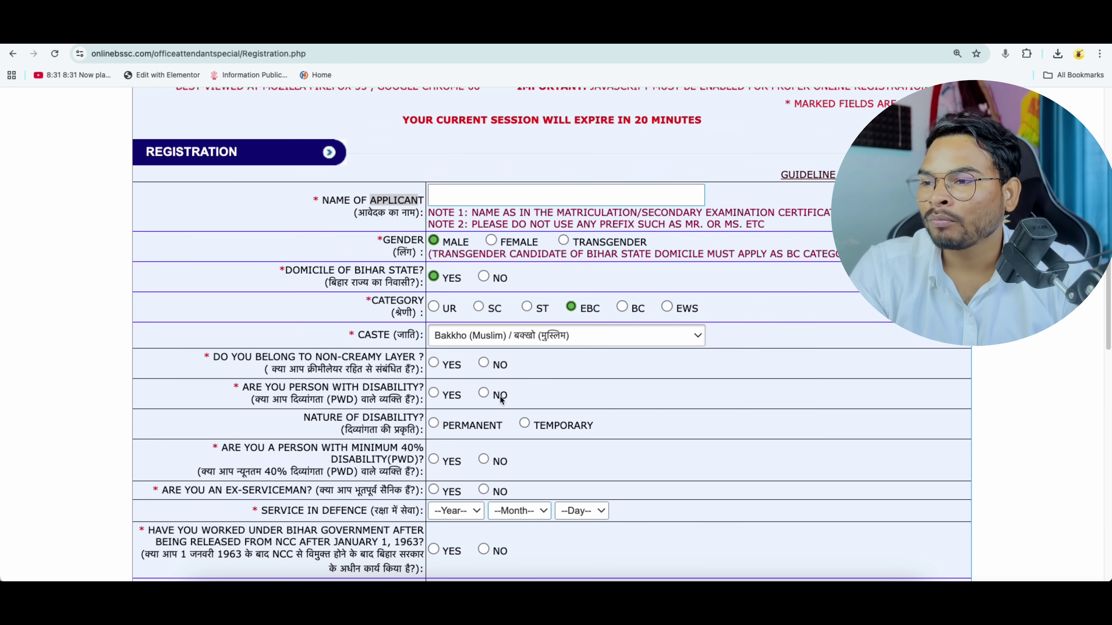
left_click_drag(316, 356, 415, 357)
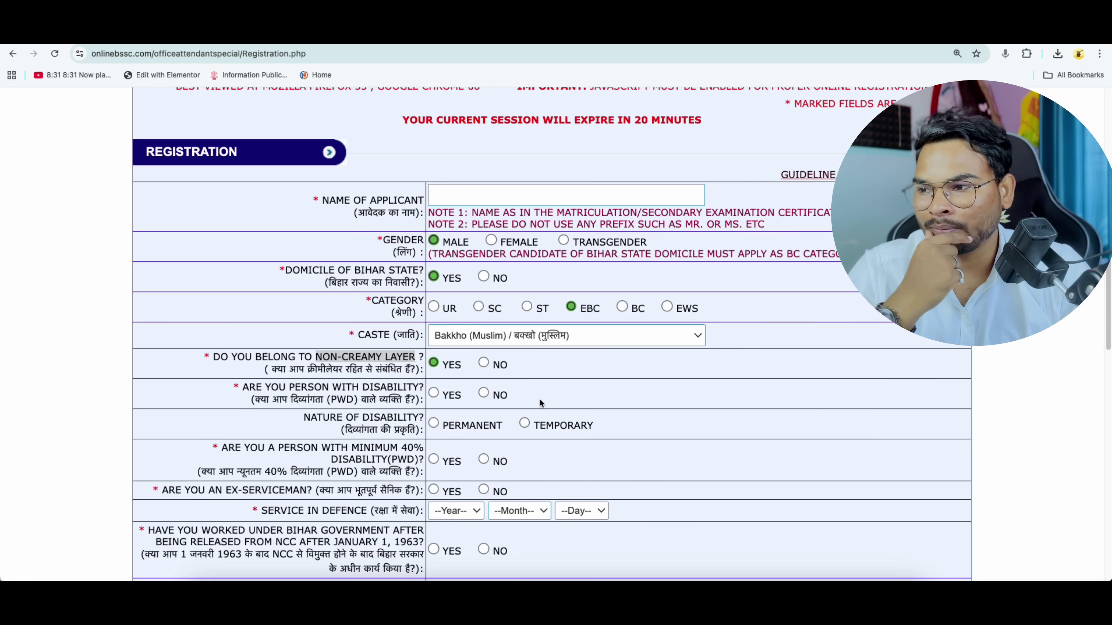
- Answer No to both the person with disability and ex-serviceman questions
scroll(521, 412, "down", 1)
left_click_drag(363, 384, 415, 386)
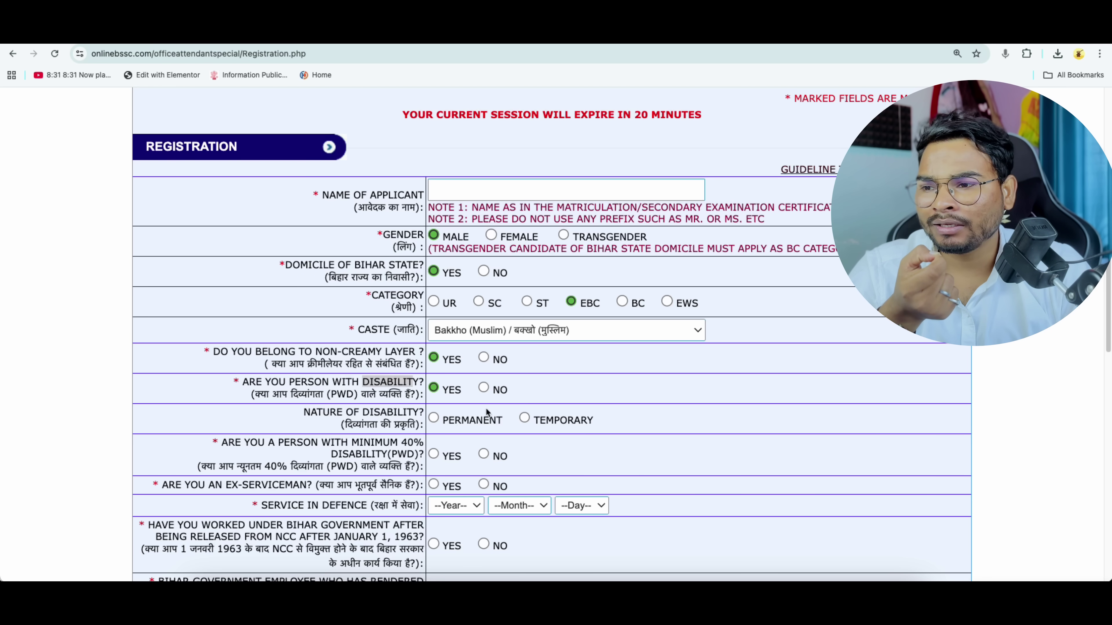
left_click(484, 389)
scroll(525, 443, "down", 5)
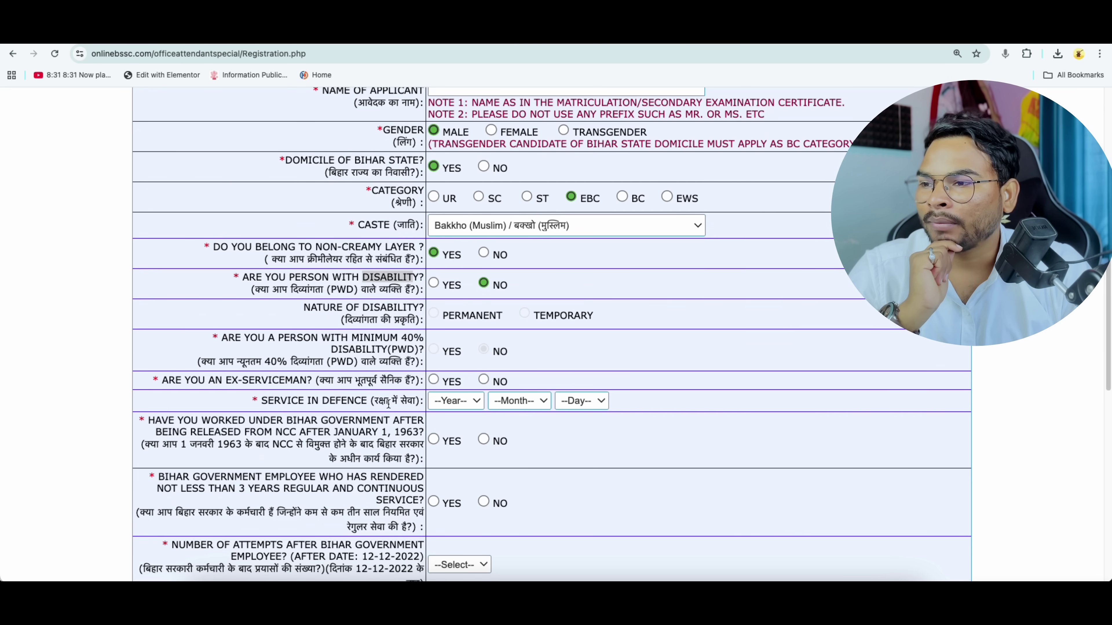
left_click_drag(360, 382, 387, 382)
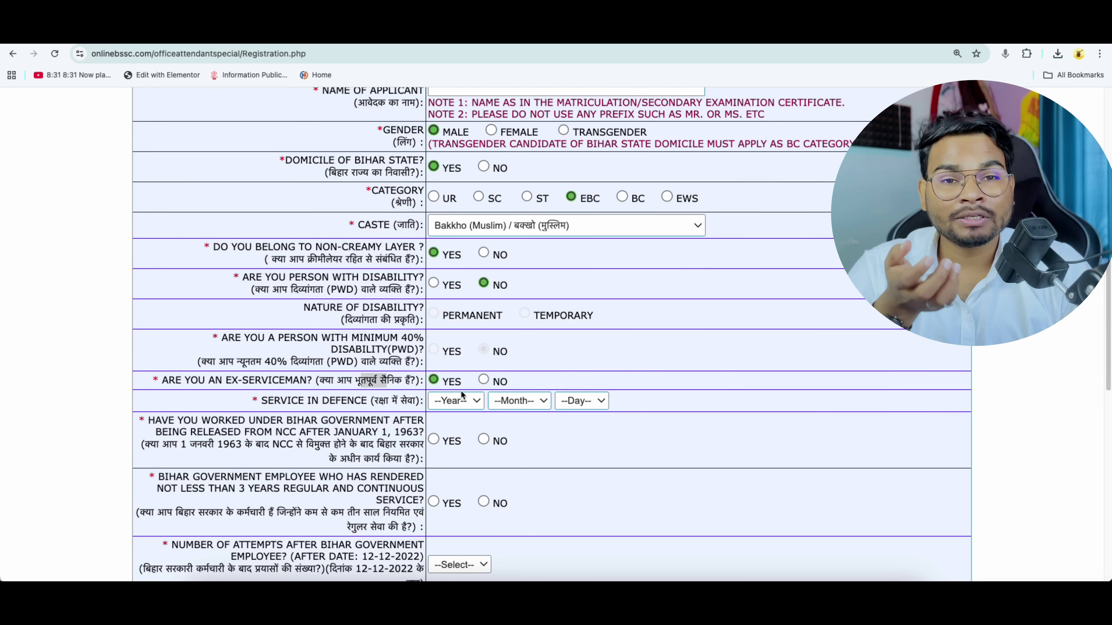
left_click(484, 380)
scroll(528, 445, "down", 3)
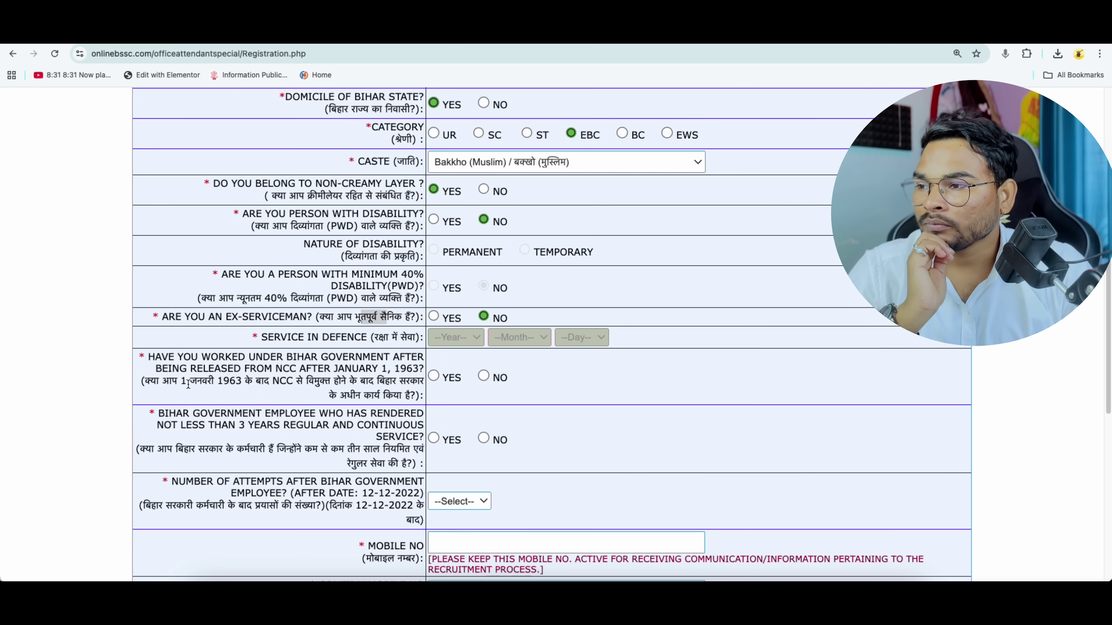
- Answer No to both the post-NCC Bihar Government work question and the three-year regular Bihar Government employee question
left_click_drag(189, 384, 370, 381)
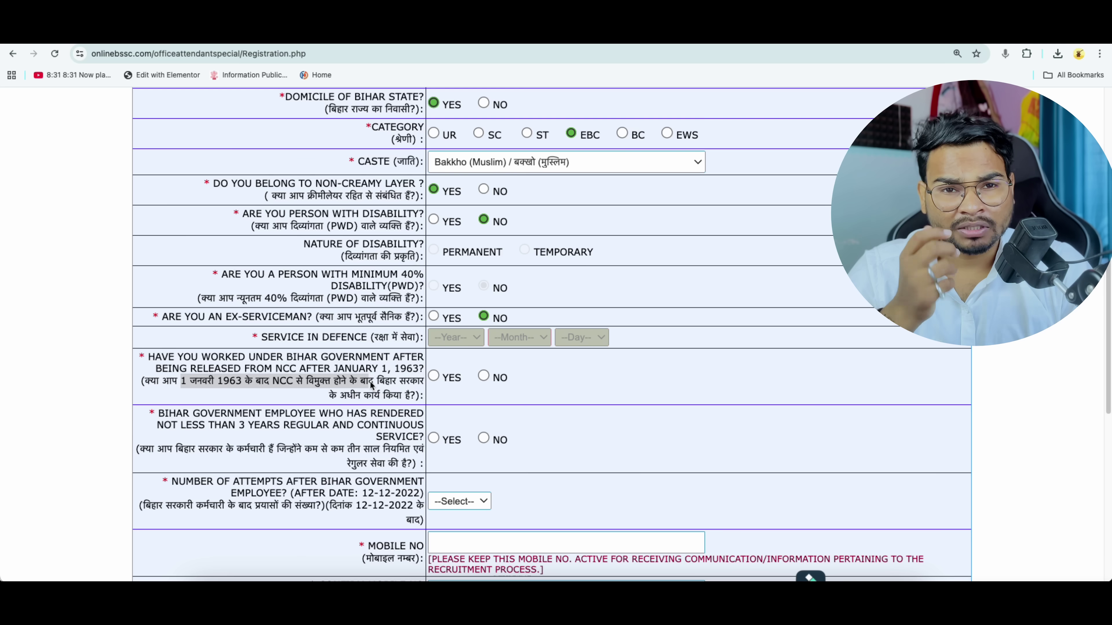
left_click(484, 377)
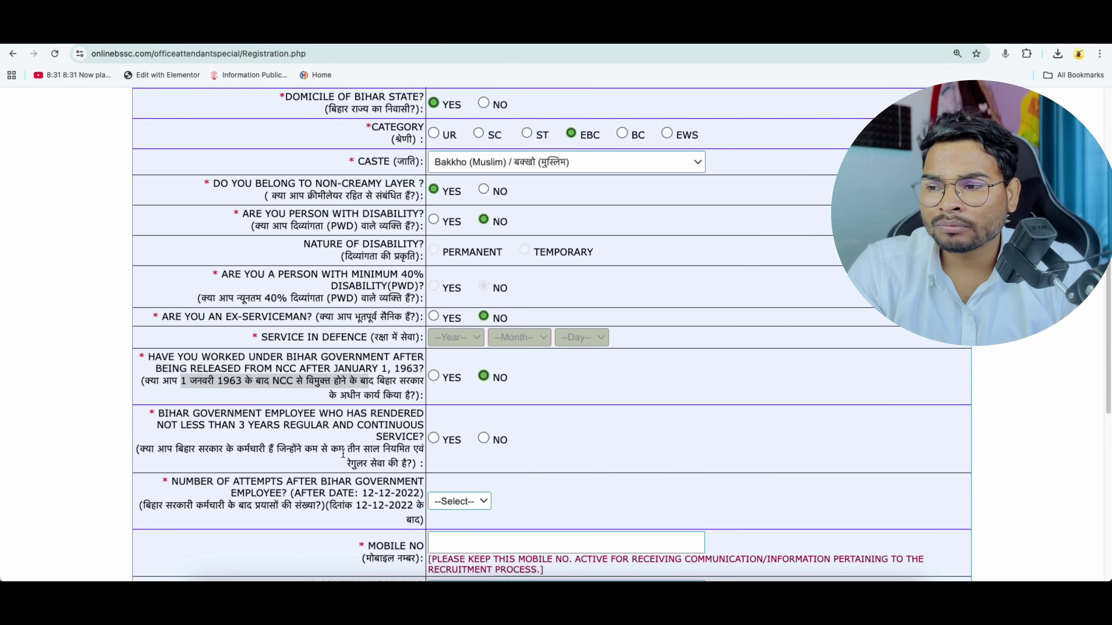
left_click_drag(343, 454, 385, 464)
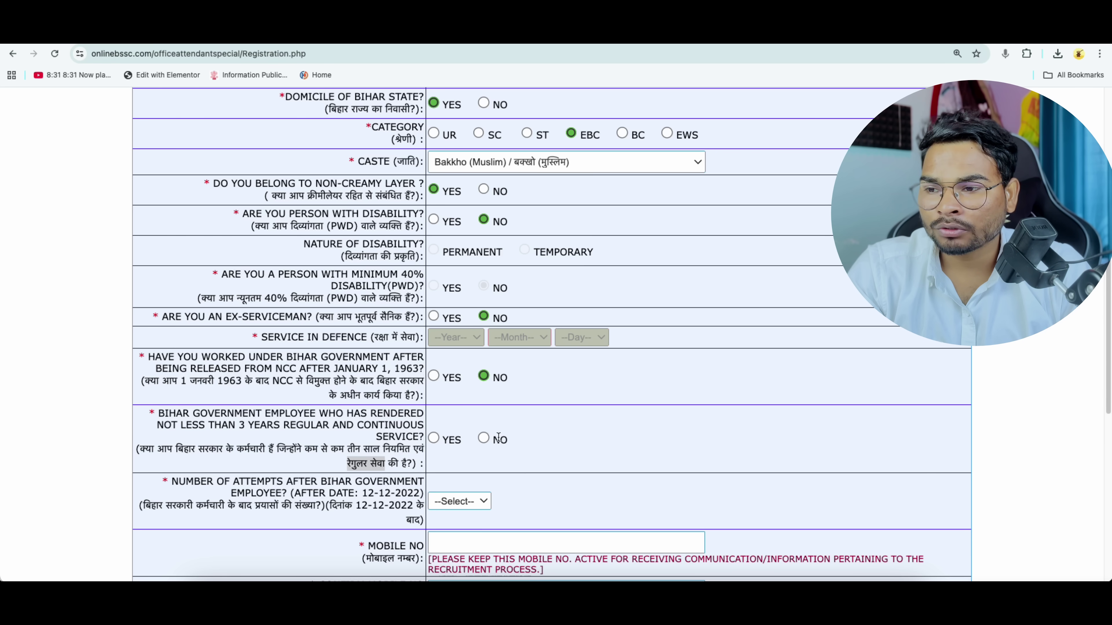
left_click(484, 438)
- Set the number of attempts after becoming a Bihar Government employee to 00
scroll(512, 451, "down", 2)
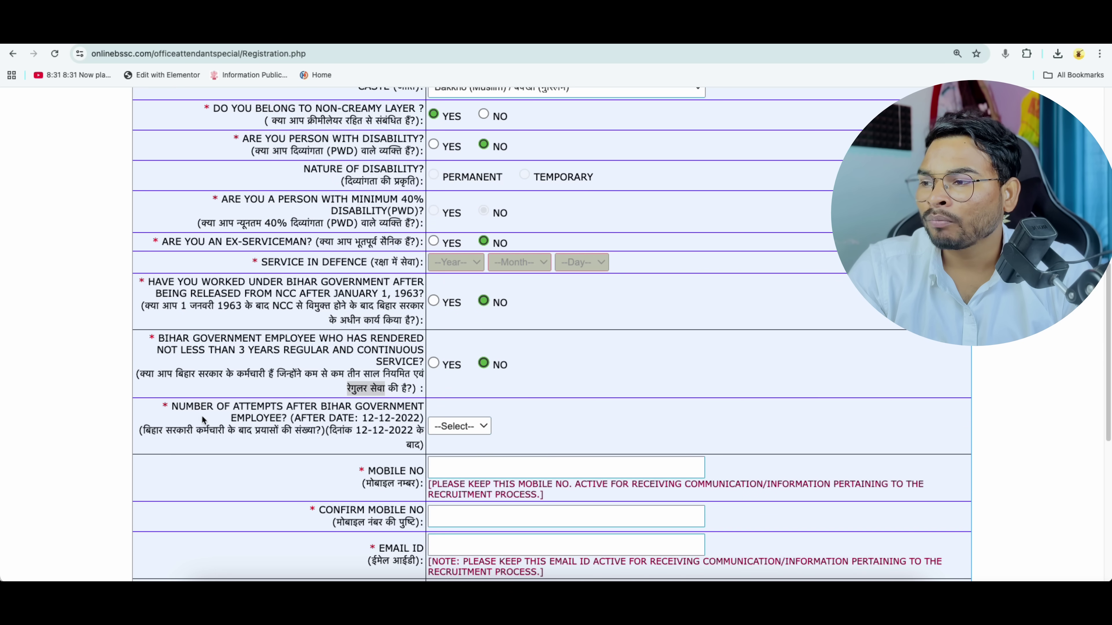
left_click_drag(148, 432, 253, 434)
left_click_drag(311, 433, 314, 433)
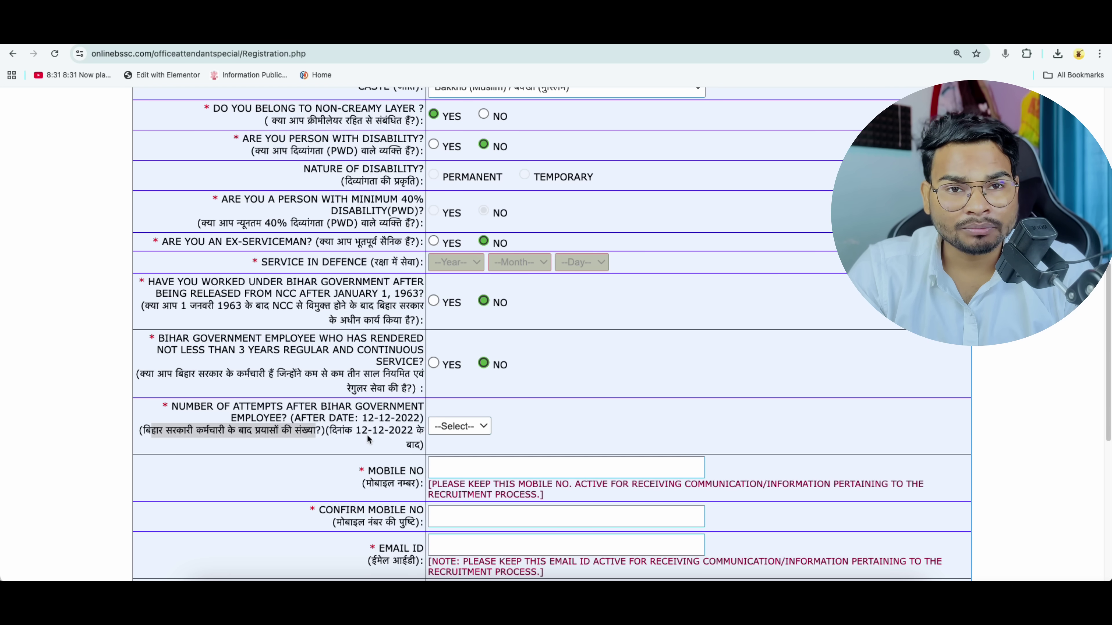
left_click(466, 433)
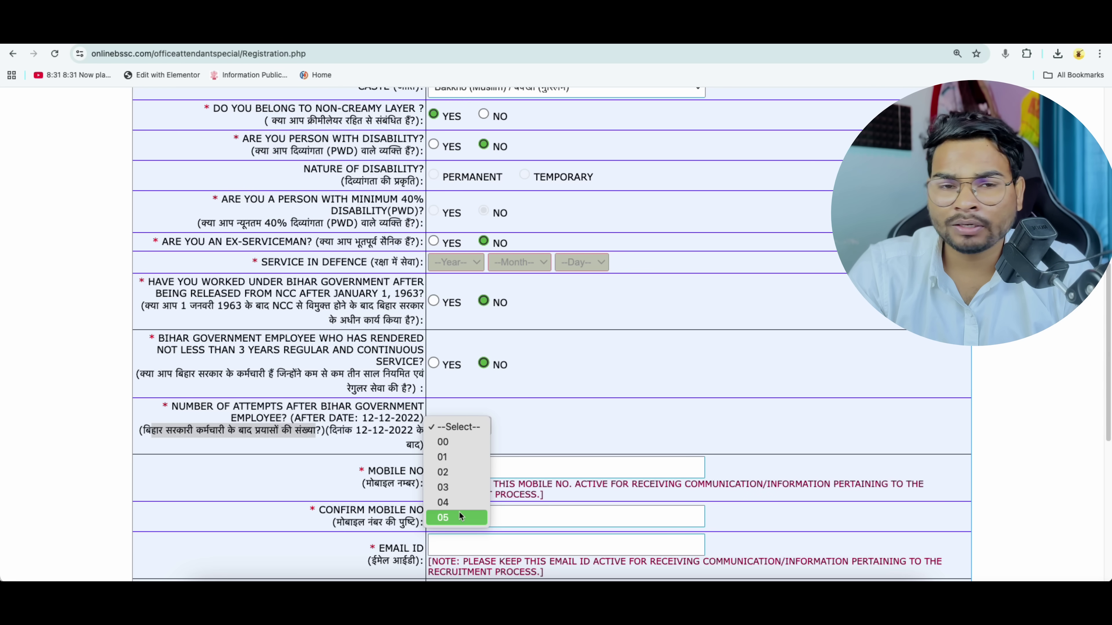
left_click(455, 442)
- Look over the mobile number, email ID, date of birth and captcha fields that complete the registration form
scroll(565, 433, "down", 1)
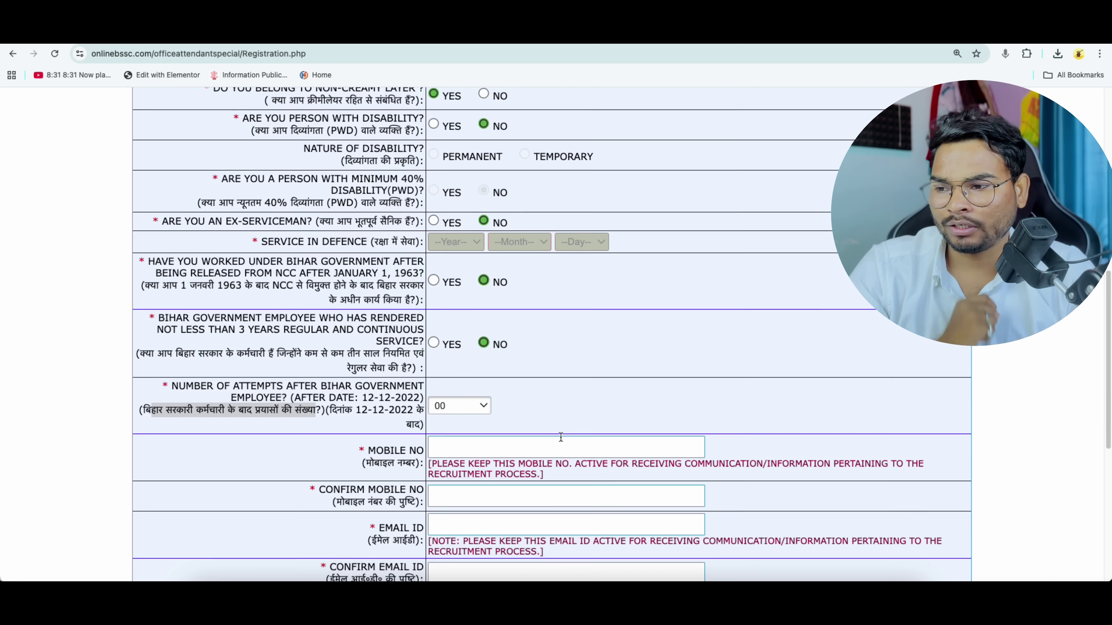
scroll(561, 437, "down", 5)
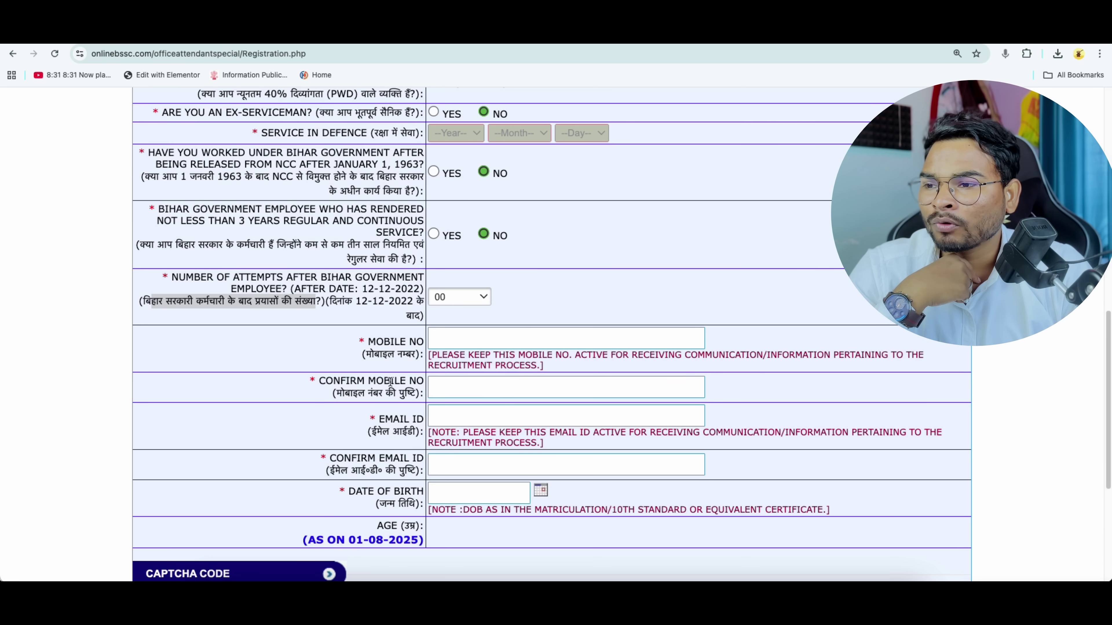
left_click(465, 384)
scroll(475, 406, "down", 1)
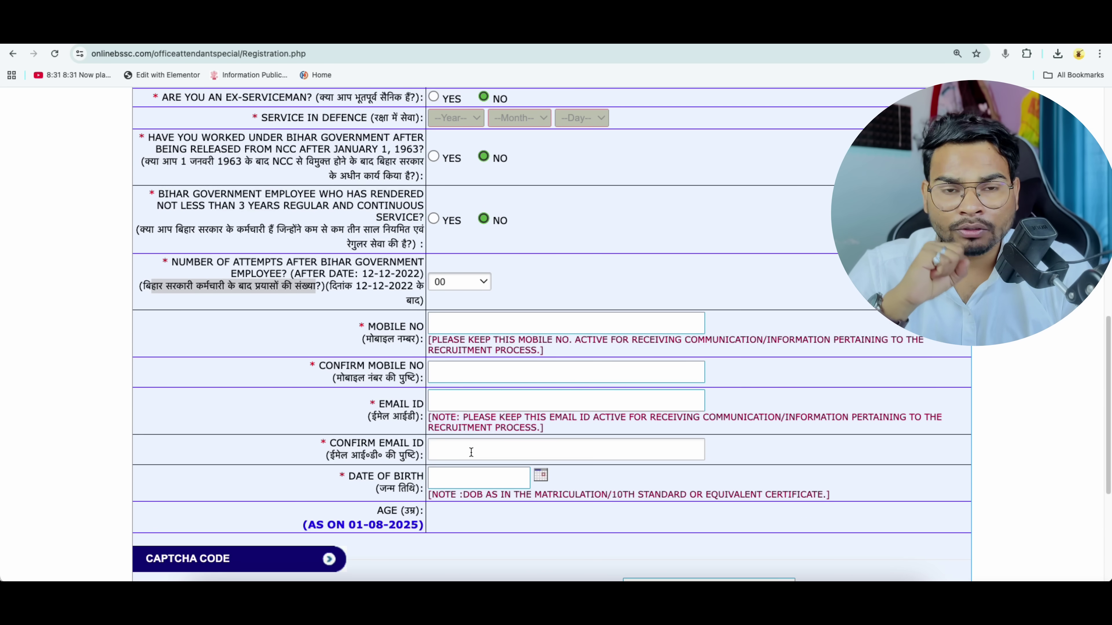
scroll(531, 443, "down", 2)
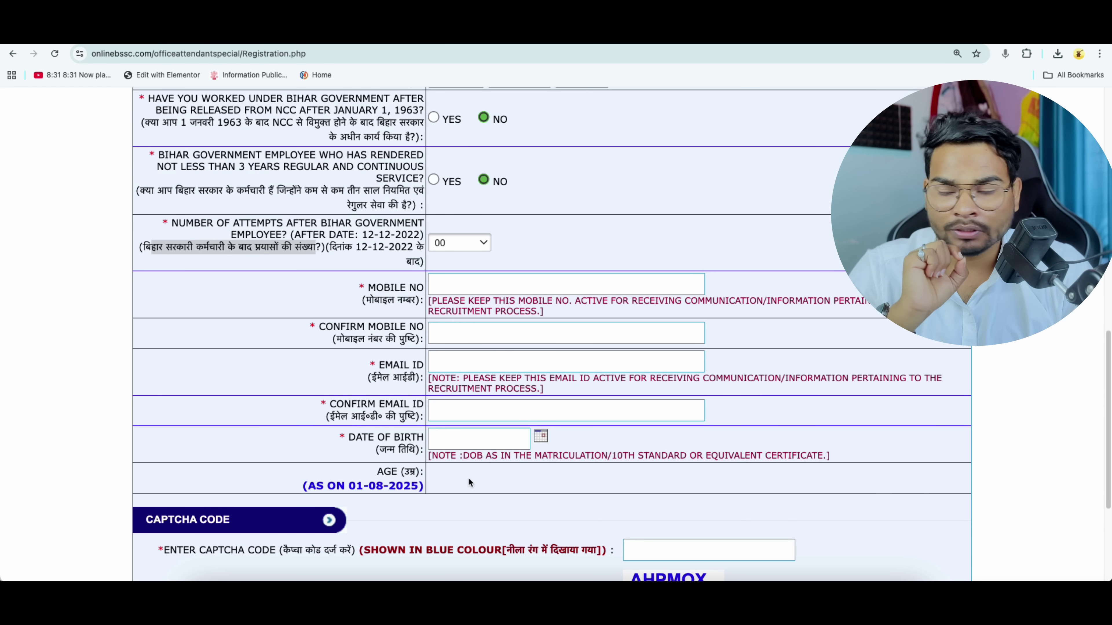
scroll(487, 477, "down", 3)
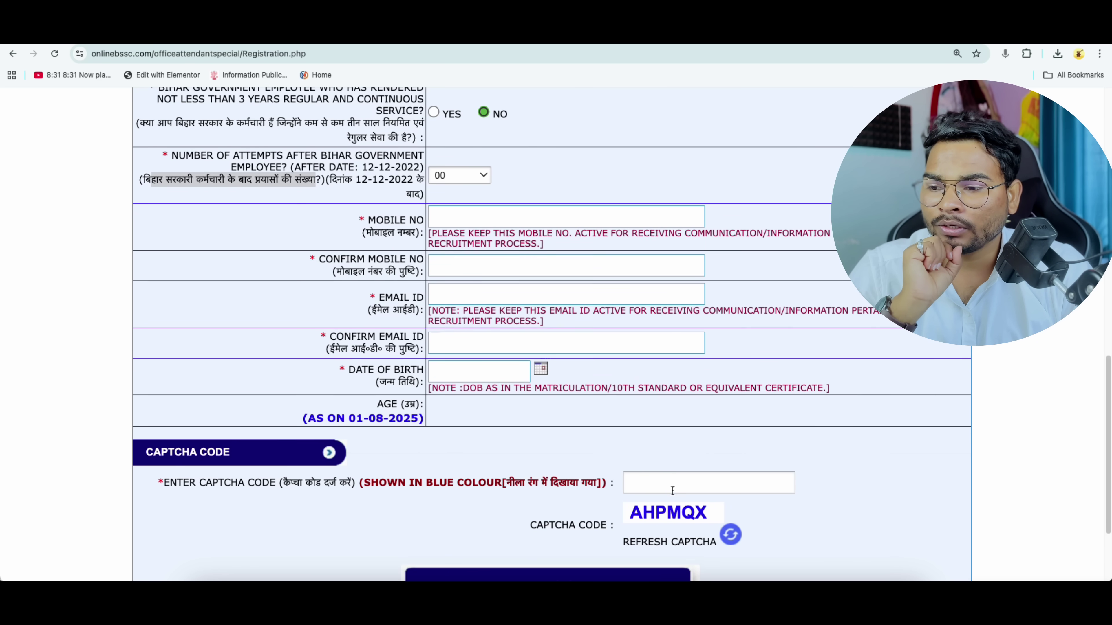
scroll(665, 486, "down", 2)
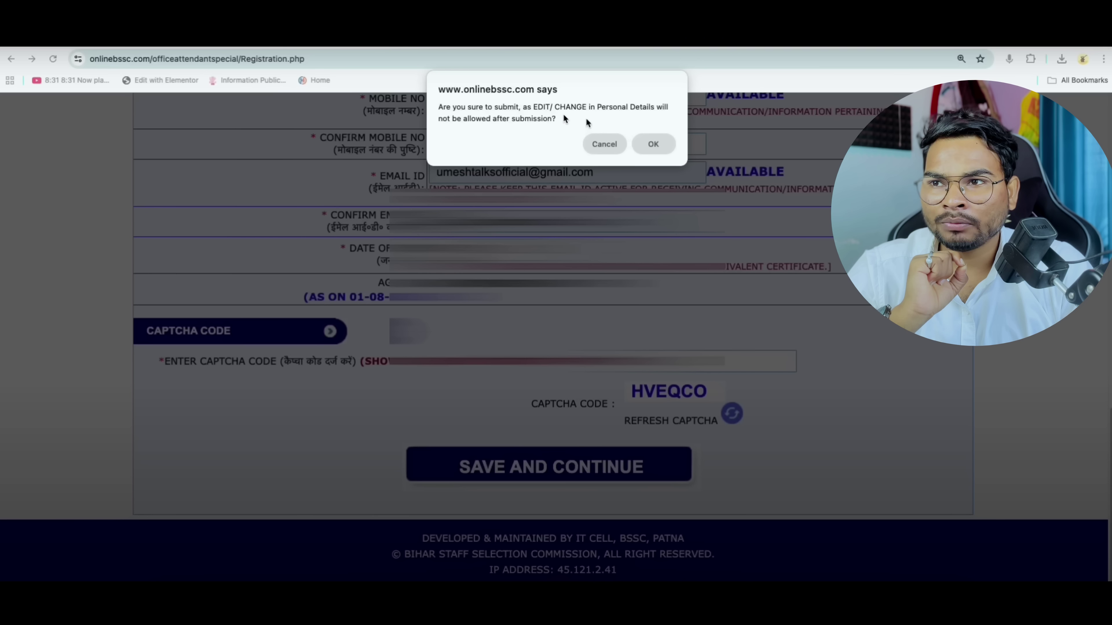
- Submit the registration form, review the entered details on the confirmation page and give final confirmation
left_click(653, 145)
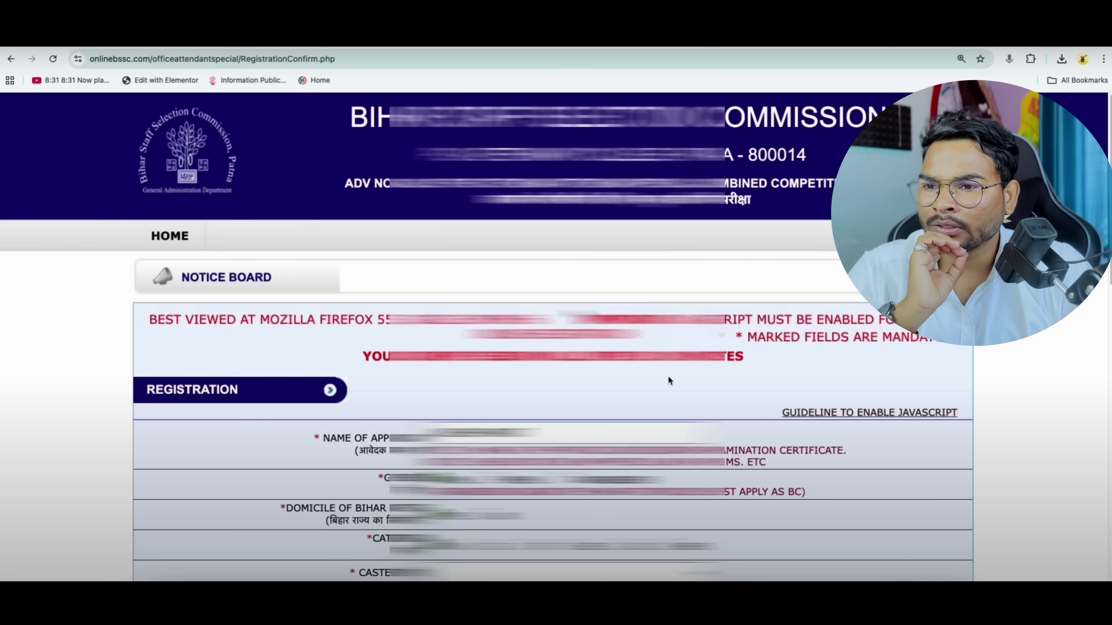
scroll(672, 407, "down", 1)
scroll(673, 406, "down", 1)
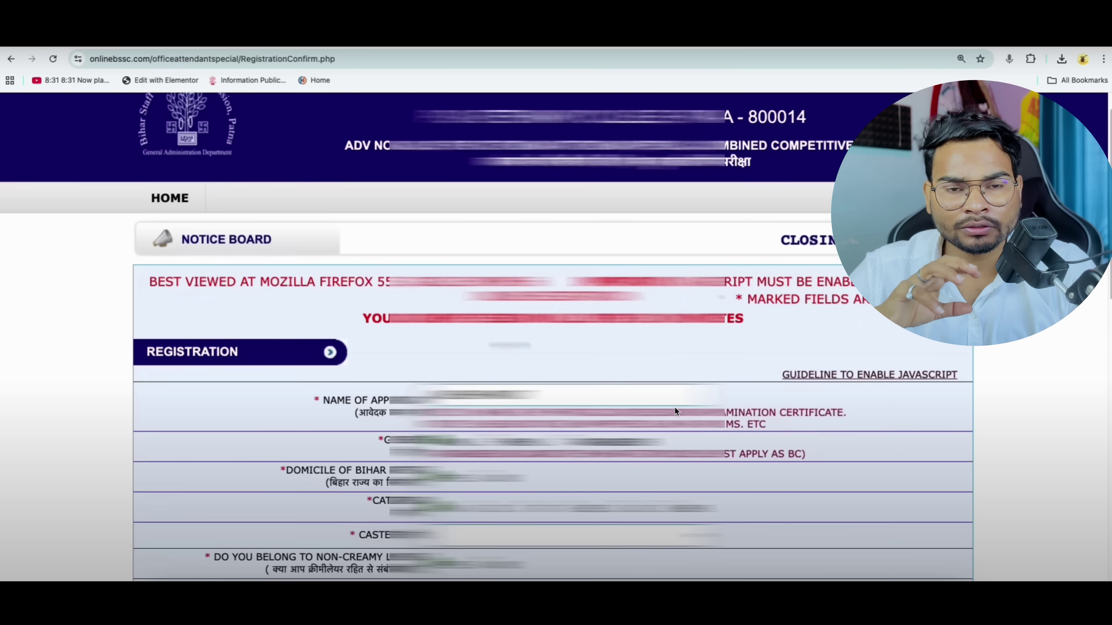
scroll(674, 406, "down", 2)
scroll(675, 411, "down", 10)
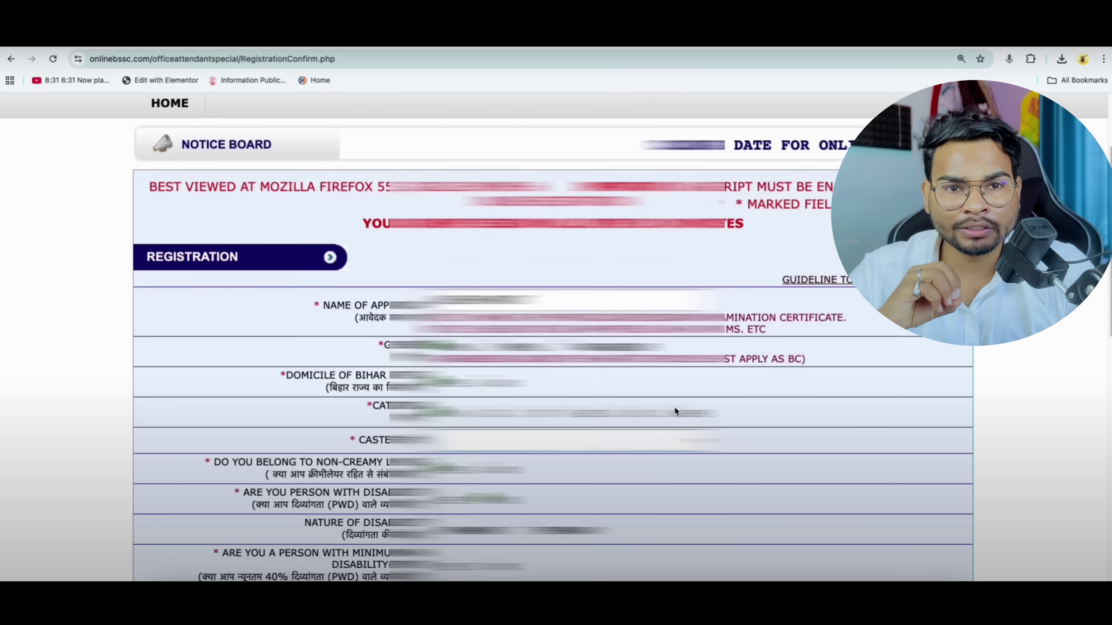
scroll(674, 412, "down", 5)
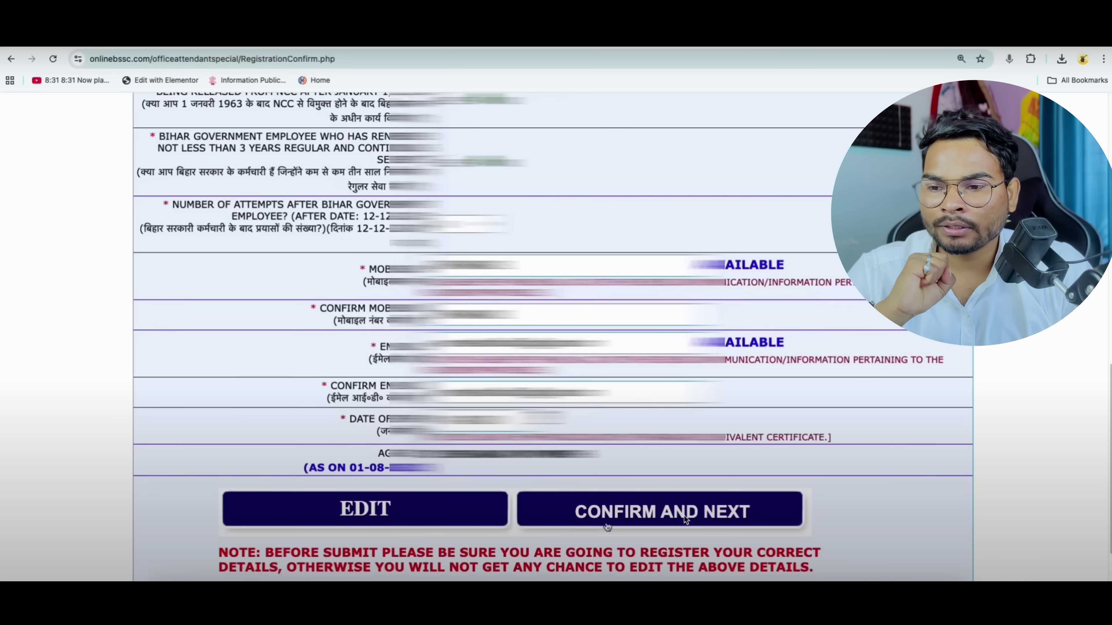
left_click(669, 517)
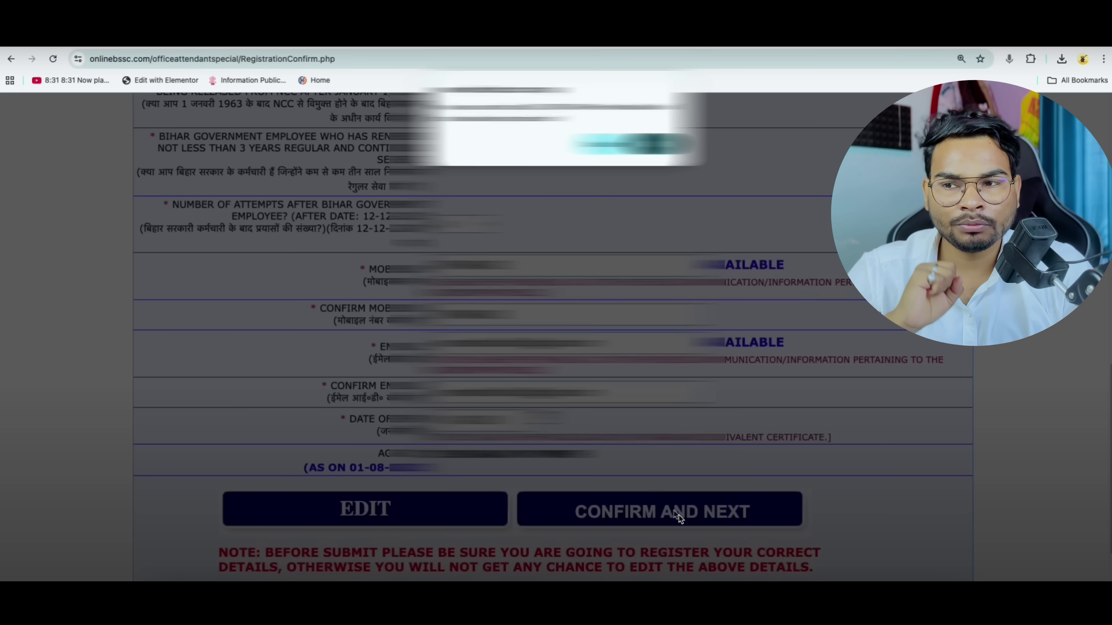
left_click(667, 150)
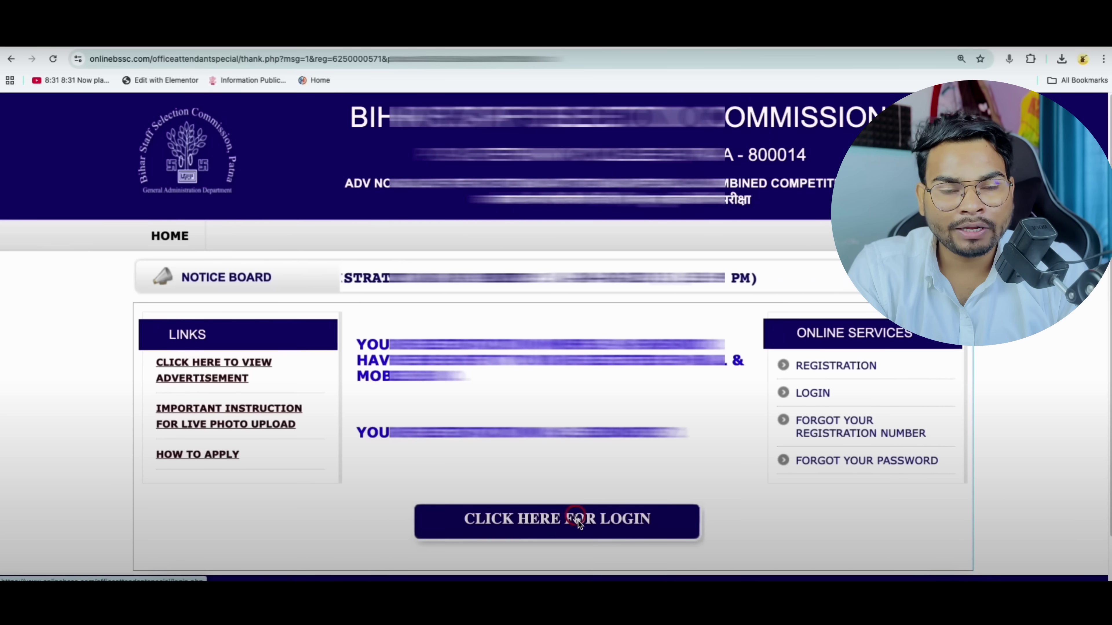
- Open the applicant login page from the registration acknowledgement and log in to the application
left_click(541, 523)
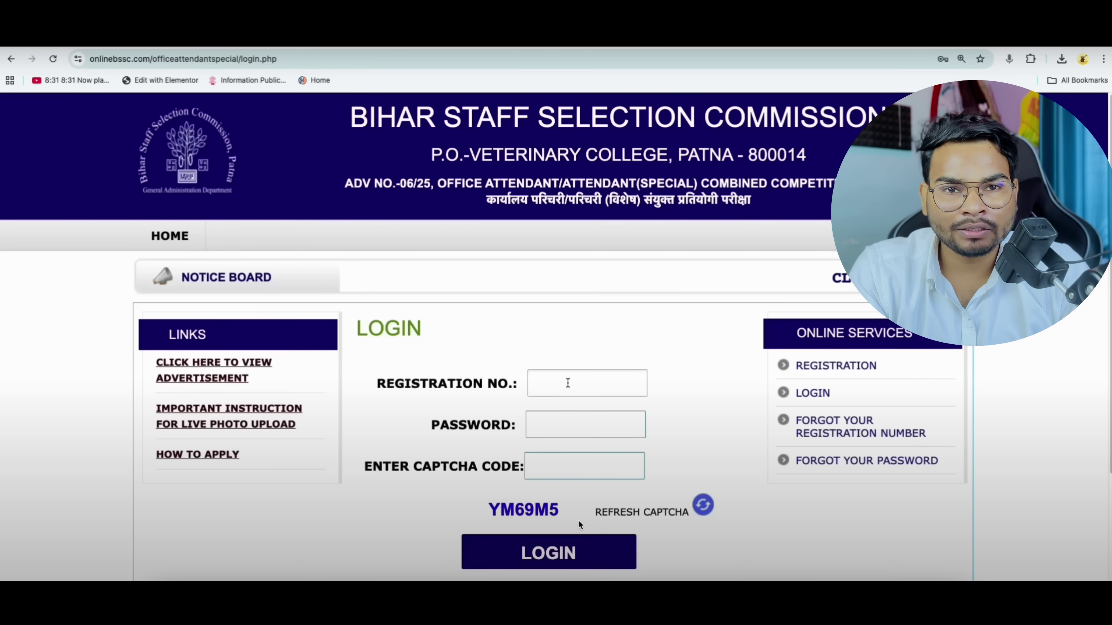
left_click(544, 389)
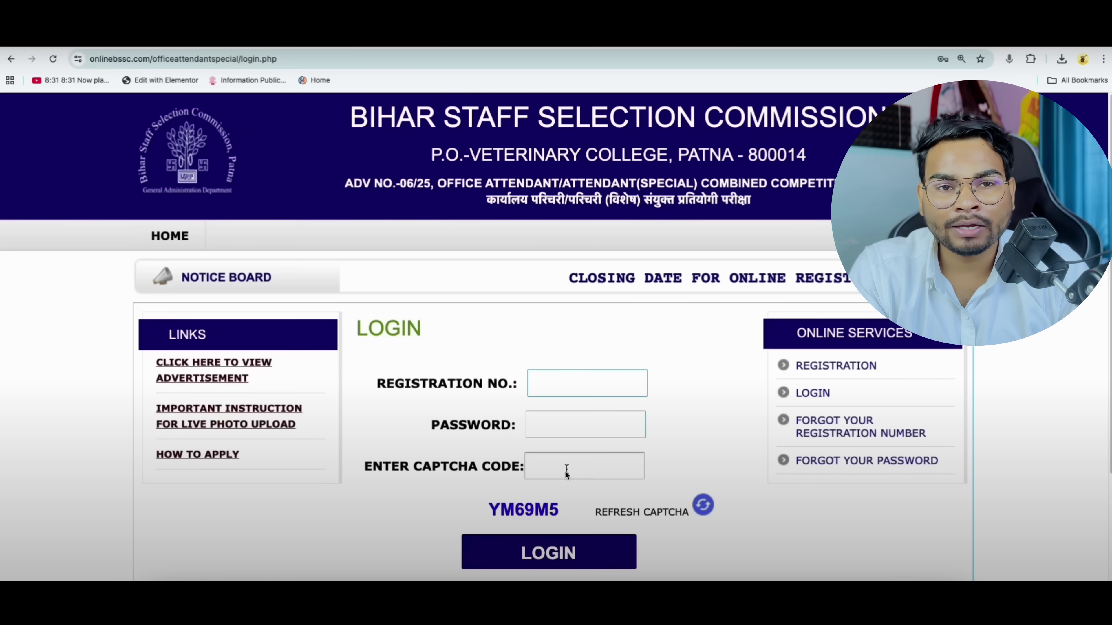
left_click(559, 563)
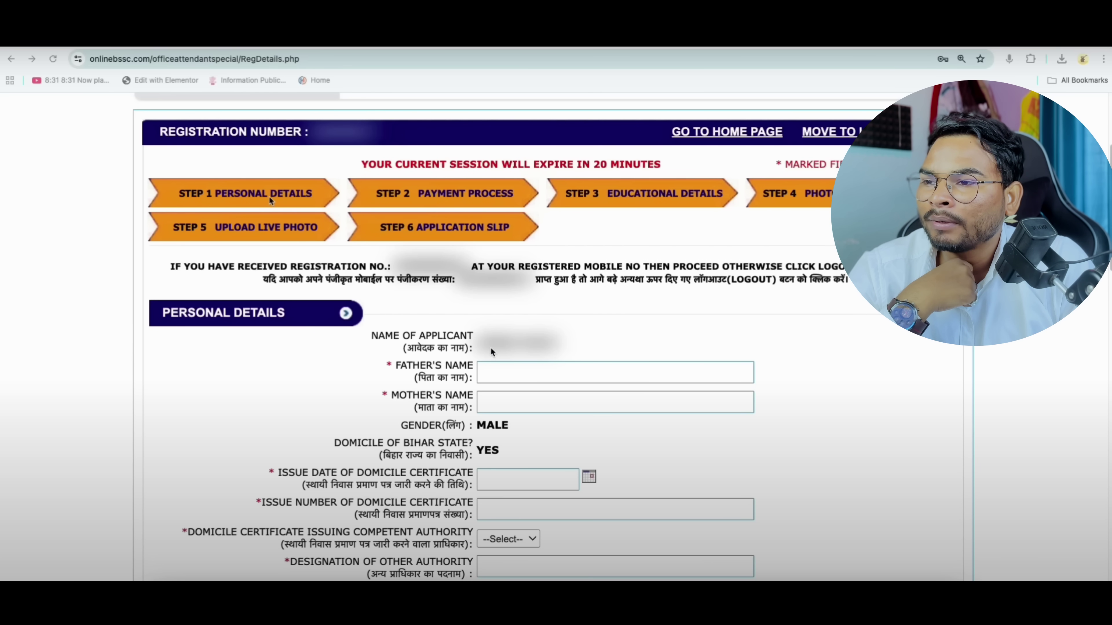
- Set the domicile certificate's issue date to 01-08-2025 and its issuing competent authority to RO in the personal details
scroll(516, 359, "down", 1)
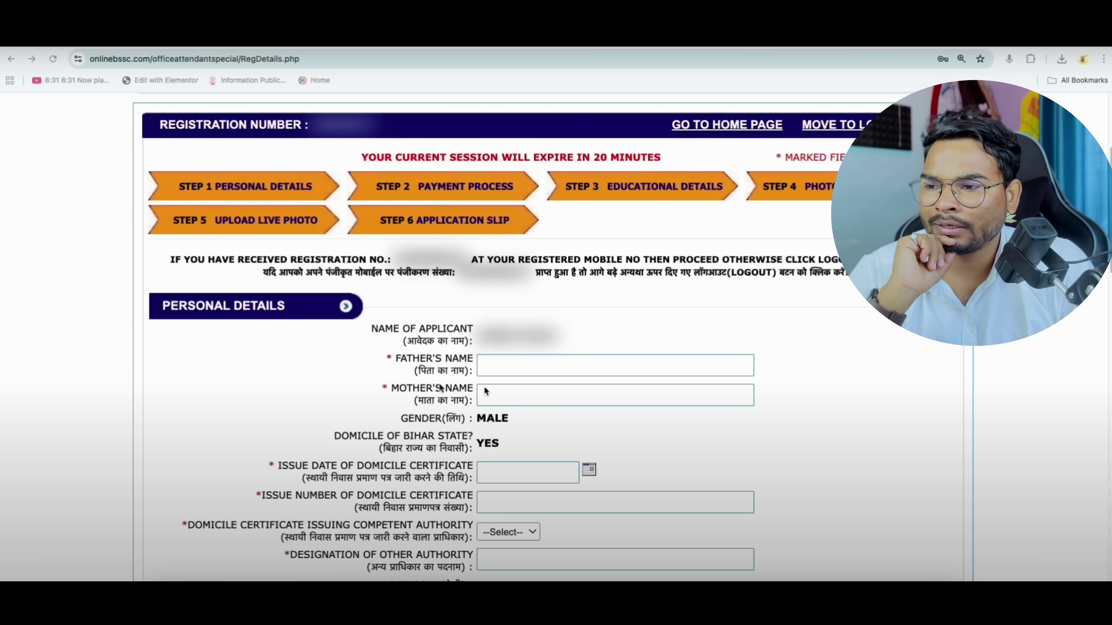
scroll(539, 414, "down", 1)
scroll(539, 413, "down", 2)
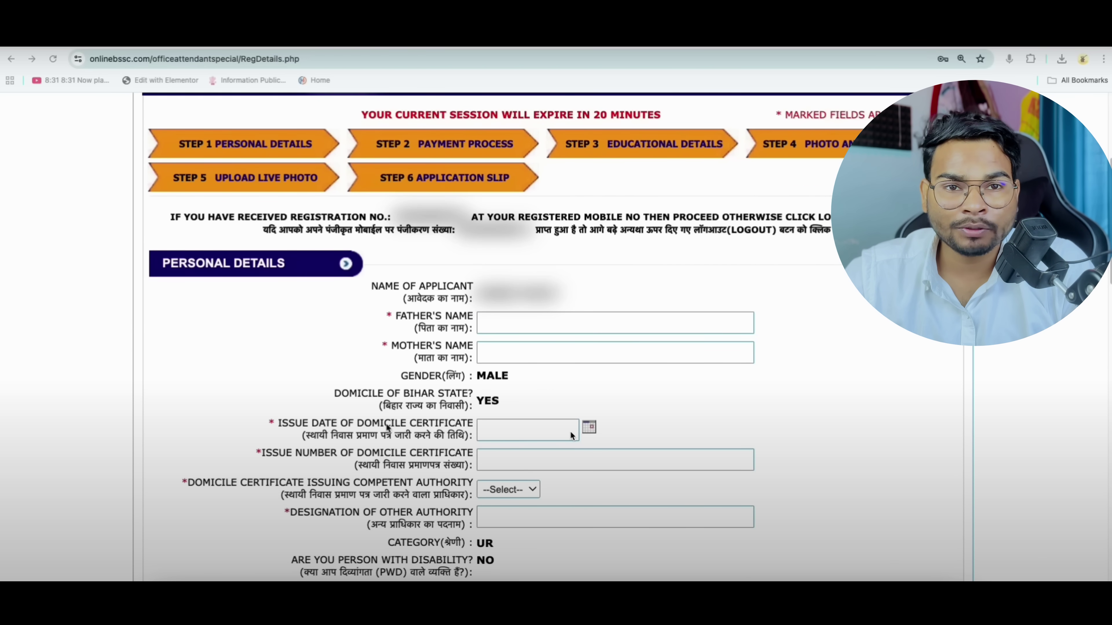
left_click(589, 427)
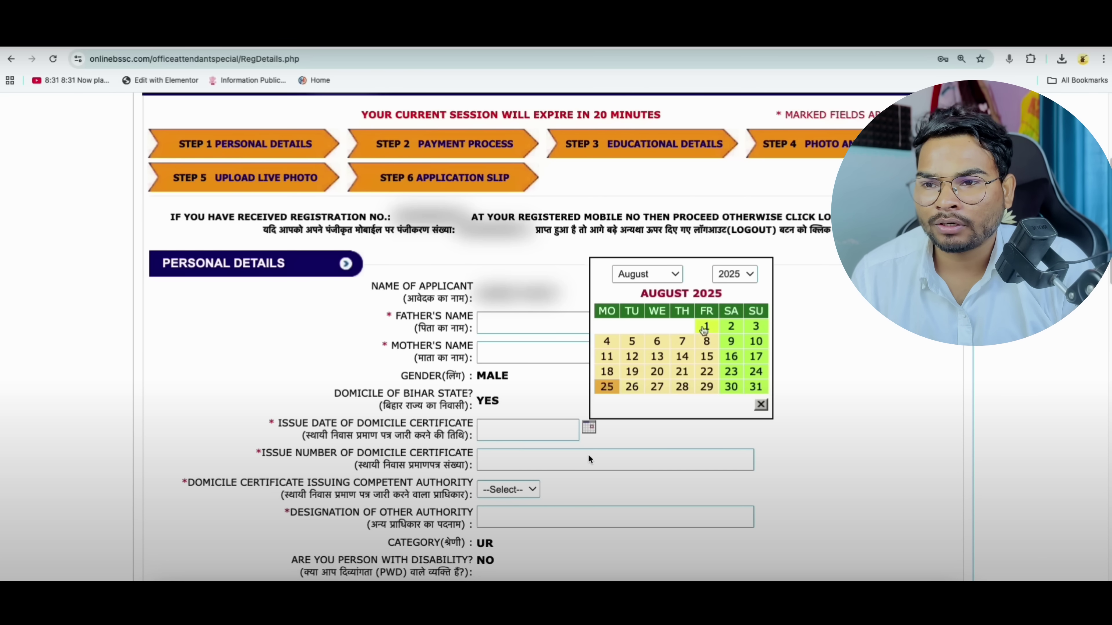
left_click(707, 327)
scroll(588, 455, "down", 1)
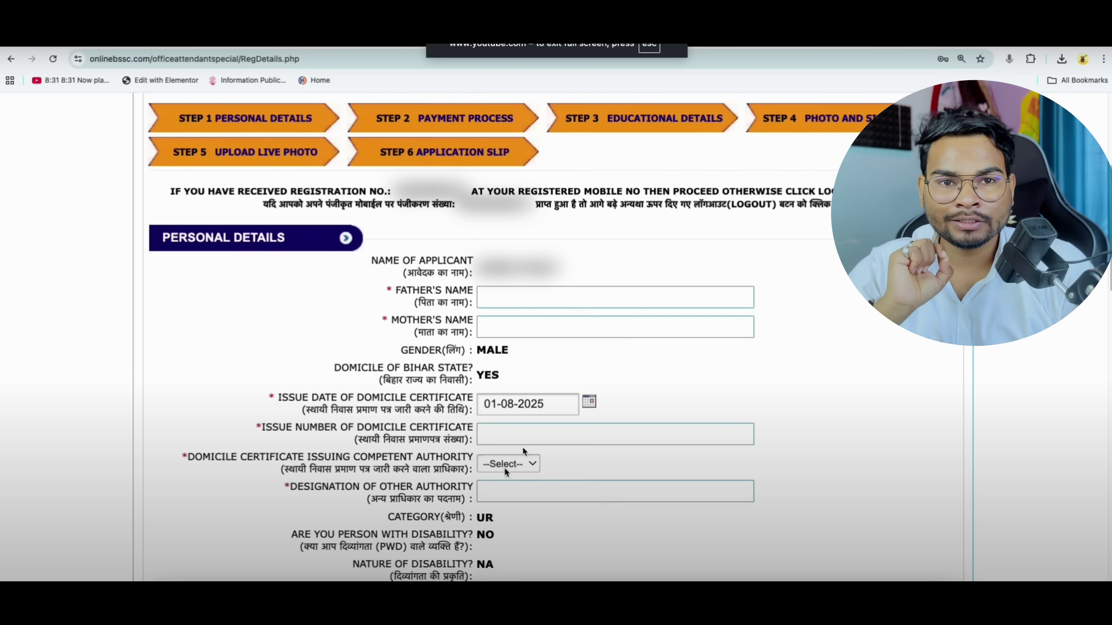
left_click(505, 464)
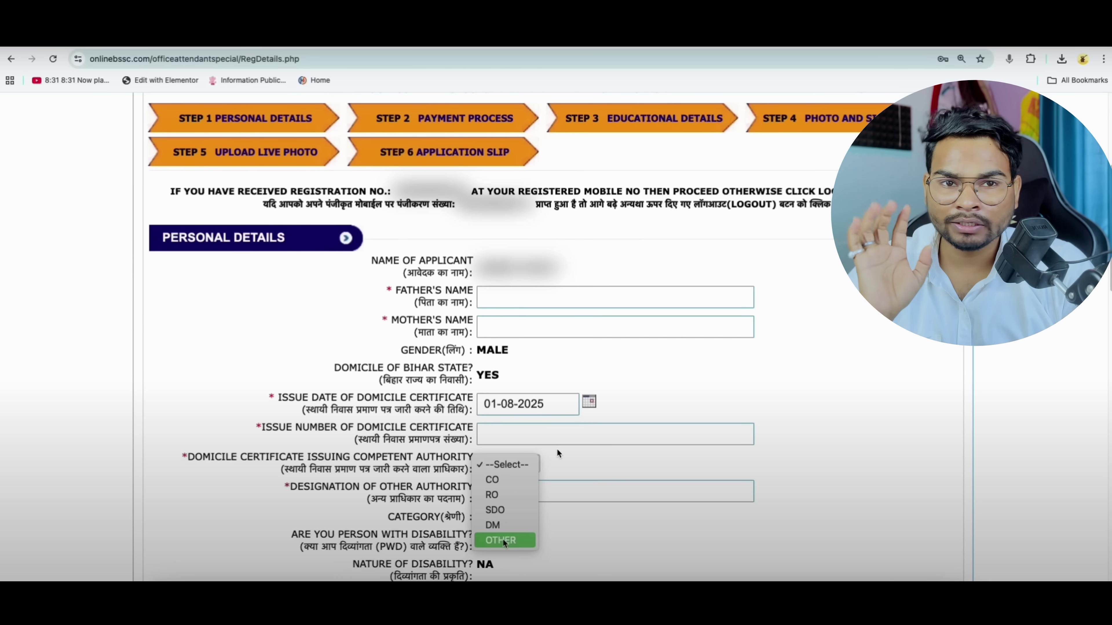
left_click(508, 494)
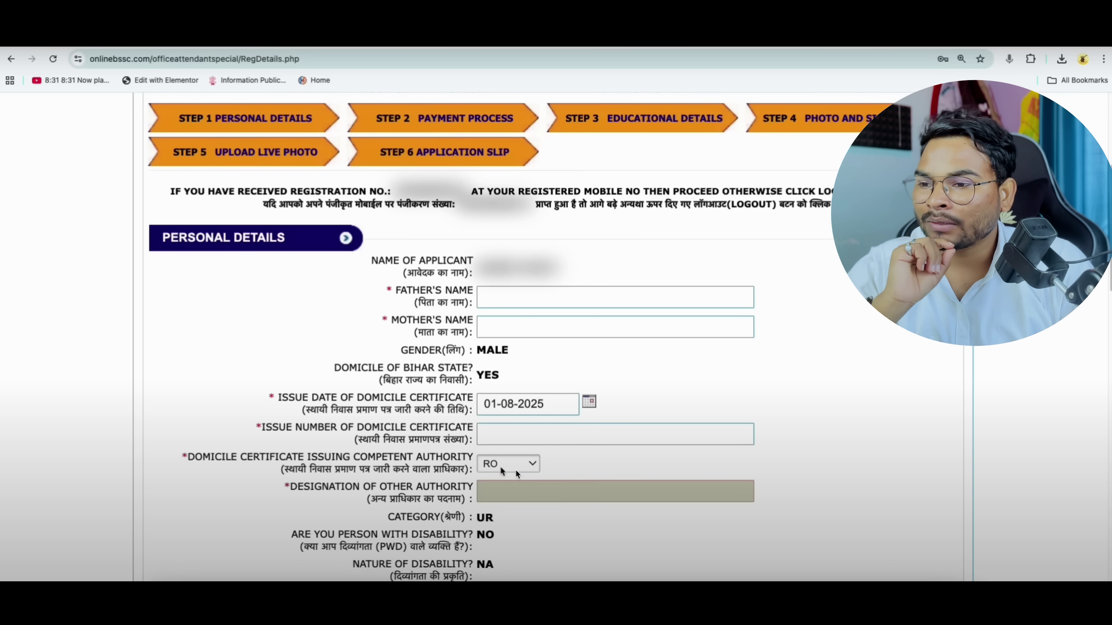
- Check the prefilled personal details and answer No to the ward of freedom fighter question
scroll(516, 469, "down", 3)
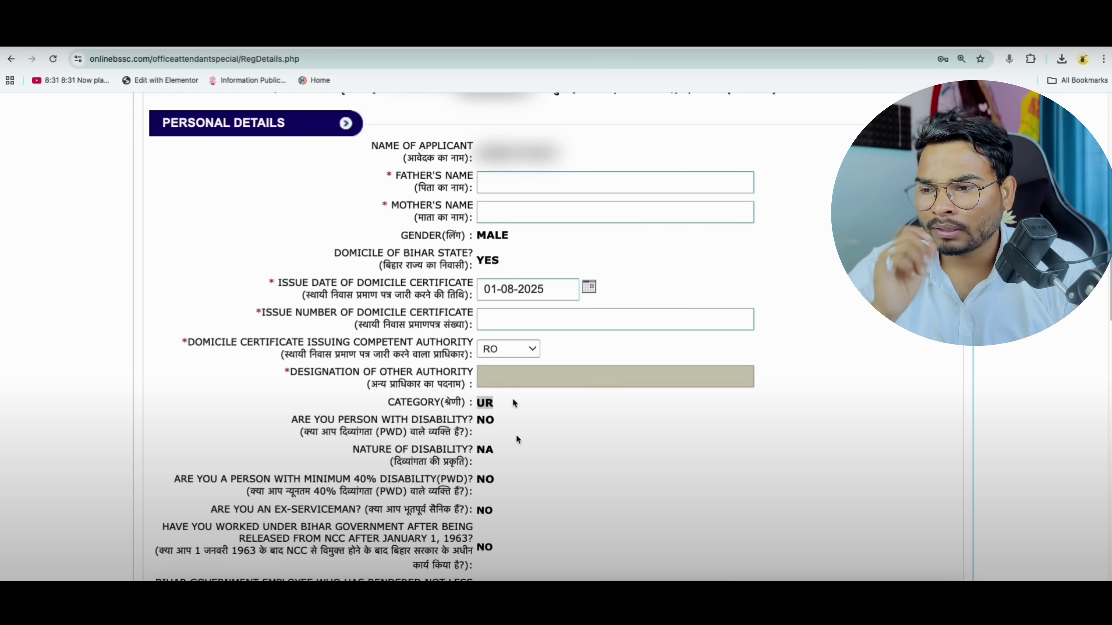
scroll(544, 460, "down", 1)
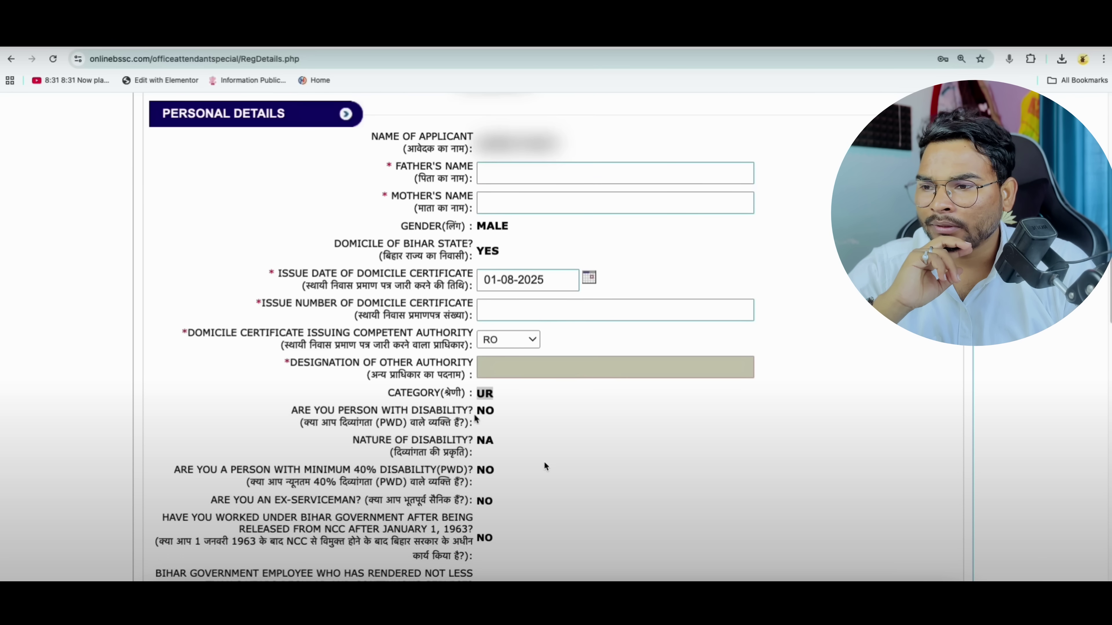
scroll(538, 486, "down", 2)
scroll(537, 483, "down", 5)
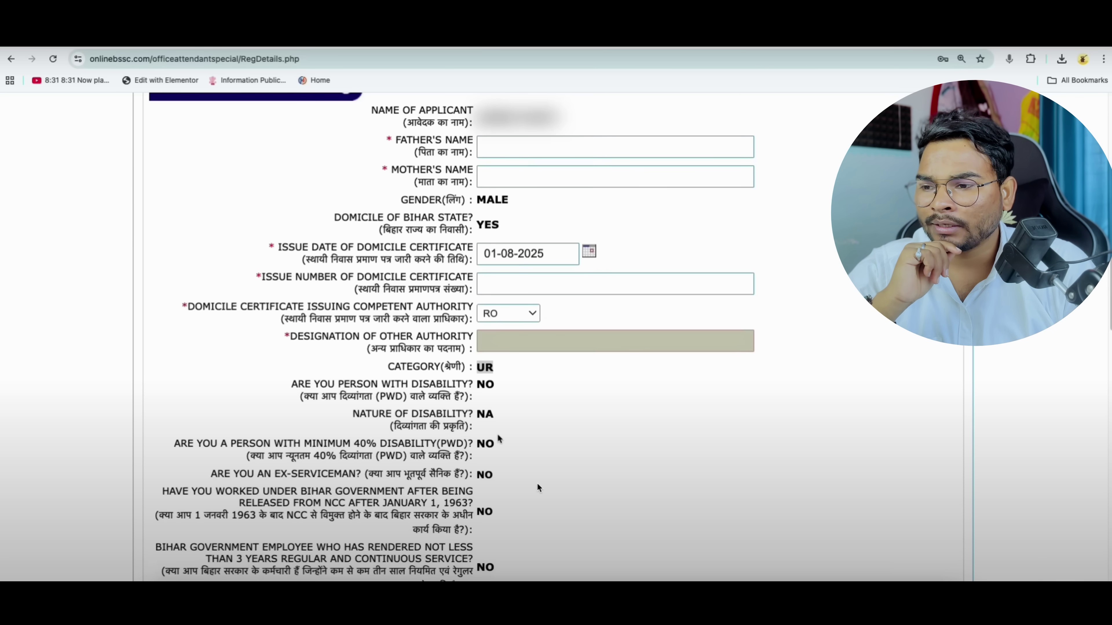
scroll(546, 483, "down", 10)
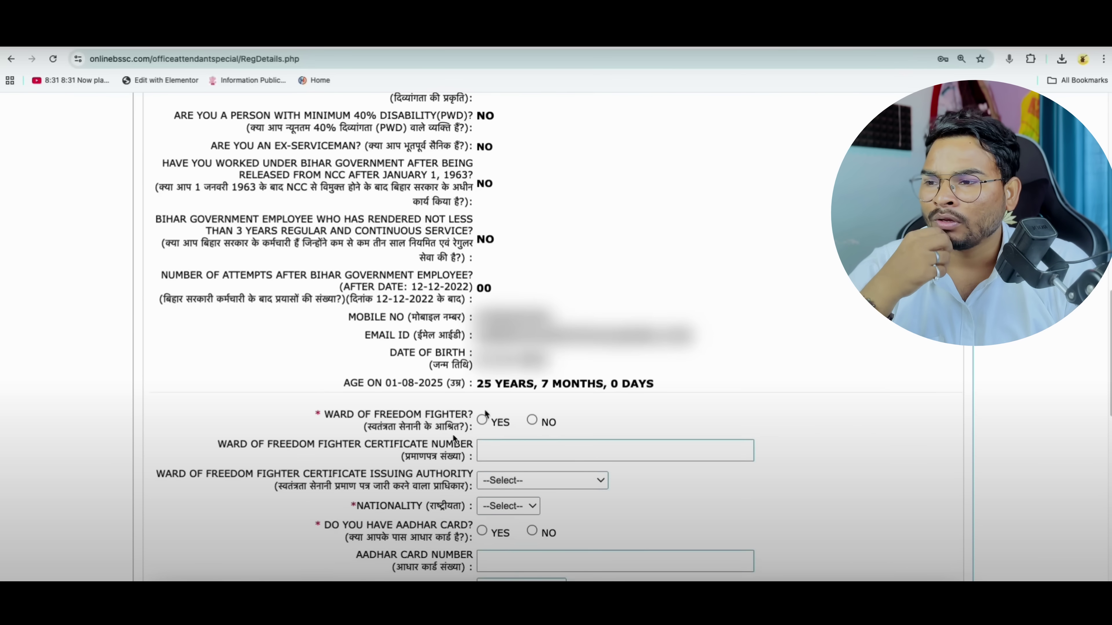
left_click_drag(375, 415, 463, 416)
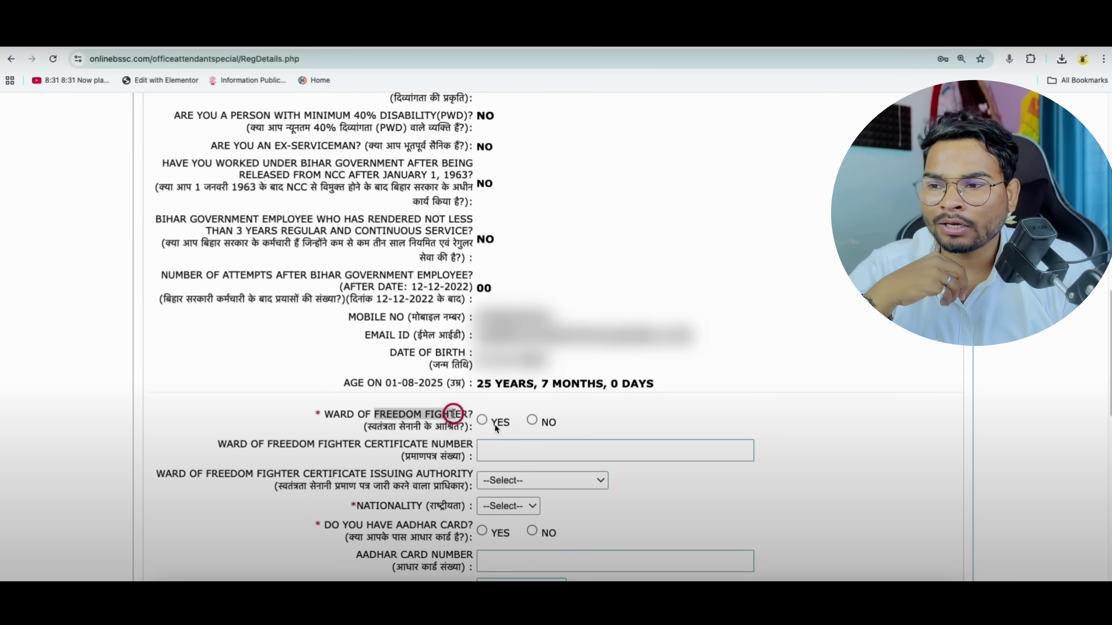
left_click(482, 421)
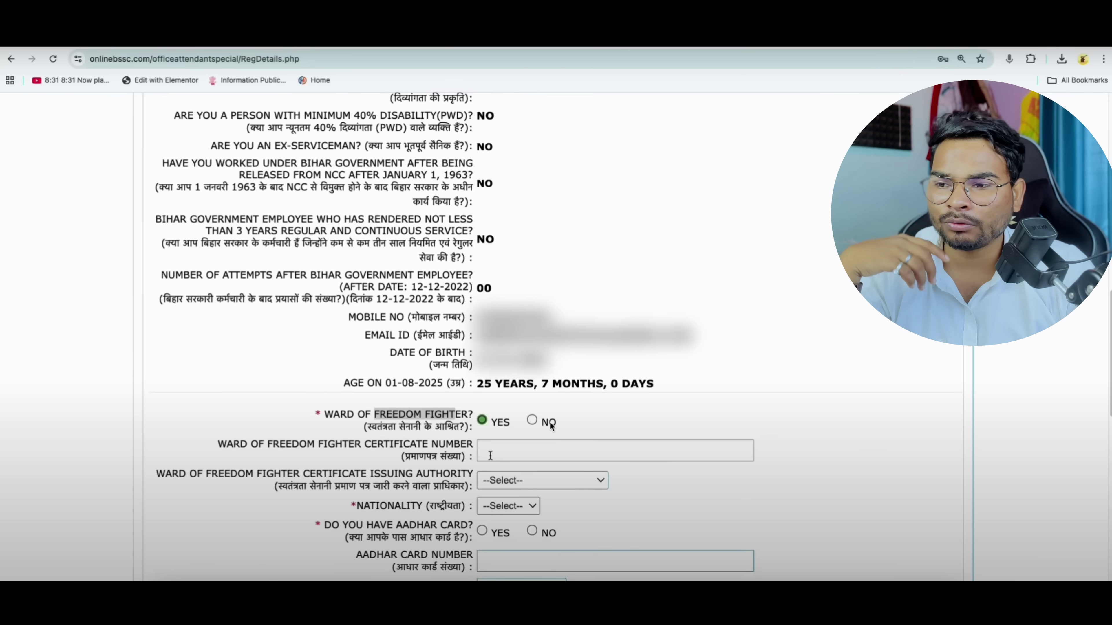
left_click(531, 420)
- Set the applicant's nationality to INDIAN
scroll(538, 474, "down", 1)
left_click(511, 480)
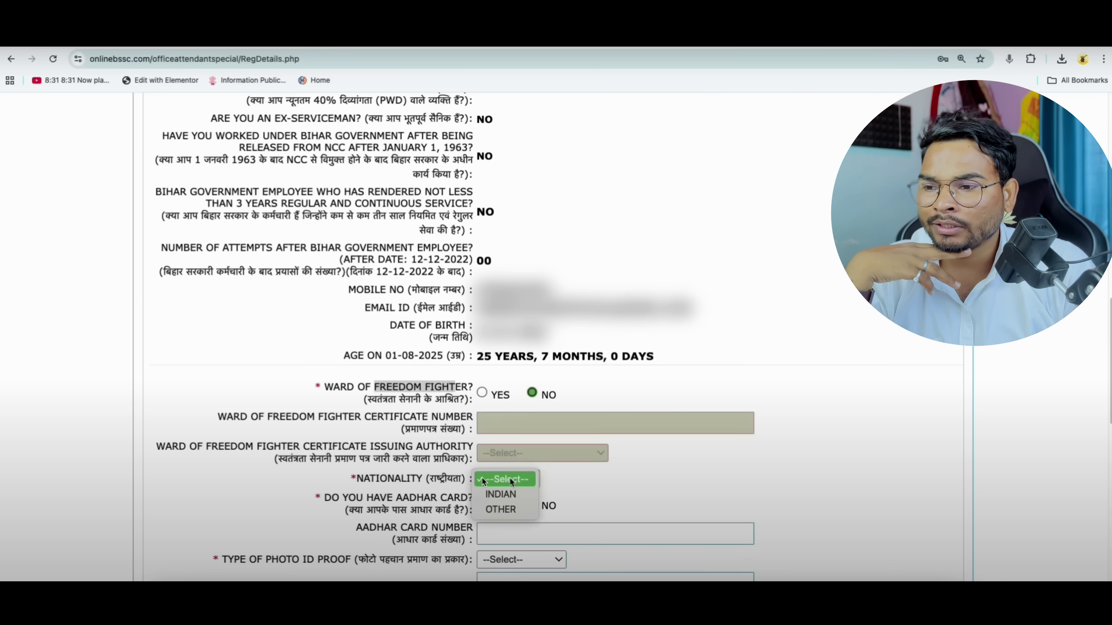
left_click(491, 495)
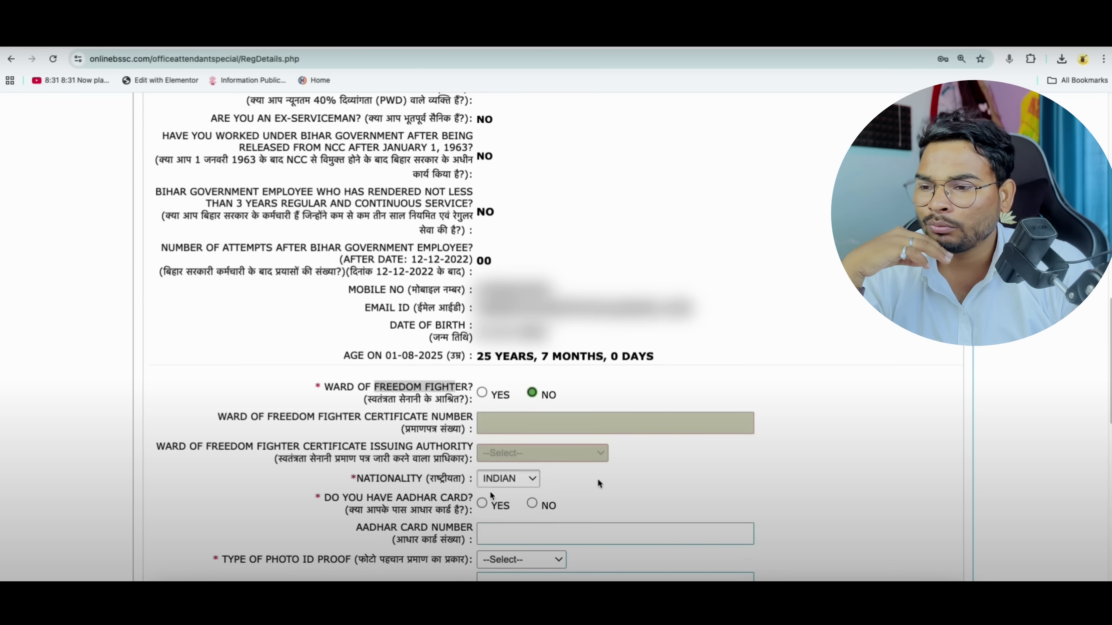
- Answer No to the question about having an Aadhar card
scroll(438, 465, "down", 1)
left_click_drag(396, 452, 439, 452)
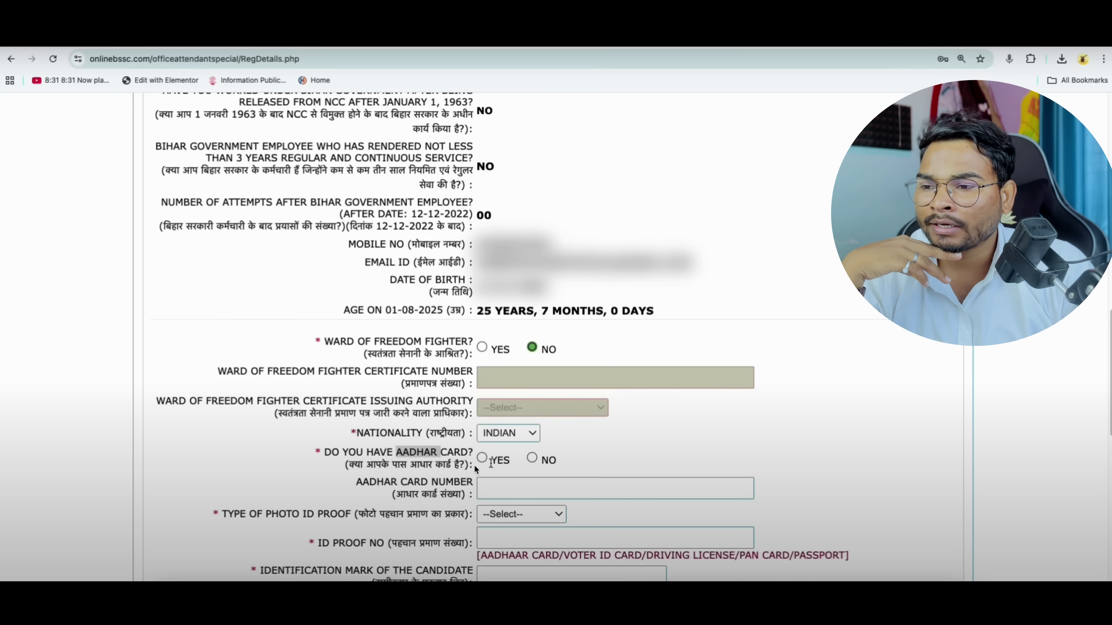
left_click(482, 458)
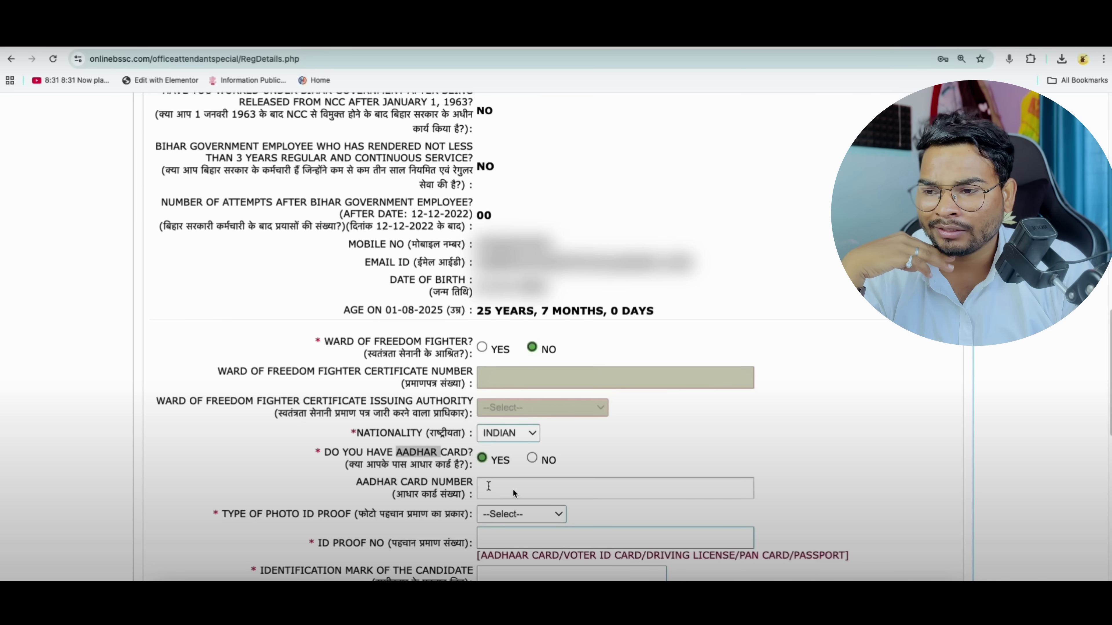
left_click(532, 459)
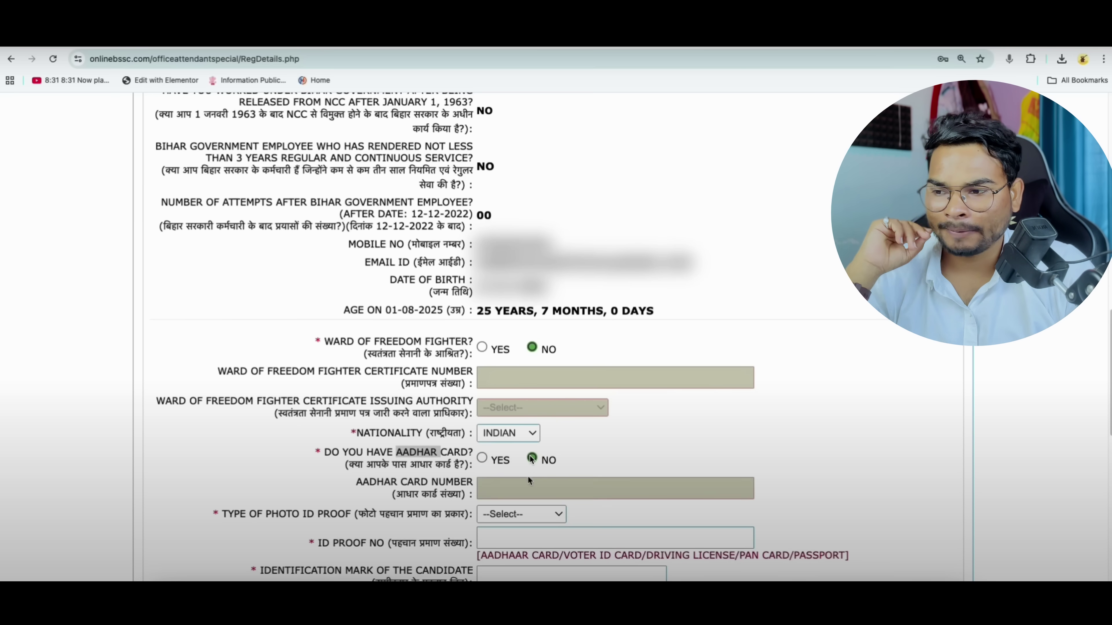
- Set the type of photo ID proof to Aadhaar Card
scroll(528, 476, "down", 1)
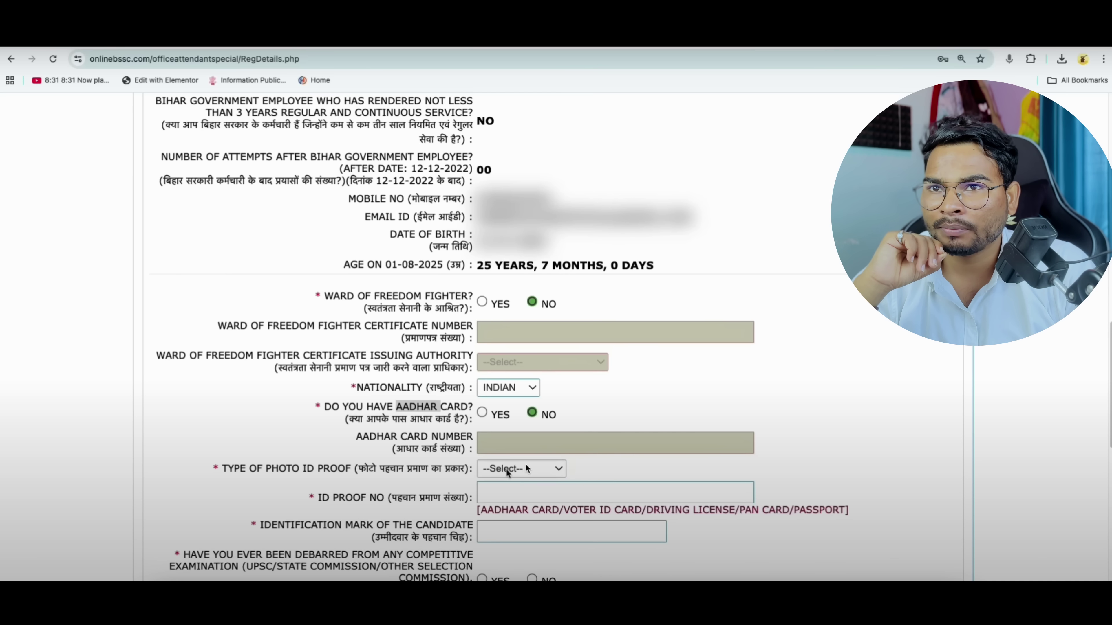
left_click(526, 468)
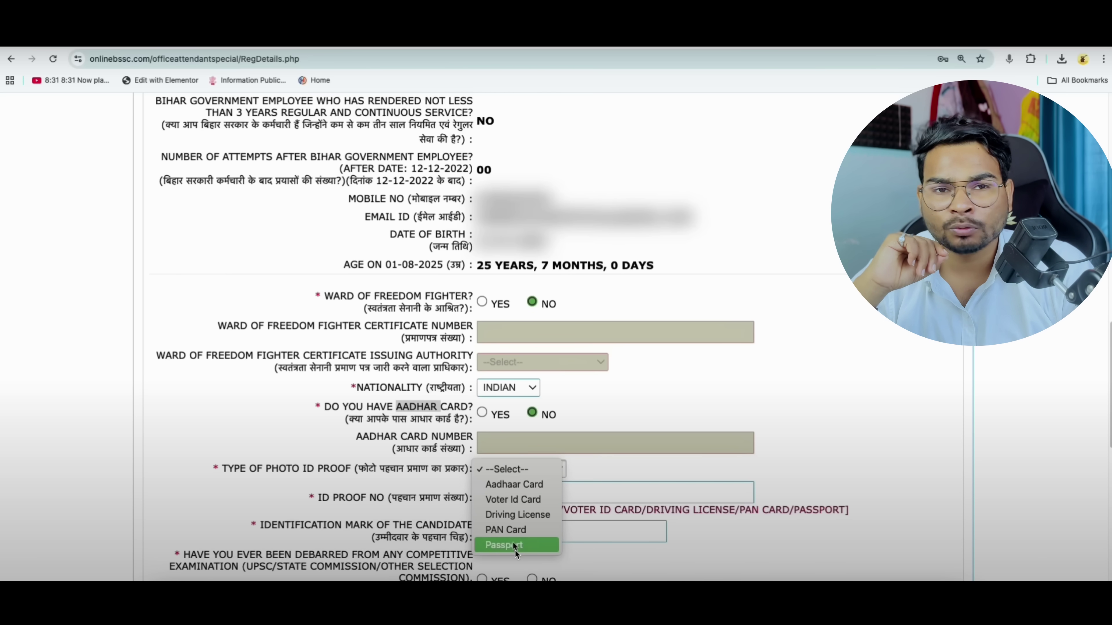
left_click(510, 485)
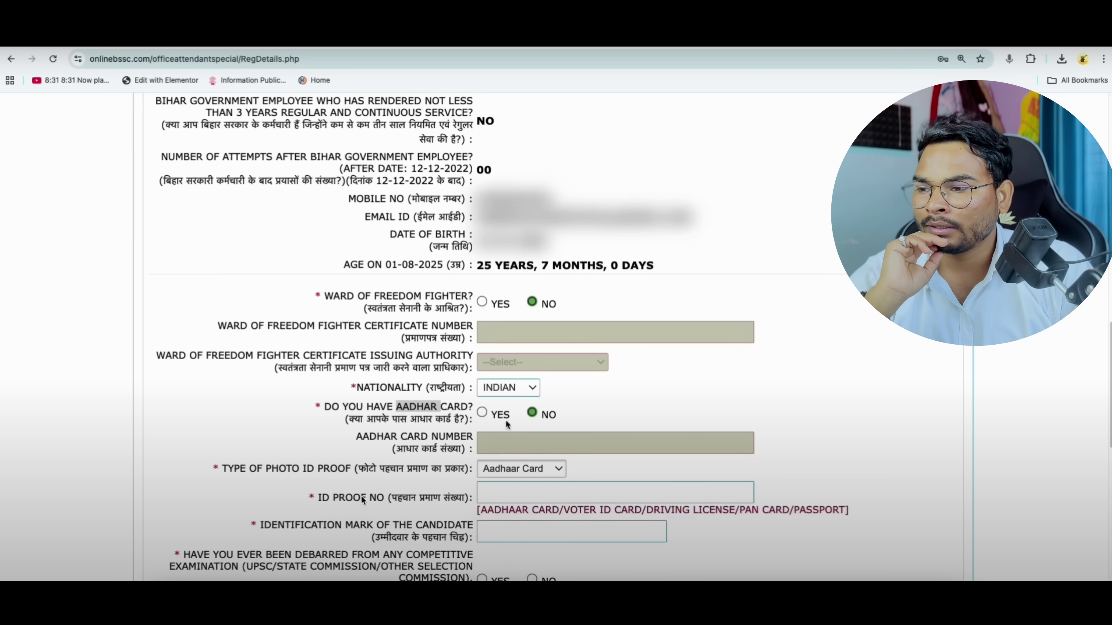
left_click(482, 412)
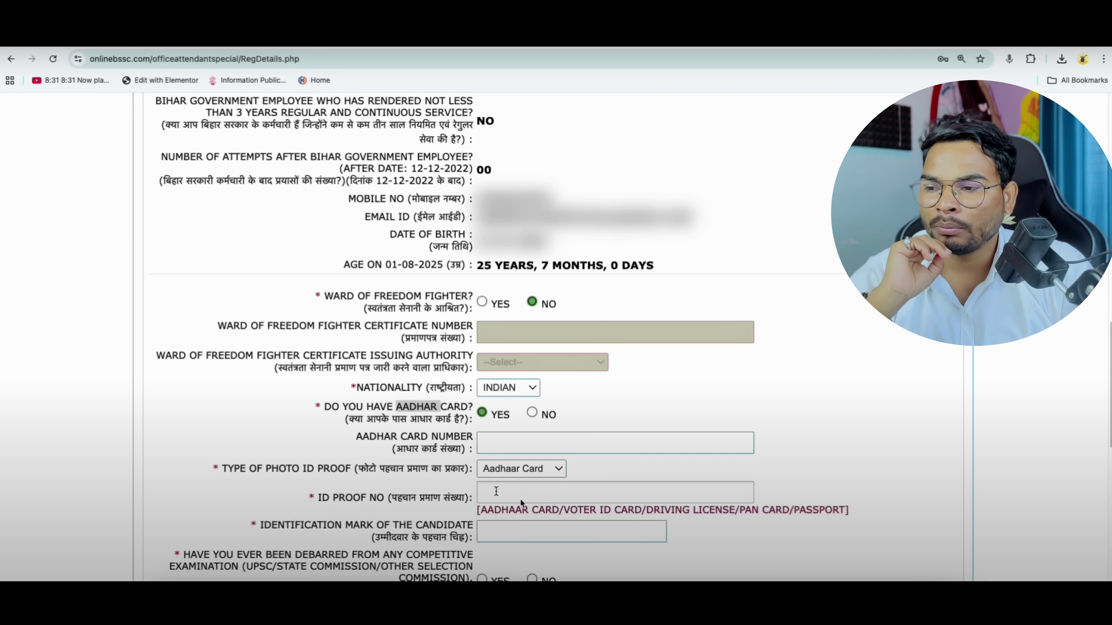
left_click(556, 470)
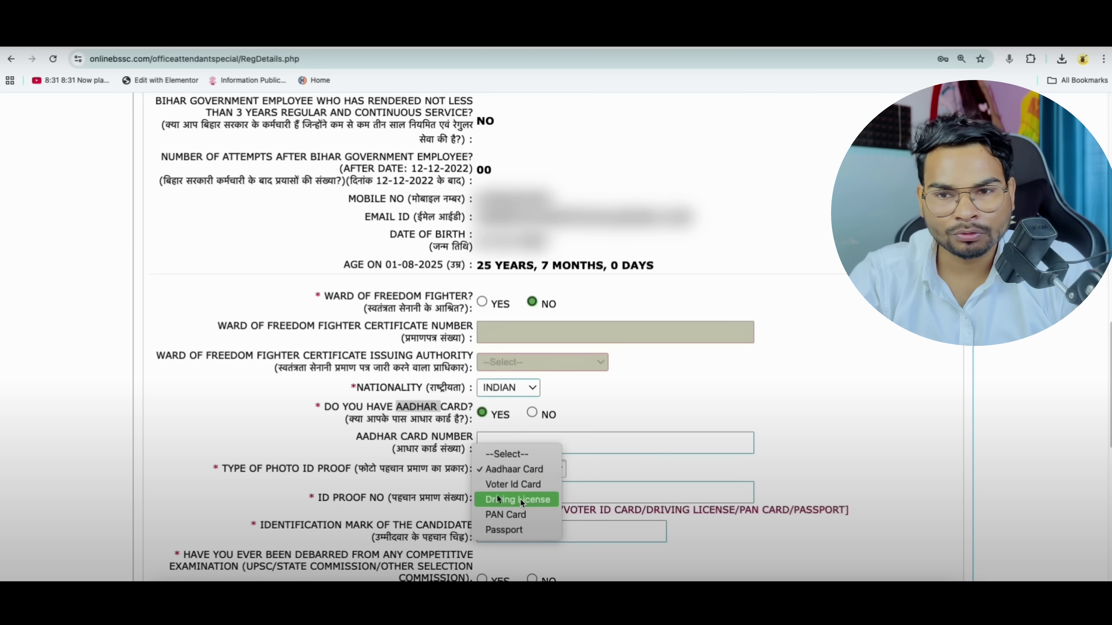
left_click(573, 479)
left_click(532, 413)
- Check the candidate's identification mark field and answer No to having been debarred from any competitive examination
scroll(557, 431, "down", 3)
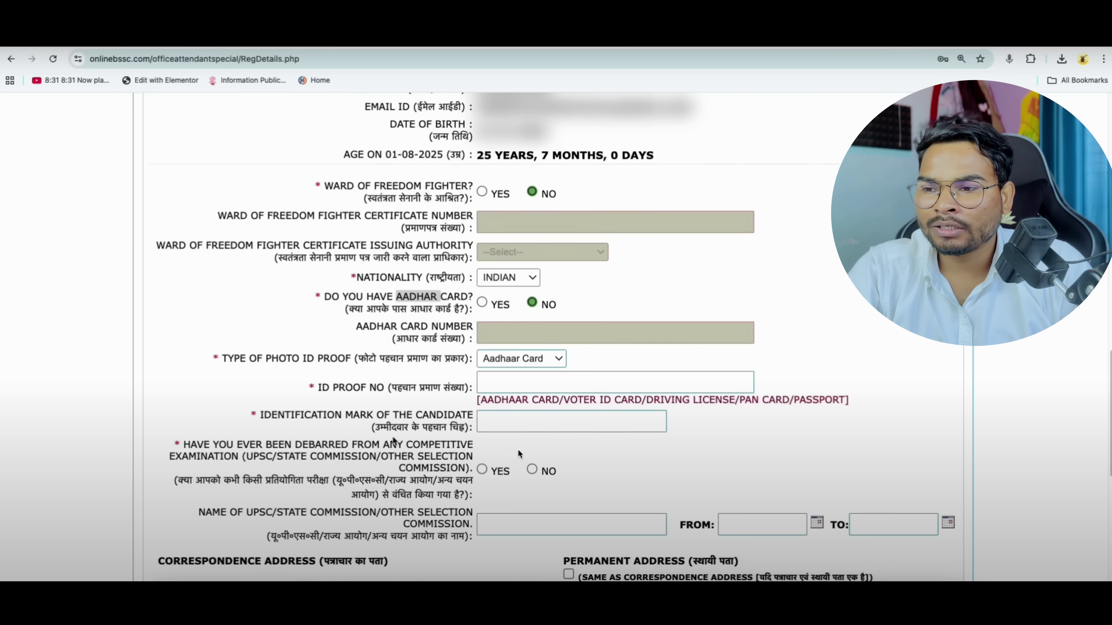
left_click_drag(347, 415, 370, 415)
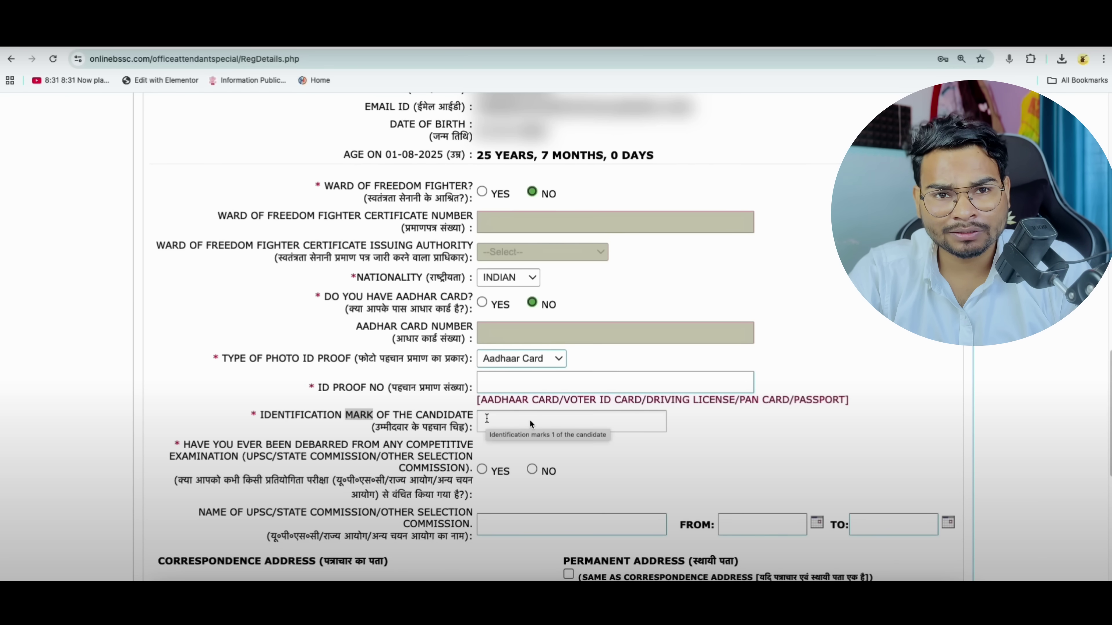
scroll(731, 451, "down", 1)
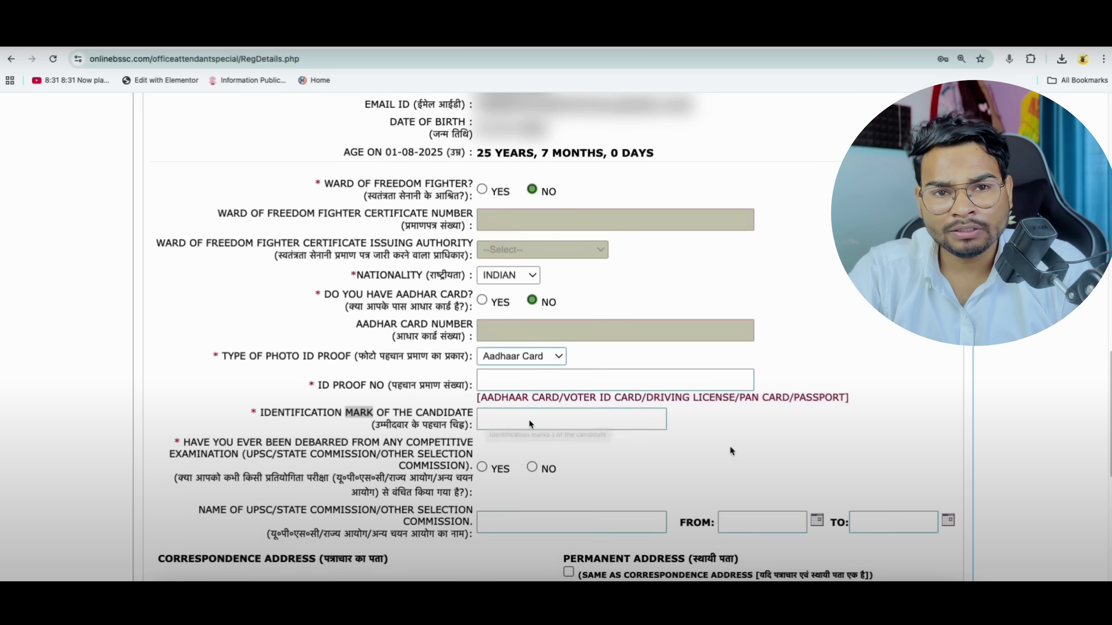
scroll(731, 449, "down", 1)
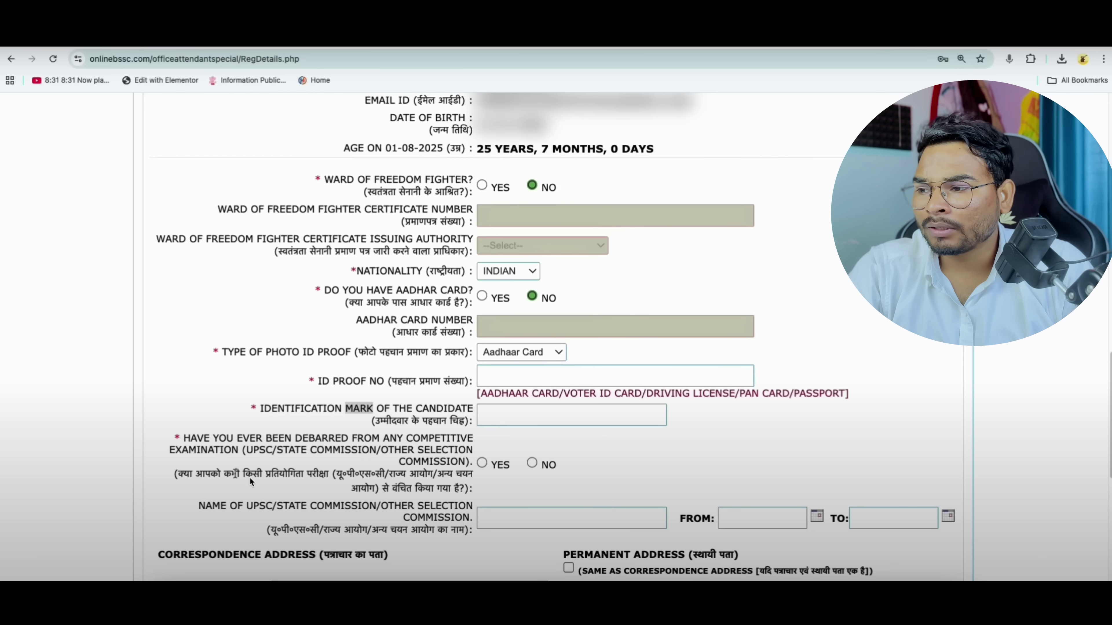
left_click_drag(268, 474, 303, 474)
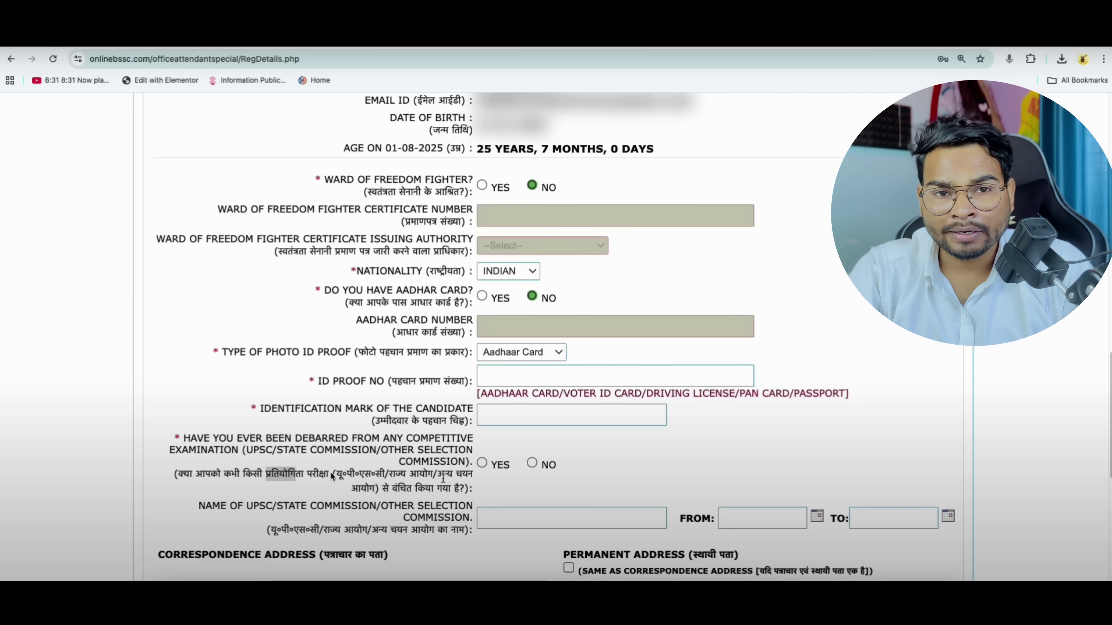
left_click(397, 490)
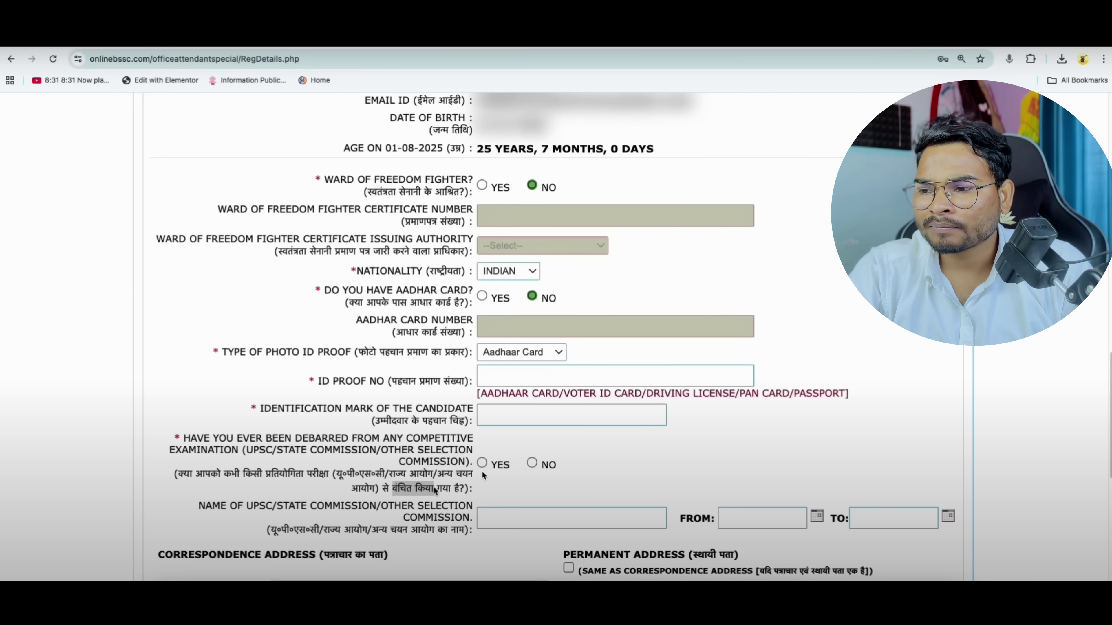
left_click(532, 464)
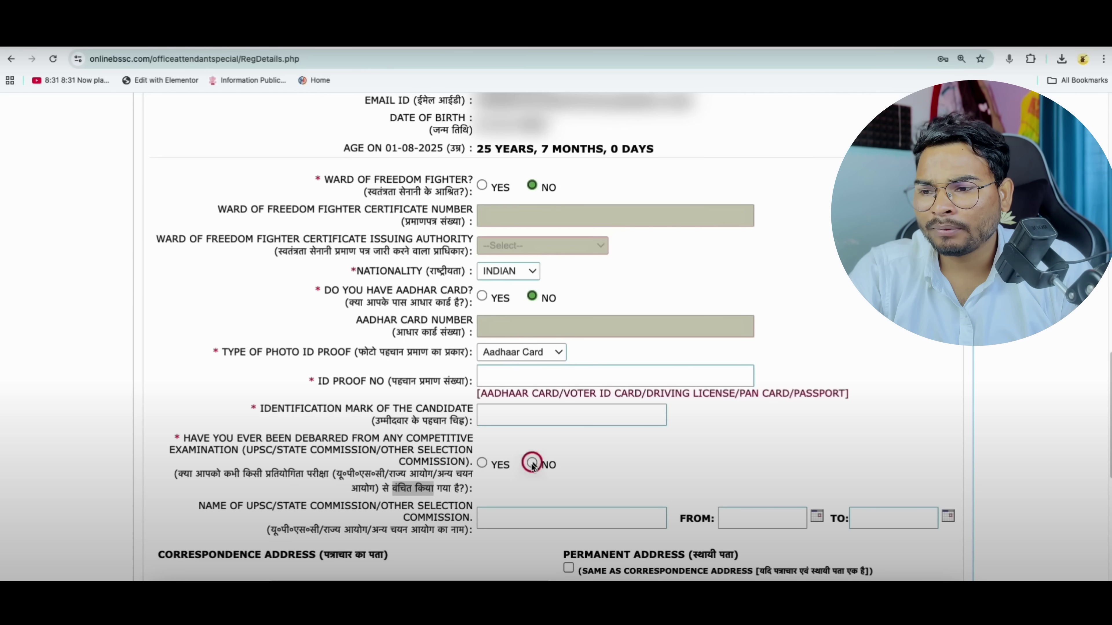
- Examine the required correspondence and permanent address fields, including village, police station, post office, state, district and PIN code
scroll(521, 466, "down", 1)
scroll(623, 507, "down", 3)
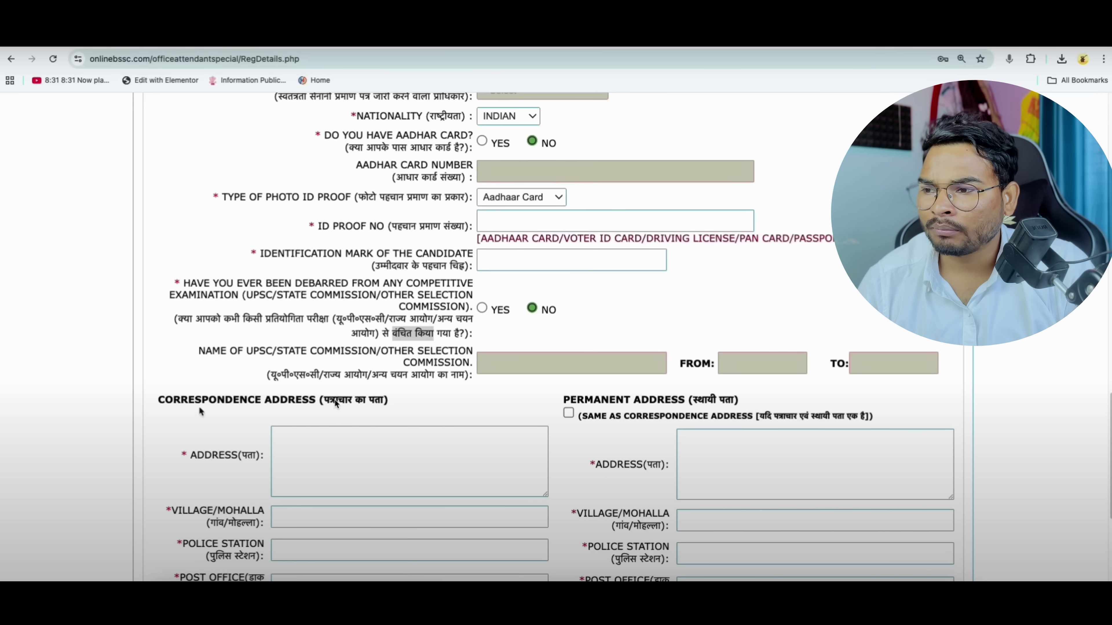
left_click_drag(159, 401, 296, 405)
scroll(350, 445, "down", 2)
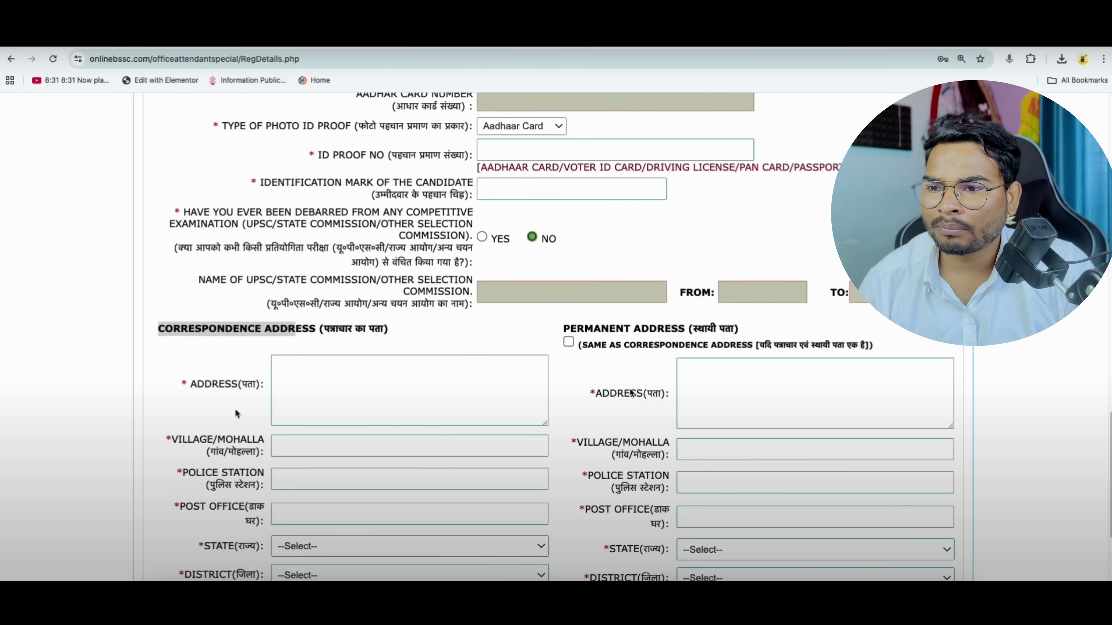
scroll(484, 447, "down", 2)
left_click(294, 377)
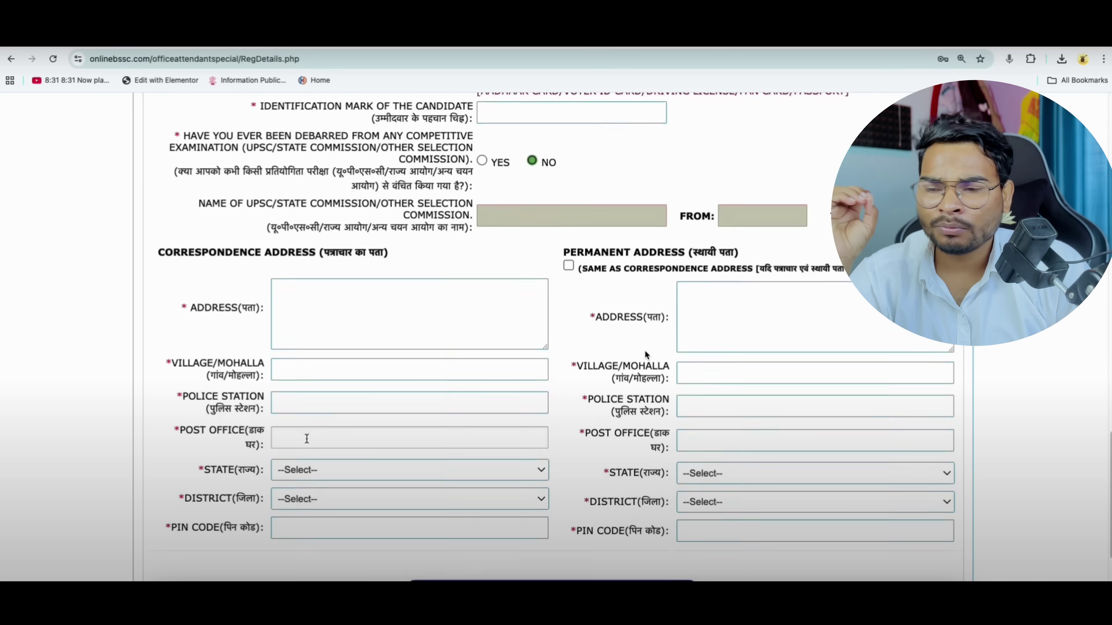
scroll(302, 439, "down", 1)
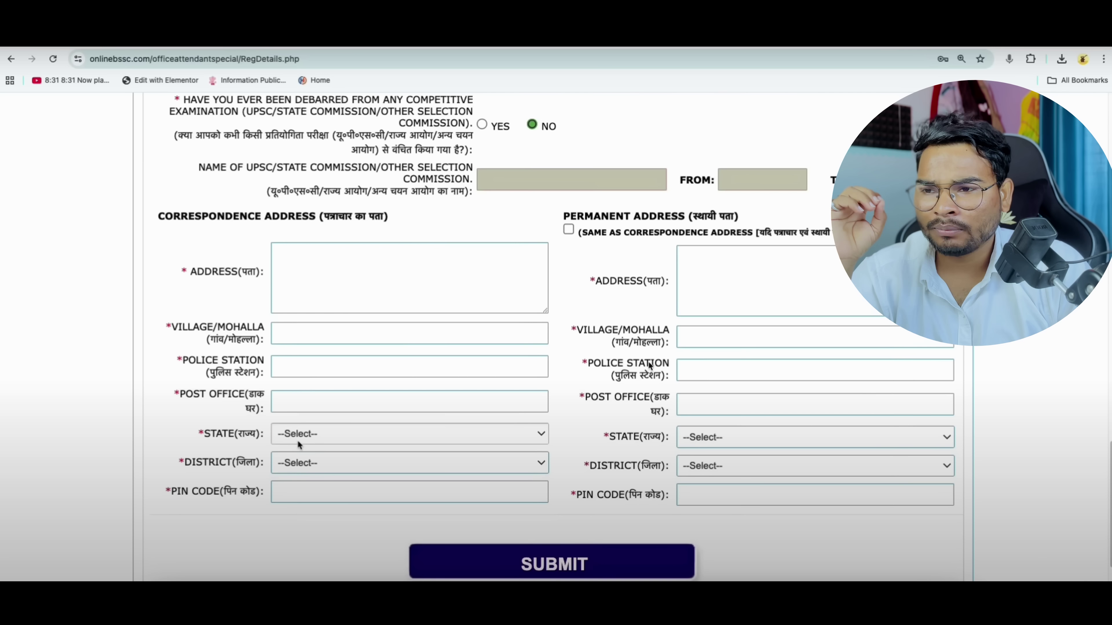
left_click(298, 462)
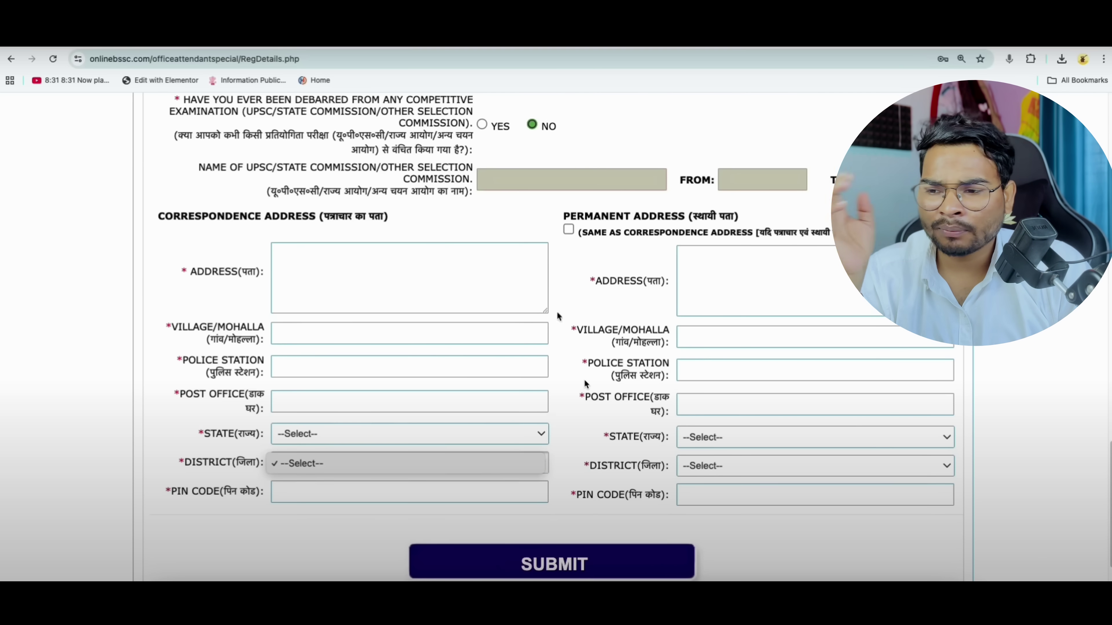
left_click(570, 214)
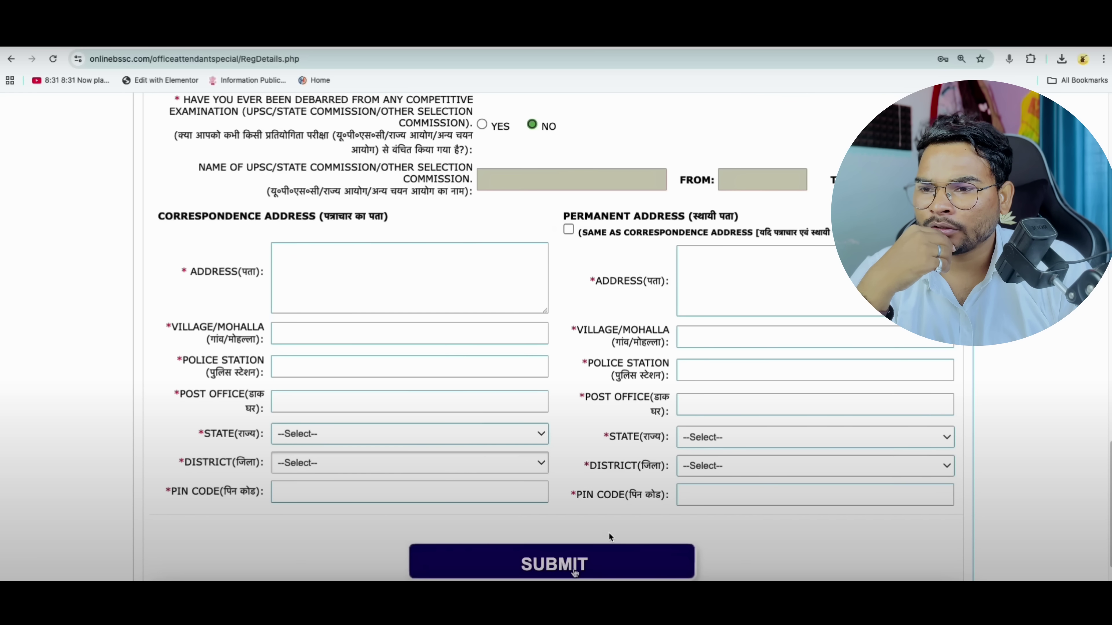
- Submit the personal details form and review the saved personal details
left_click(611, 550)
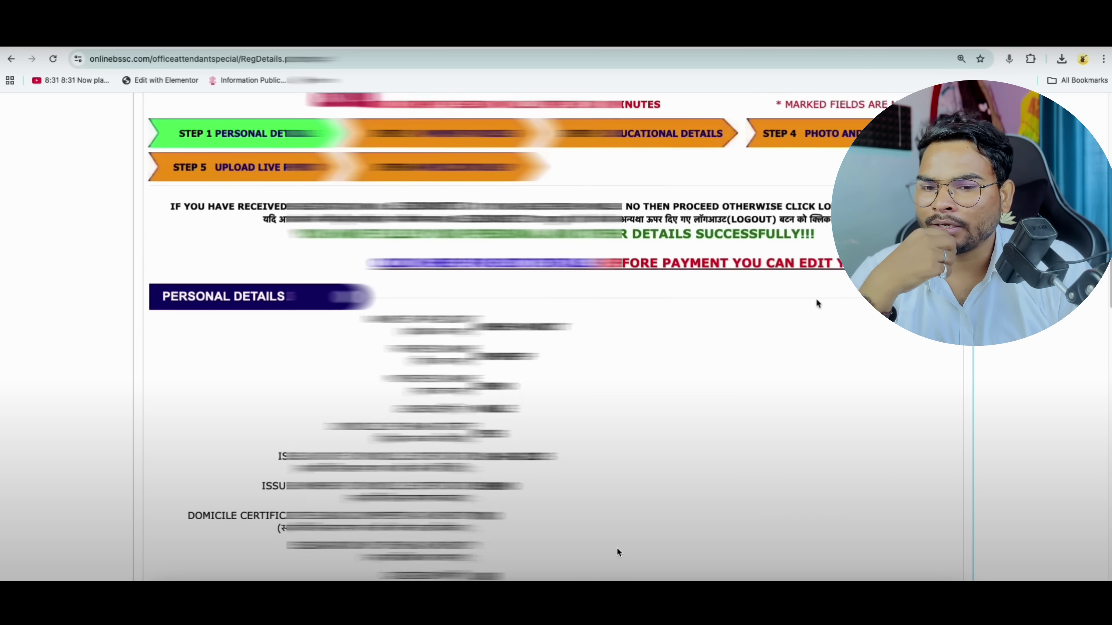
scroll(618, 551, "down", 4)
scroll(543, 403, "up", 1)
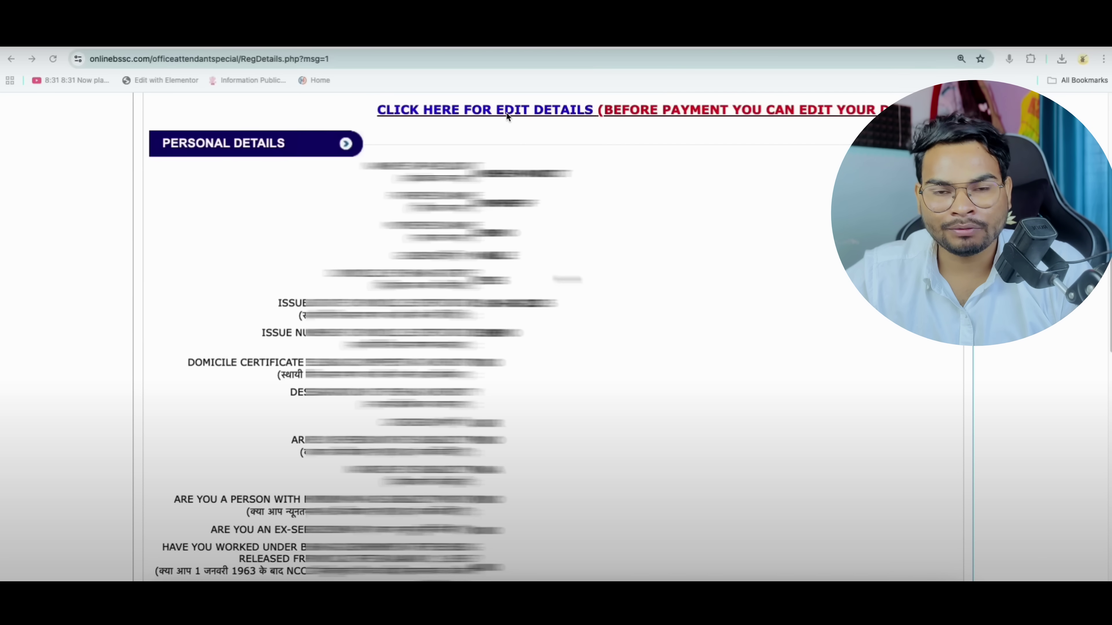
scroll(532, 180, "down", 8)
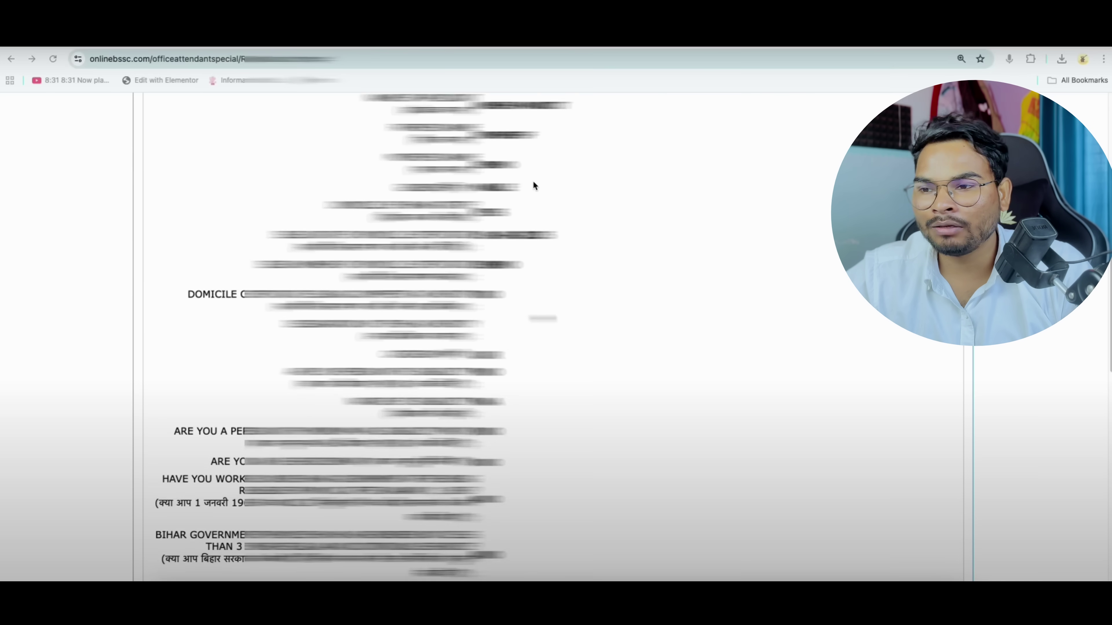
scroll(571, 292, "down", 10)
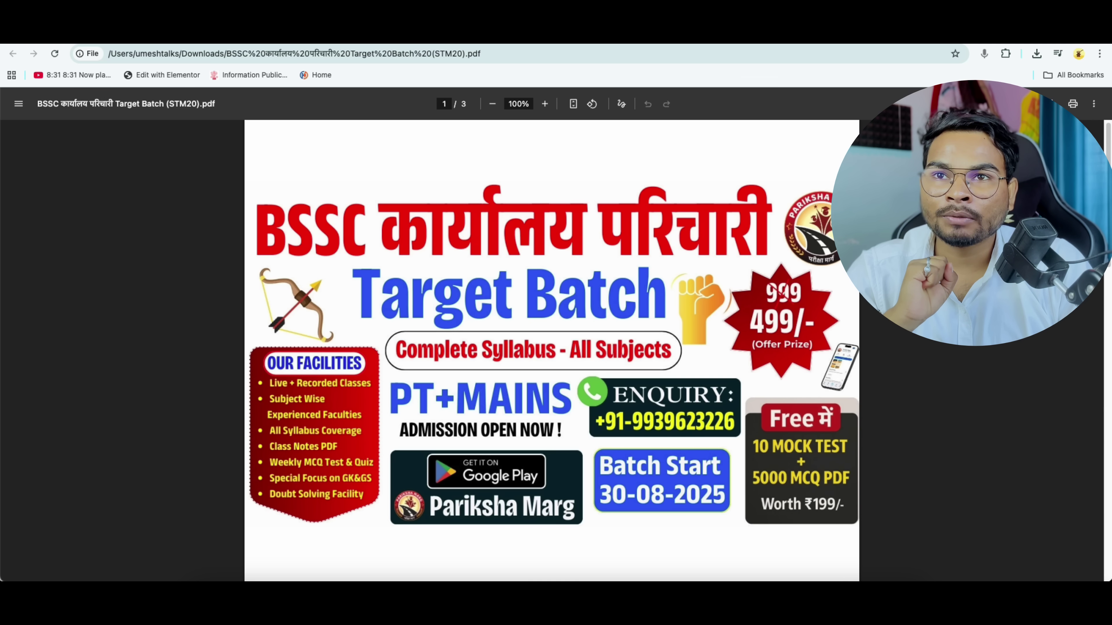
- Annotate the Target Batch flyer in red freehand pen, writing a short note ending in 20 above the title and underlining the title
left_click(805, 570)
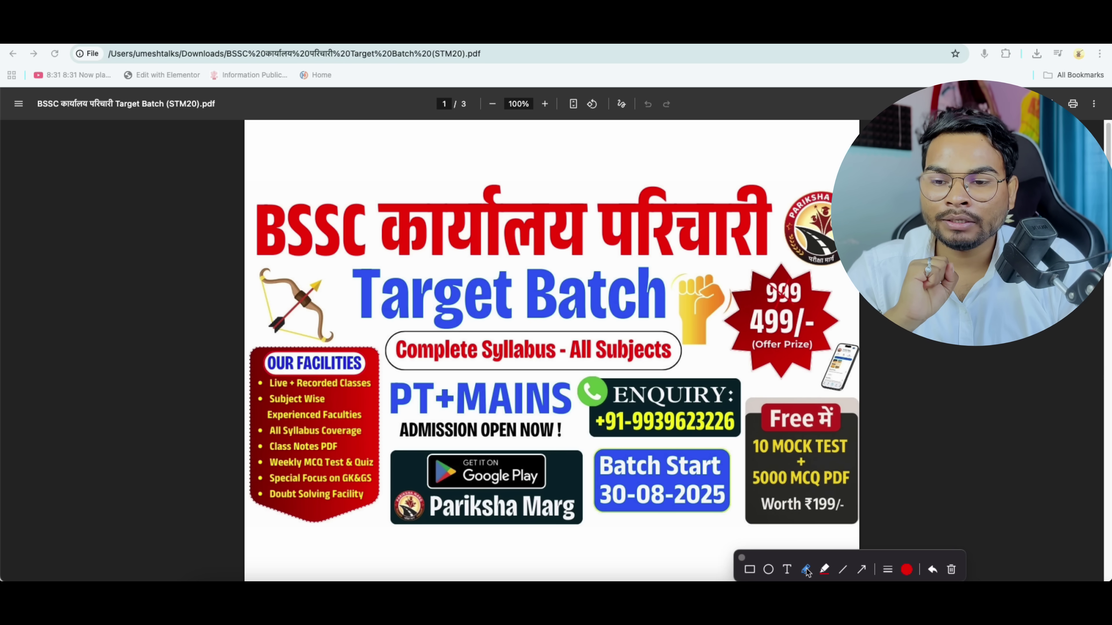
mouse_move(666, 150)
left_mouse_down()
mouse_move(694, 163)
mouse_move(707, 145)
mouse_move(744, 148)
mouse_move(745, 137)
mouse_move(780, 145)
left_mouse_up()
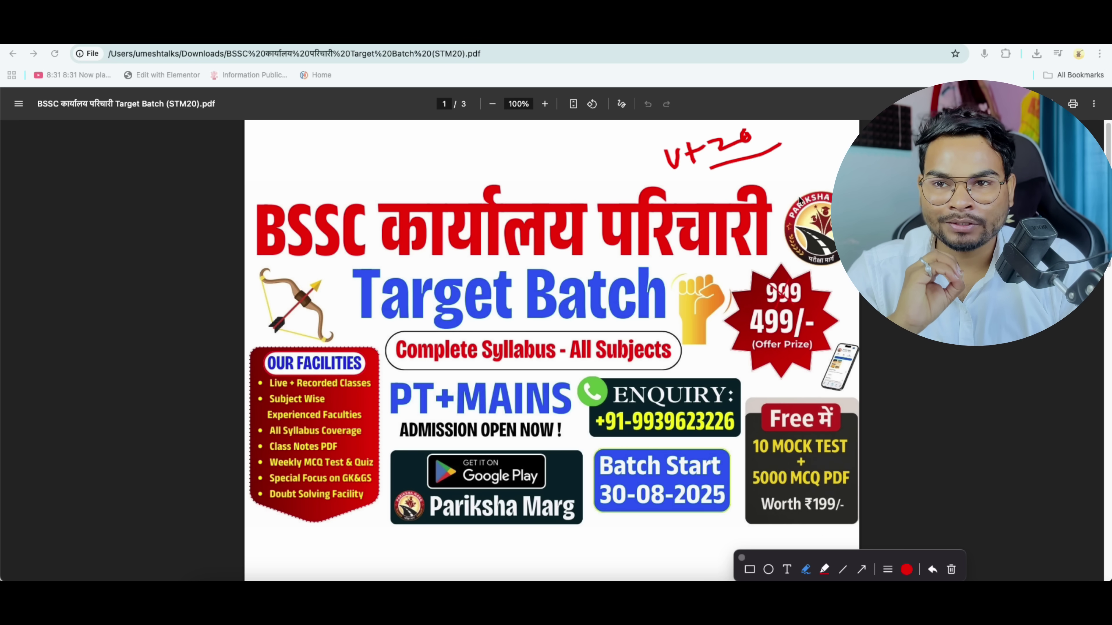
left_click_drag(837, 309, 847, 304)
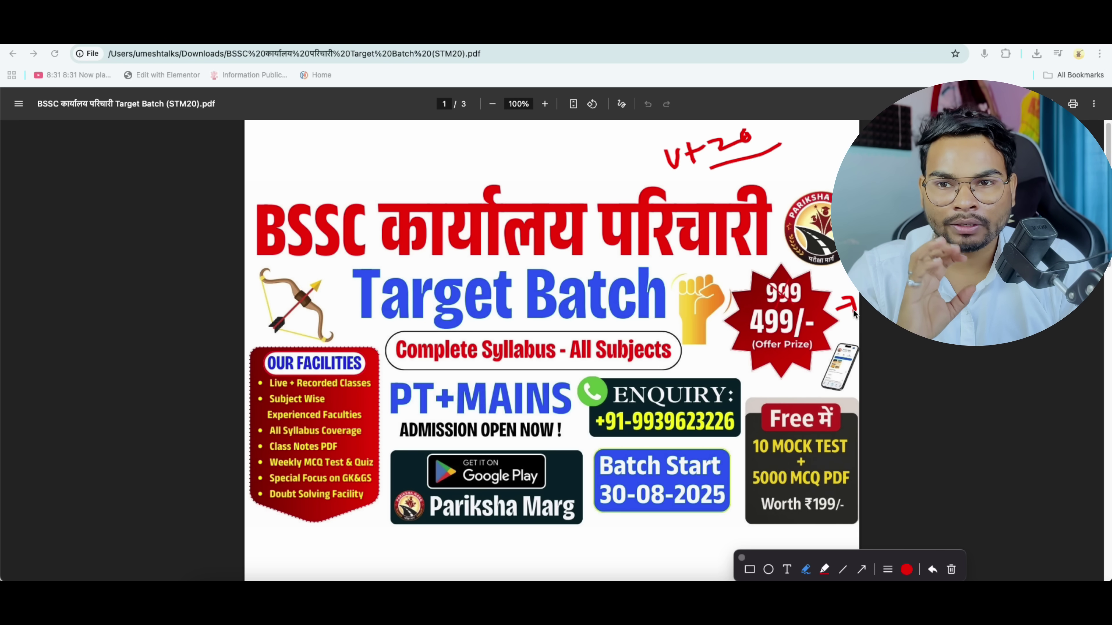
mouse_move(351, 271)
left_mouse_down()
mouse_move(599, 276)
mouse_move(510, 218)
mouse_move(543, 262)
left_mouse_up()
left_click_drag(826, 180, 842, 157)
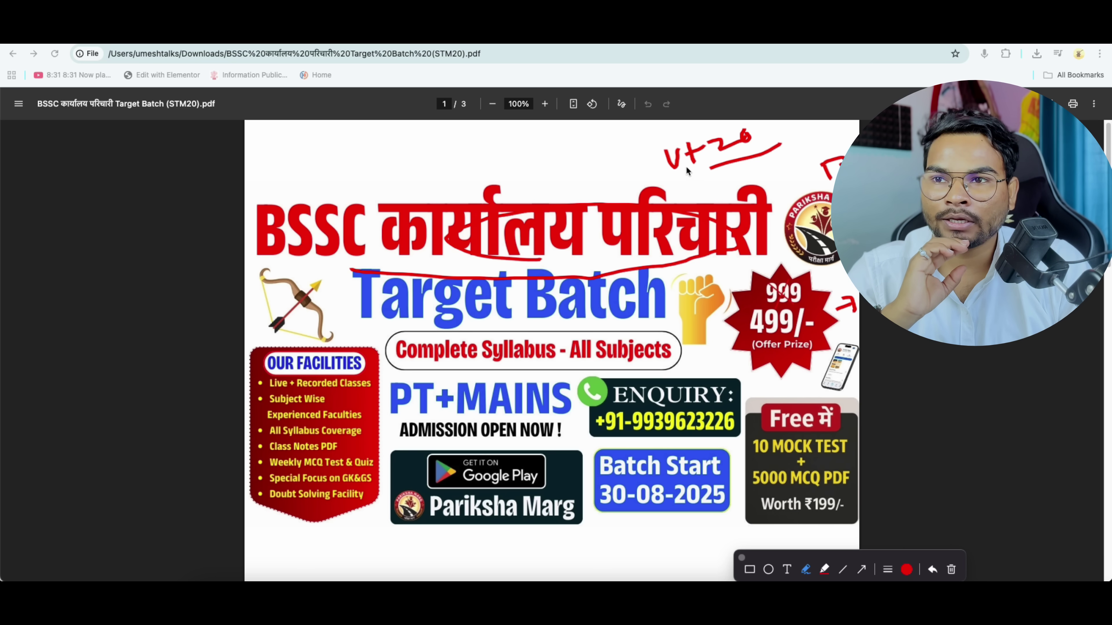
left_click_drag(682, 170, 761, 149)
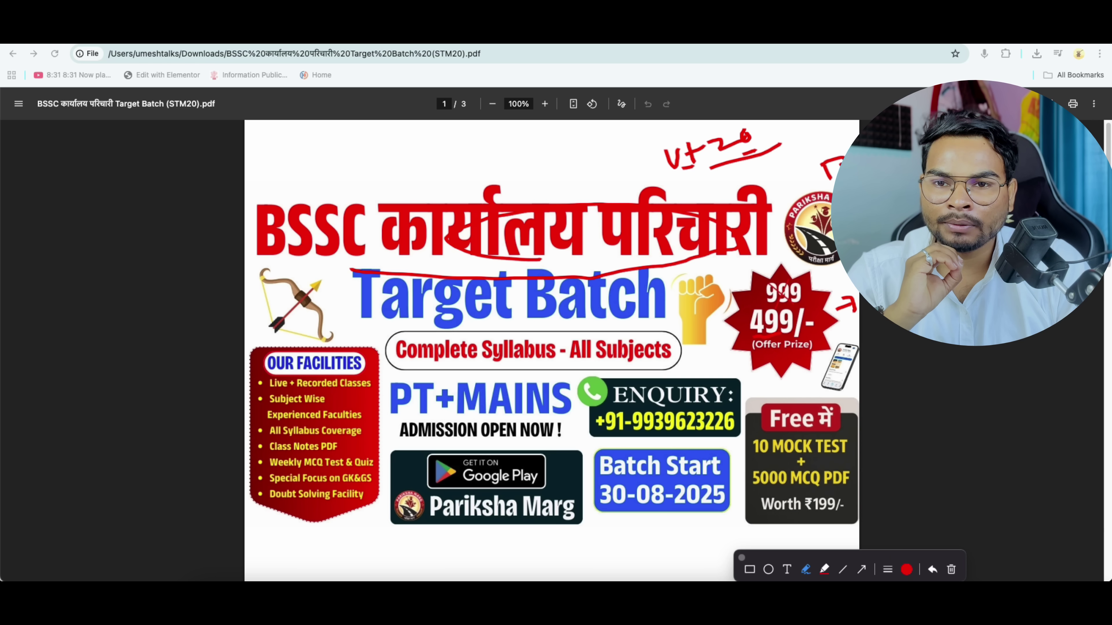
left_click_drag(877, 309, 930, 348)
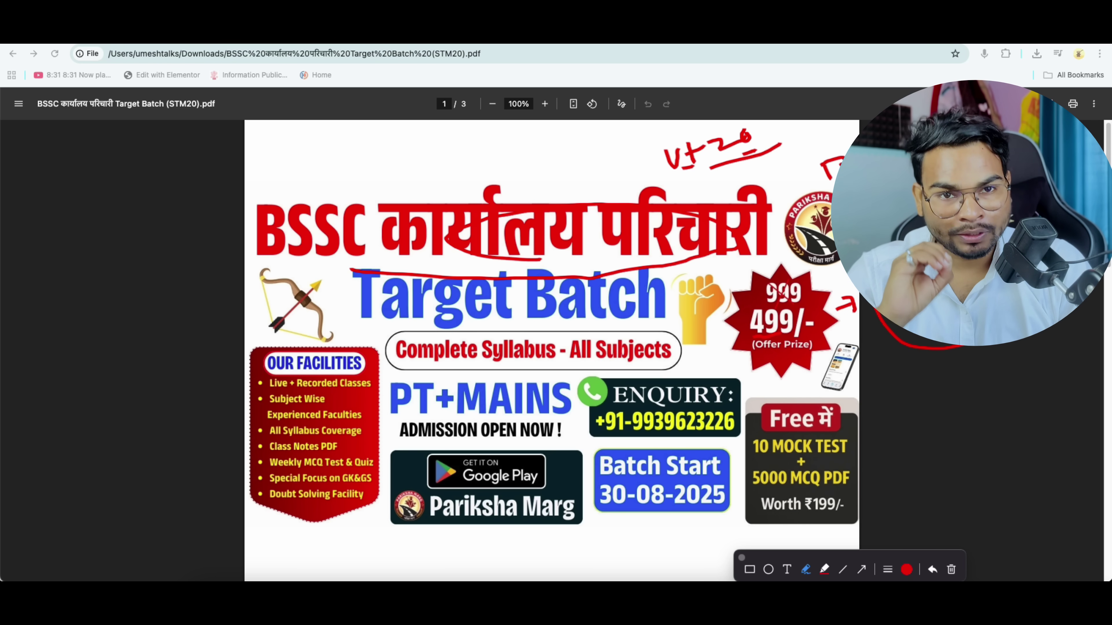
left_click_drag(657, 316, 720, 295)
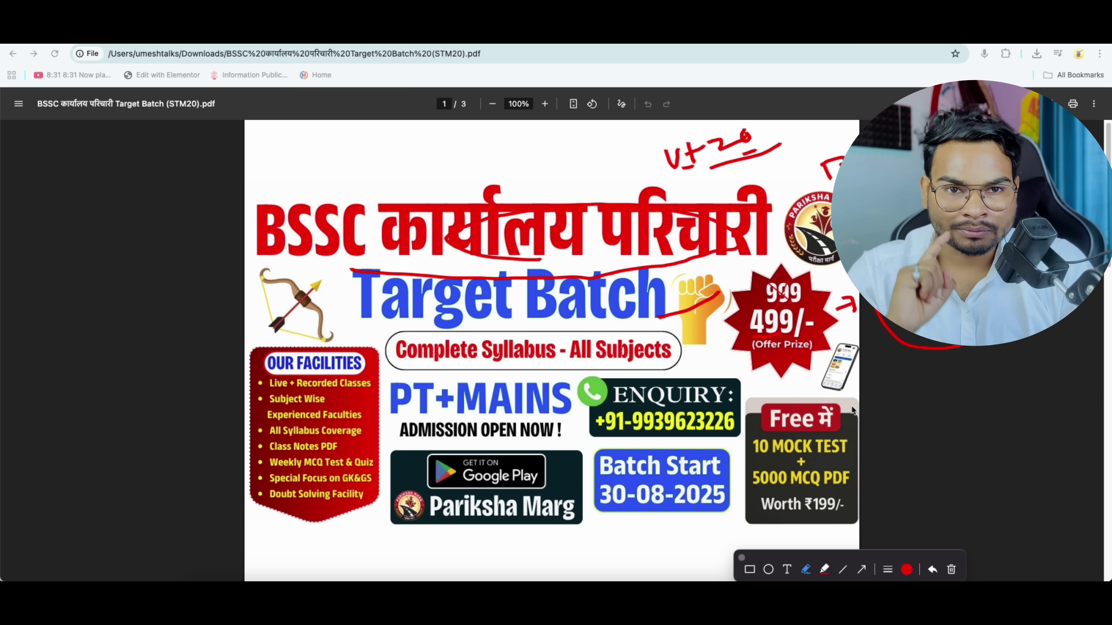
mouse_move(887, 413)
left_mouse_down()
mouse_move(917, 399)
mouse_move(927, 423)
left_mouse_up()
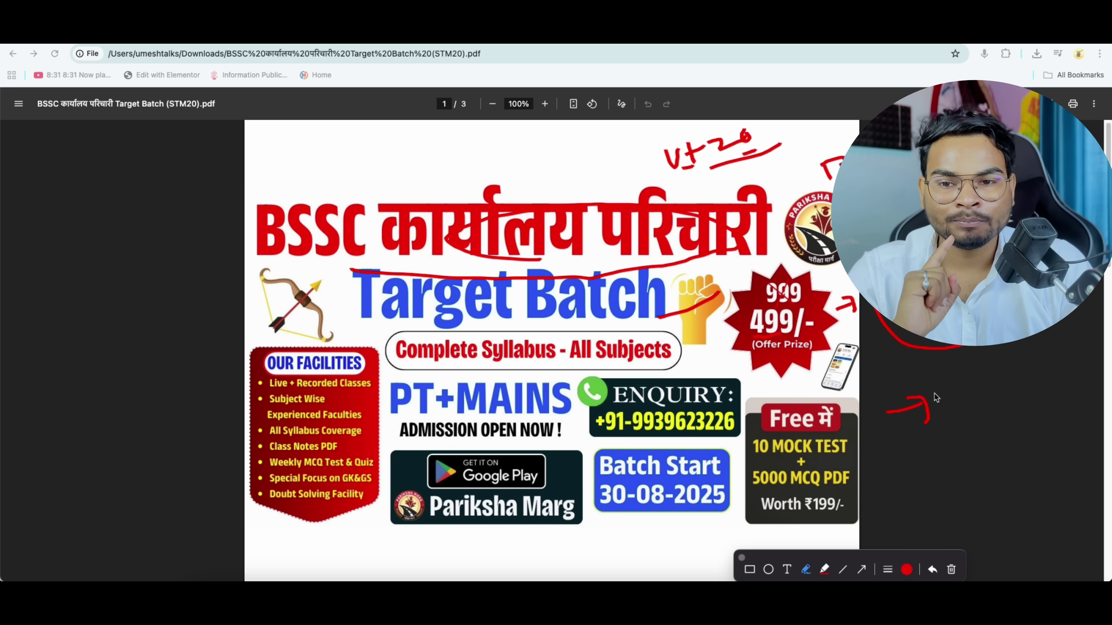
left_click_drag(612, 219, 580, 235)
left_click_drag(552, 311, 710, 283)
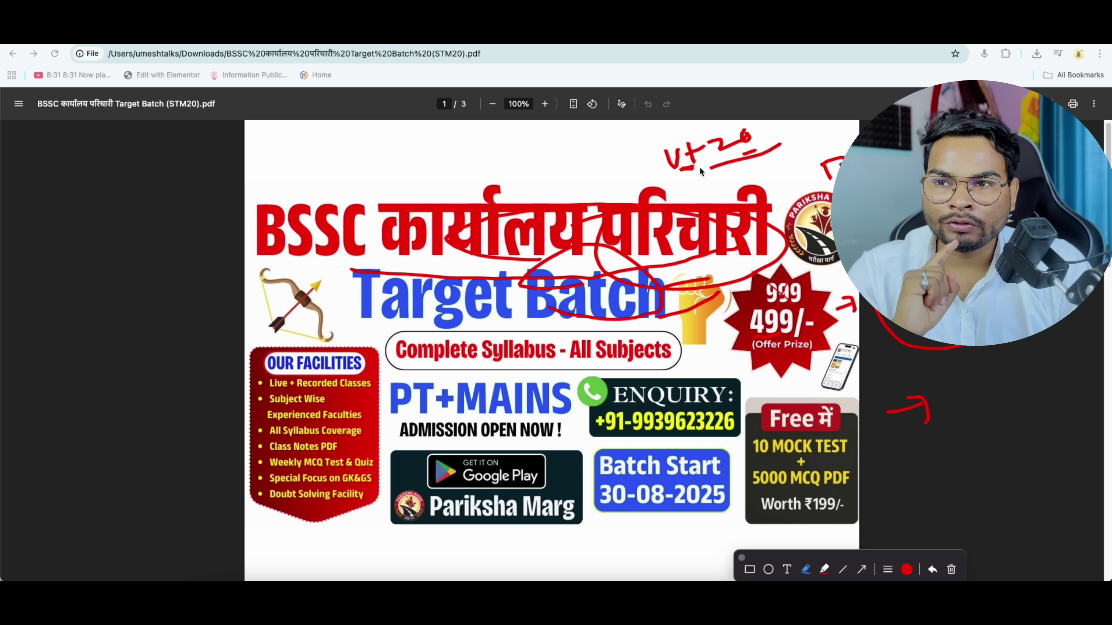
mouse_move(722, 165)
left_mouse_down()
mouse_move(717, 124)
mouse_move(712, 134)
left_mouse_up()
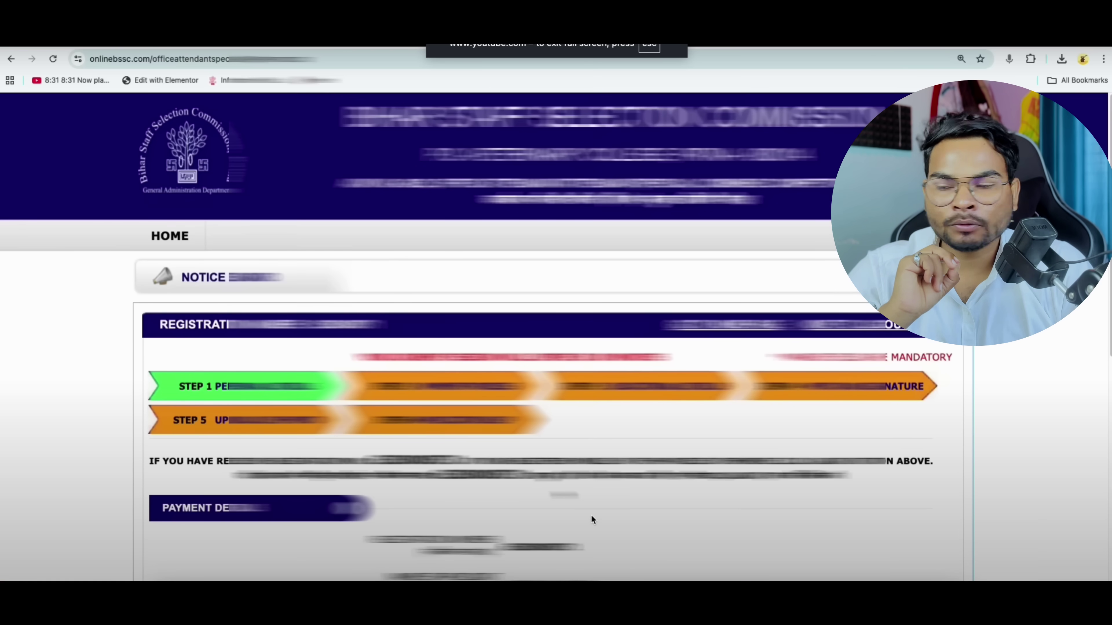
- Pay the application fee of 100 INR through SBI ePay using the UPI QR option
scroll(579, 511, "down", 3)
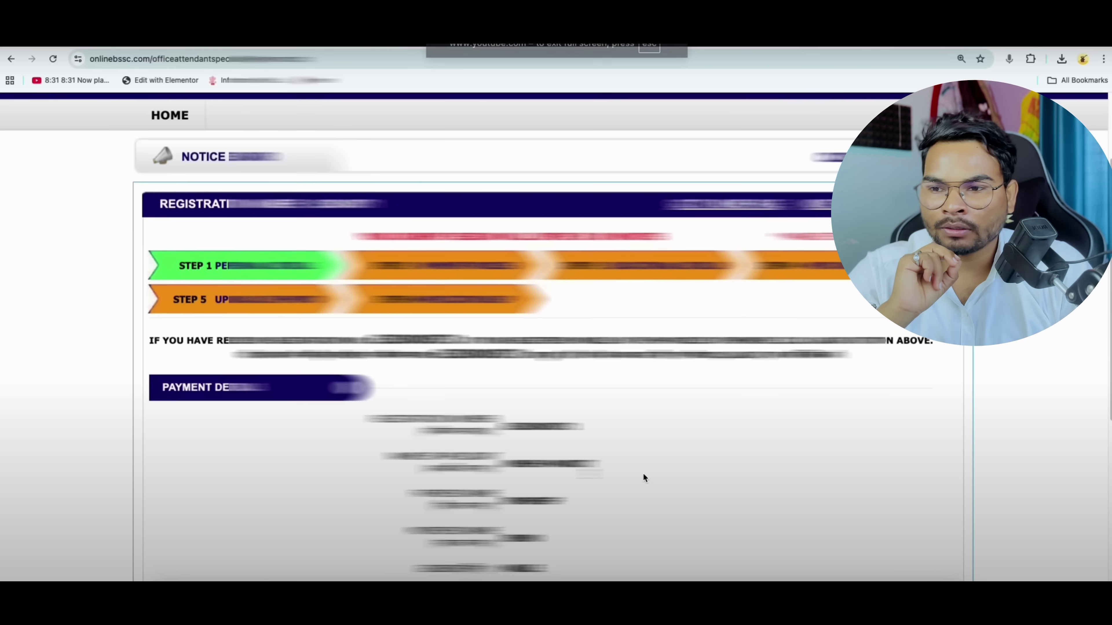
scroll(611, 475, "down", 4)
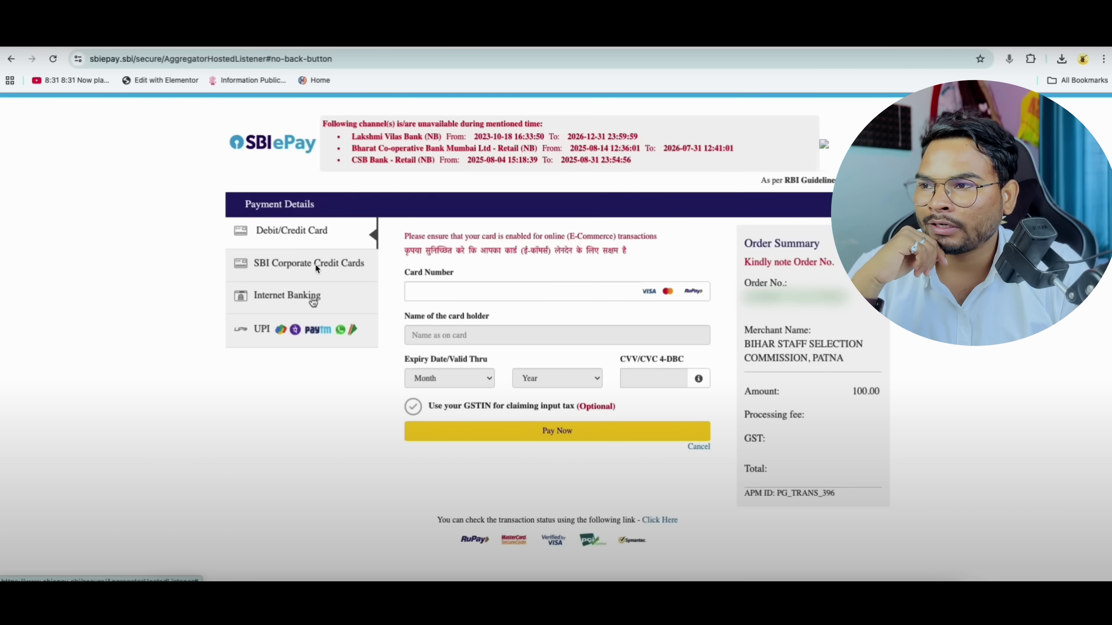
left_click(311, 329)
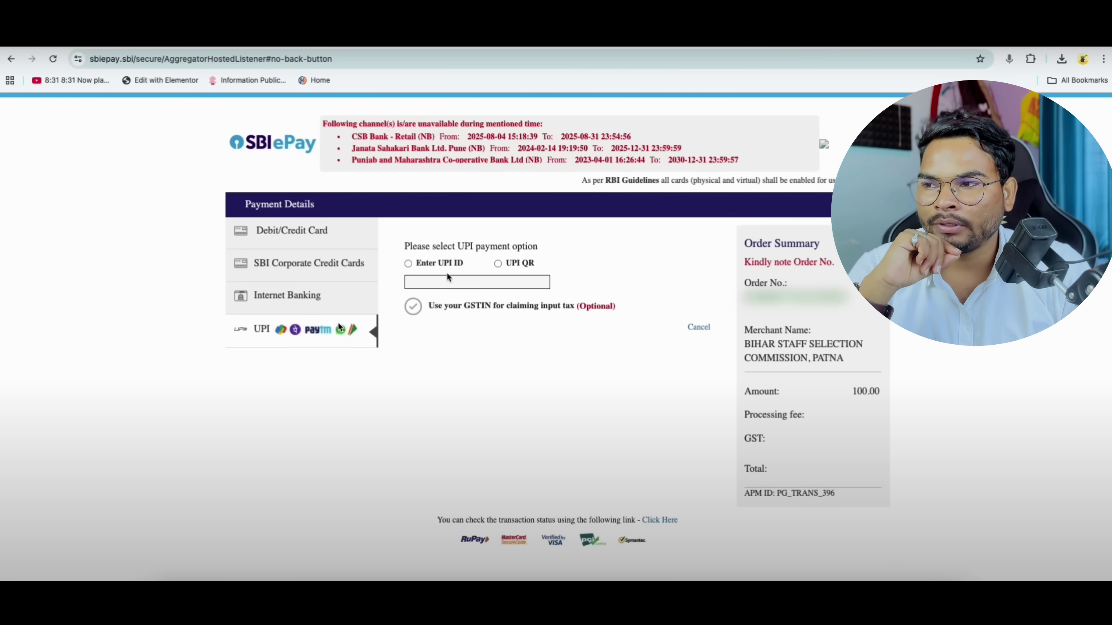
left_click(498, 264)
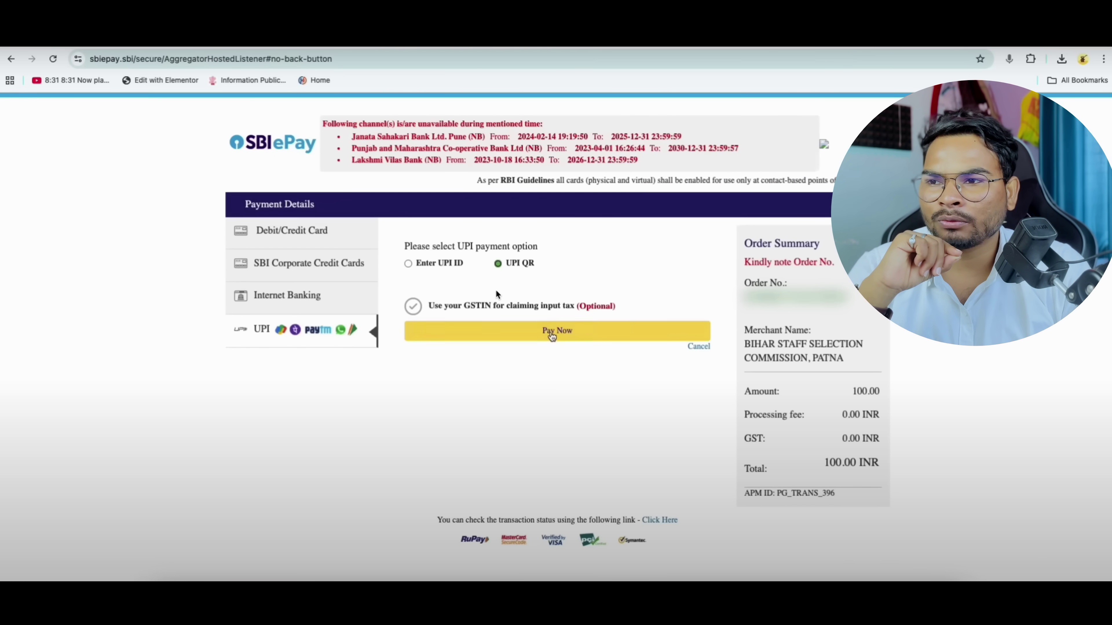
left_click(552, 332)
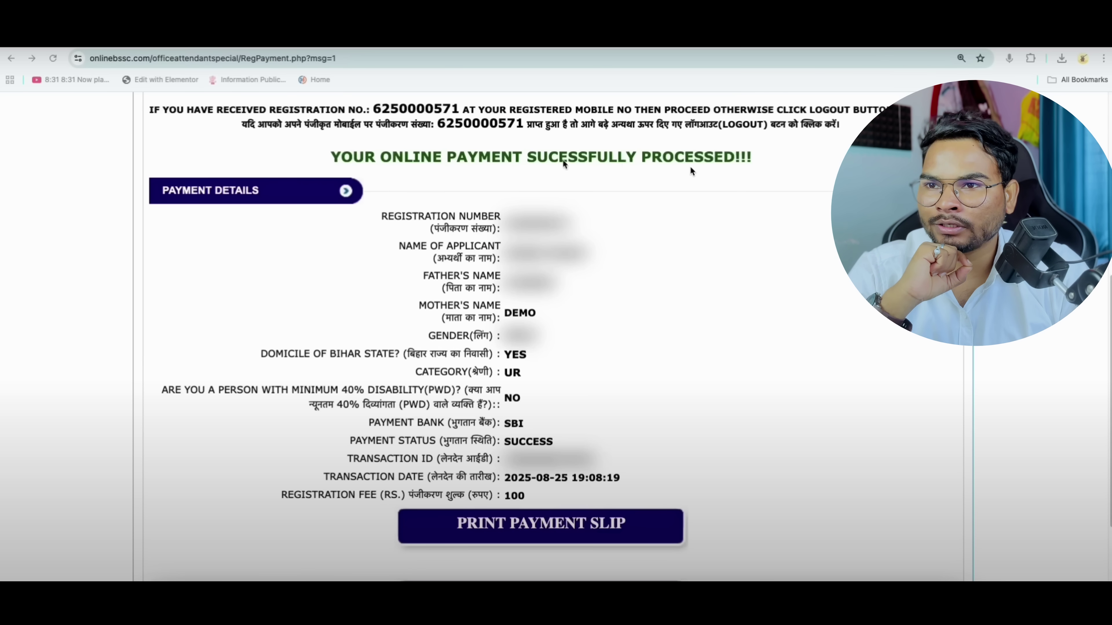
- Check the payment status in the payment details and continue to the educational details step
left_click(531, 159)
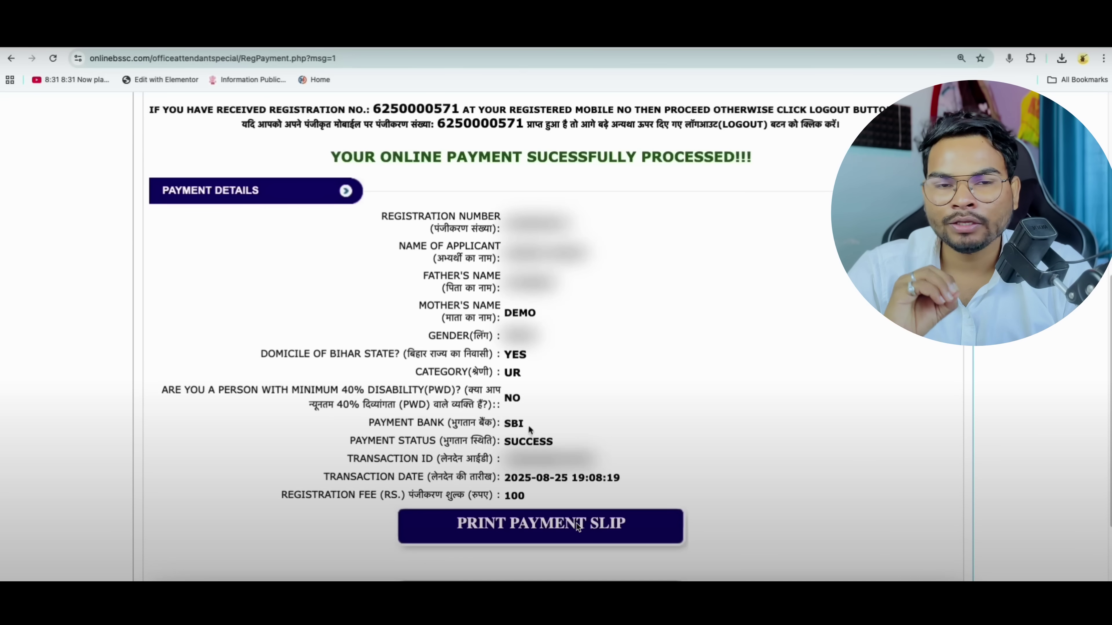
left_click_drag(505, 441, 547, 439)
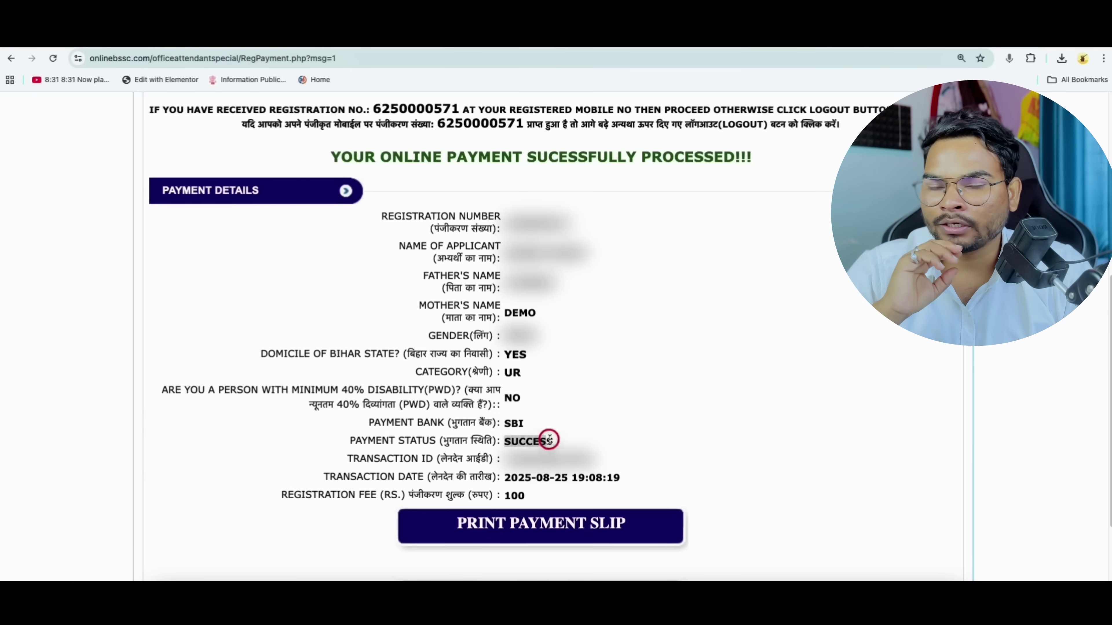
scroll(548, 503, "down", 2)
left_click(549, 522)
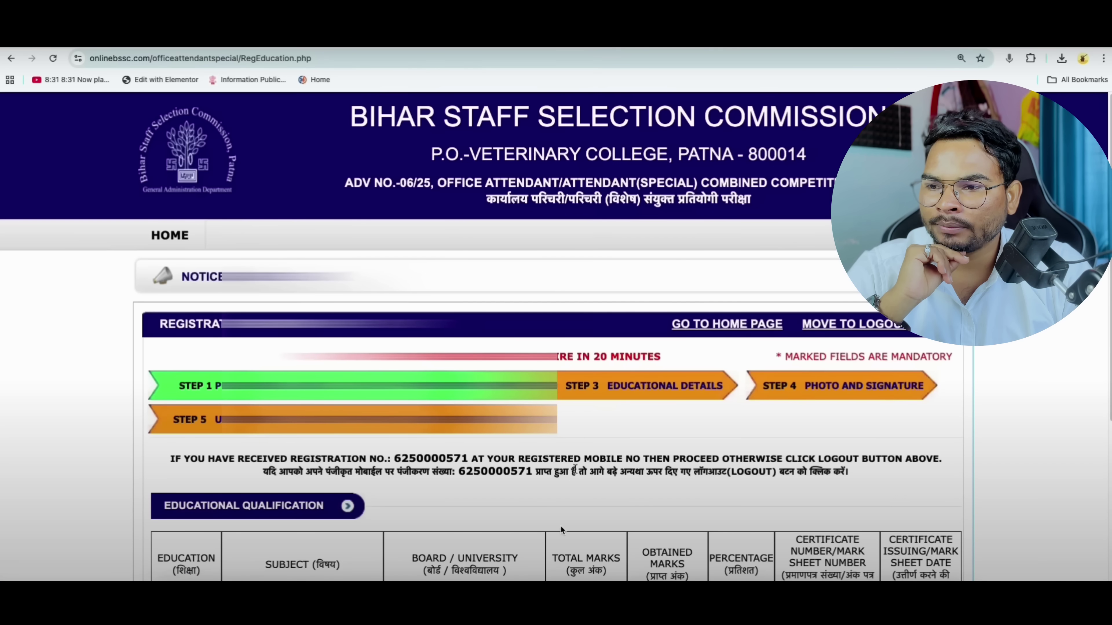
- Enter HND ENG as the 10th subject, check the marks and certificate fields, and save the completed educational details to continue
scroll(613, 486, "down", 5)
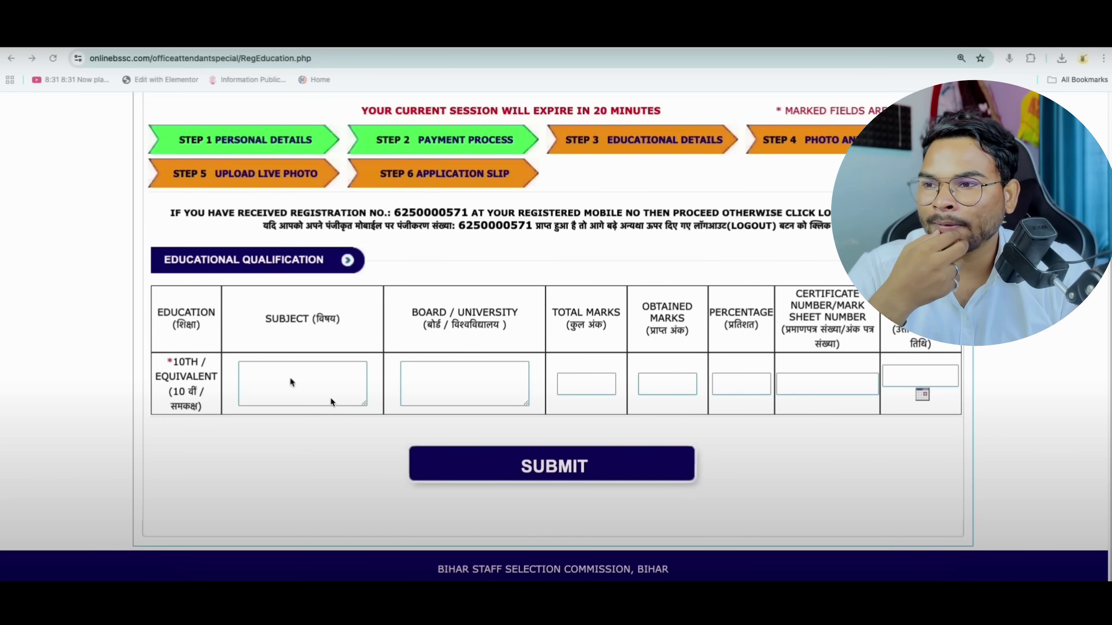
left_click(270, 372)
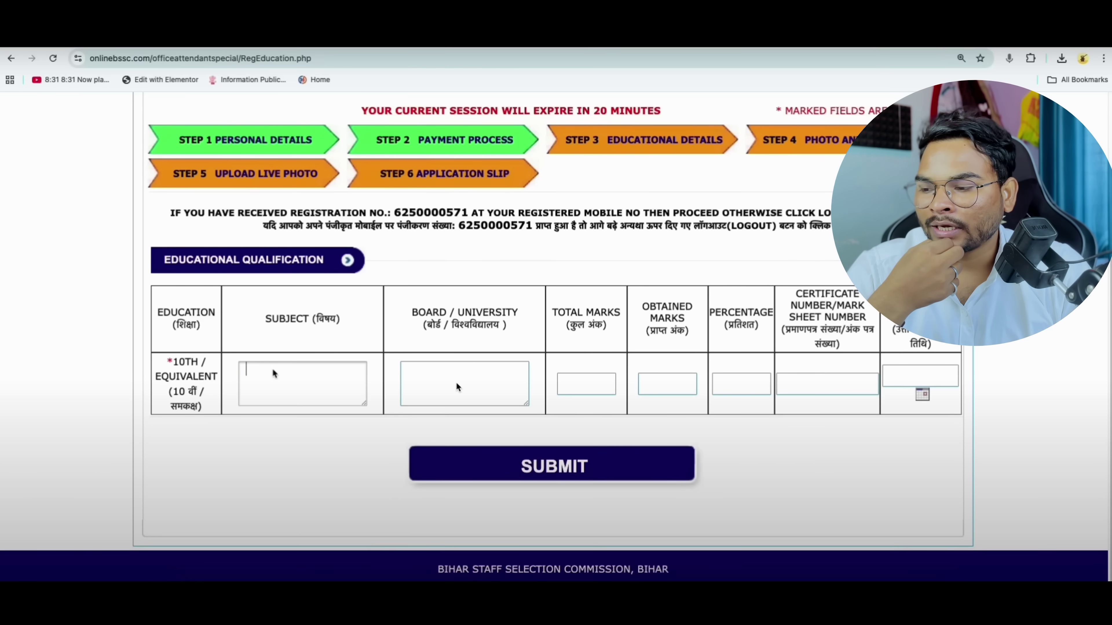
type("HND  ENG")
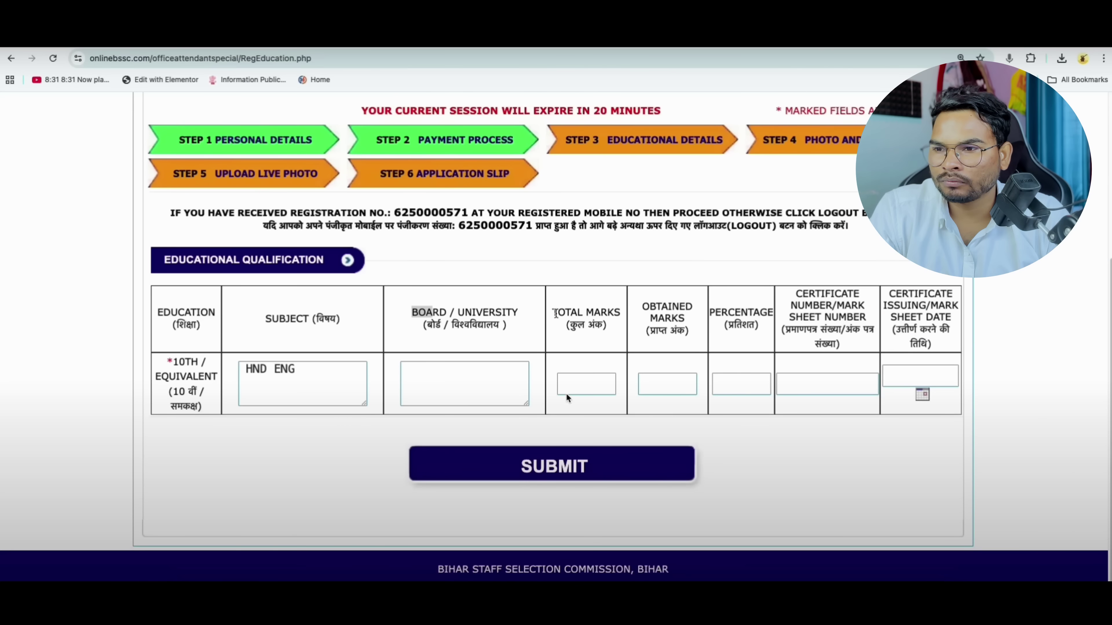
left_click(568, 312)
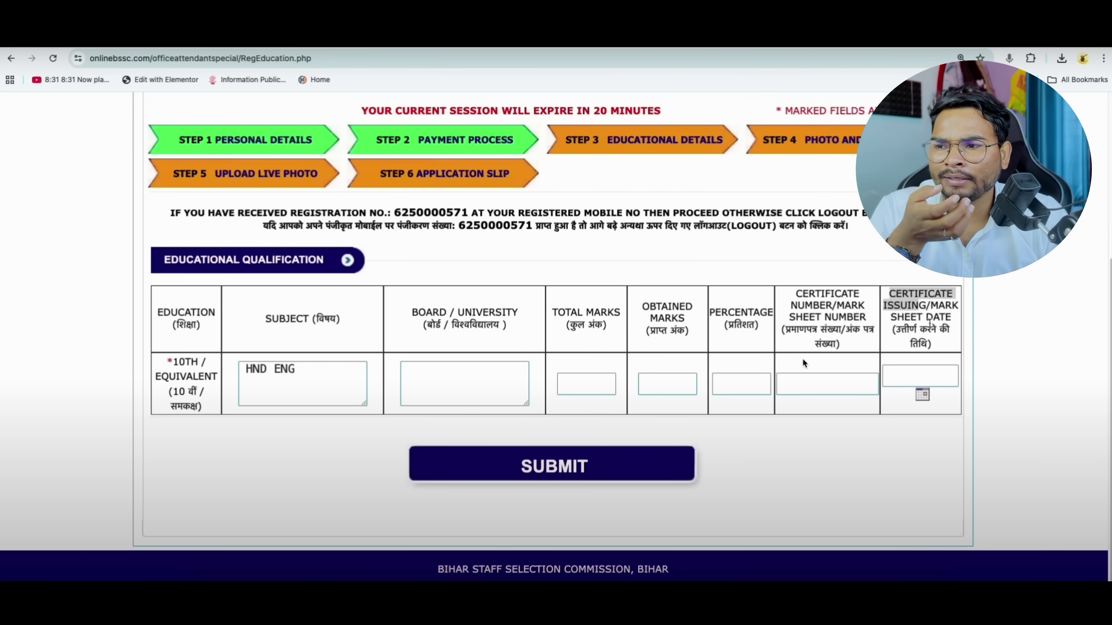
left_click_drag(930, 309, 946, 317)
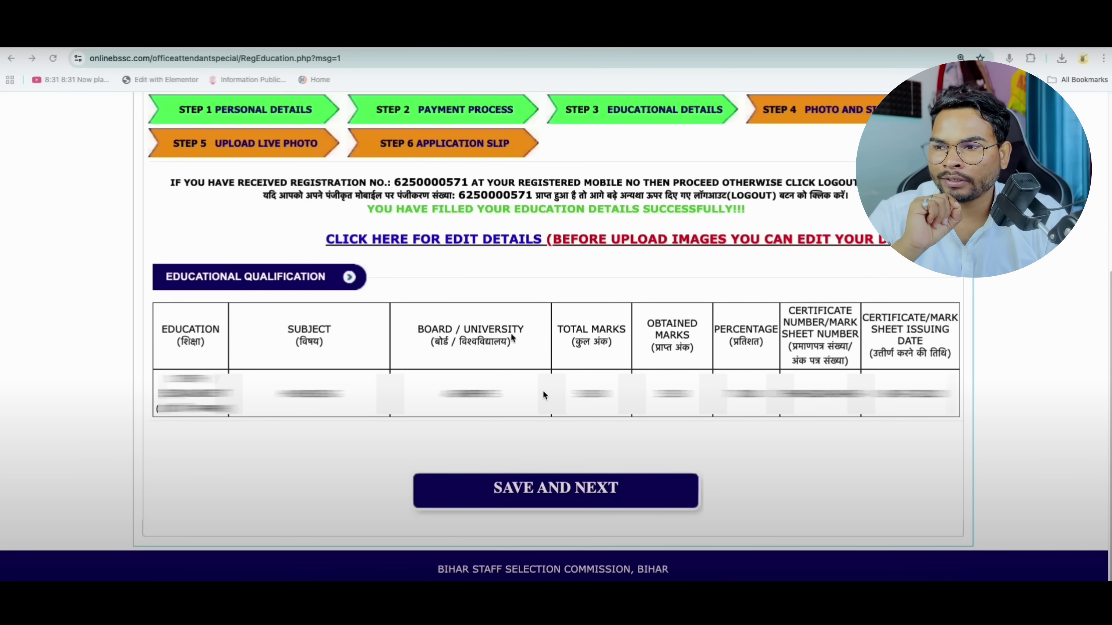
left_click(585, 498)
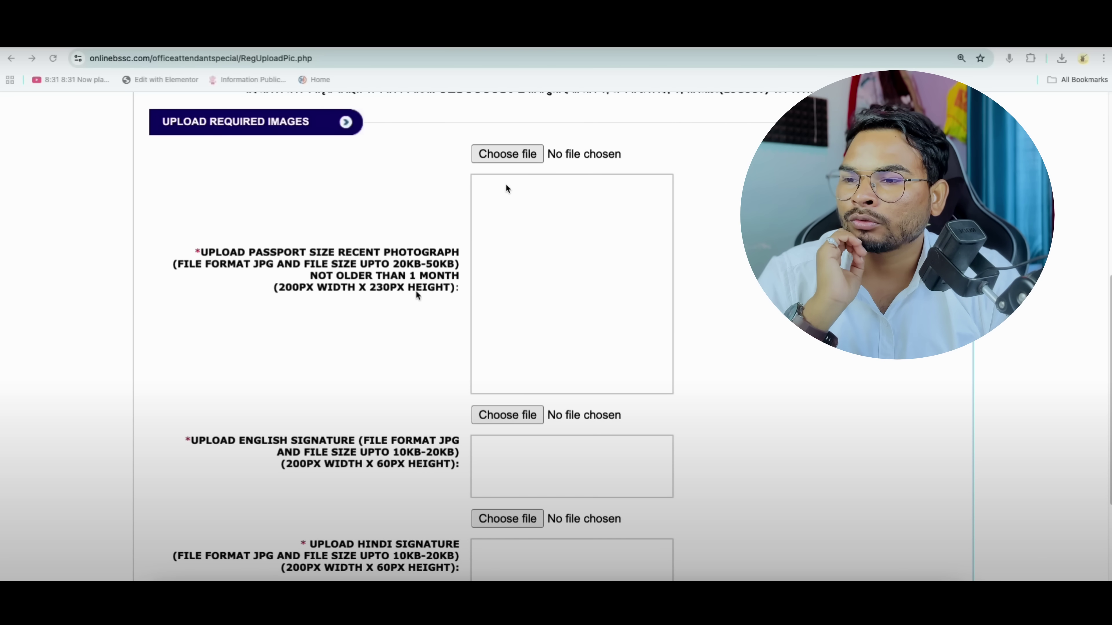
- Open imResizer.com from the search results, resize the passport photo to 200 px wide by 230 px high as JPG, and download it
scroll(506, 187, "down", 2)
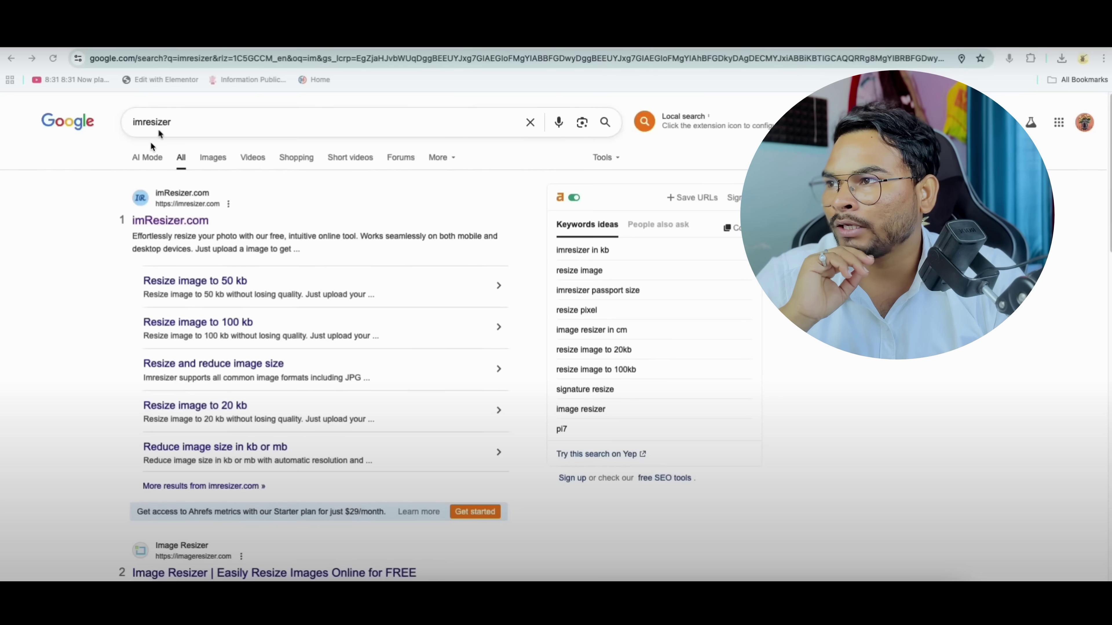
left_click(176, 220)
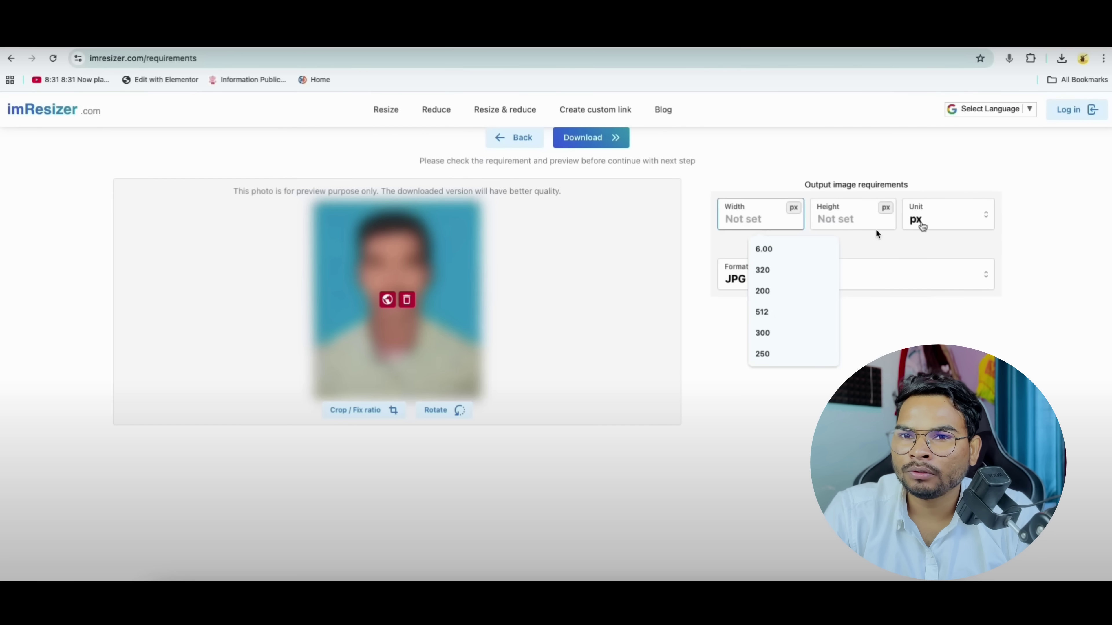
type("200")
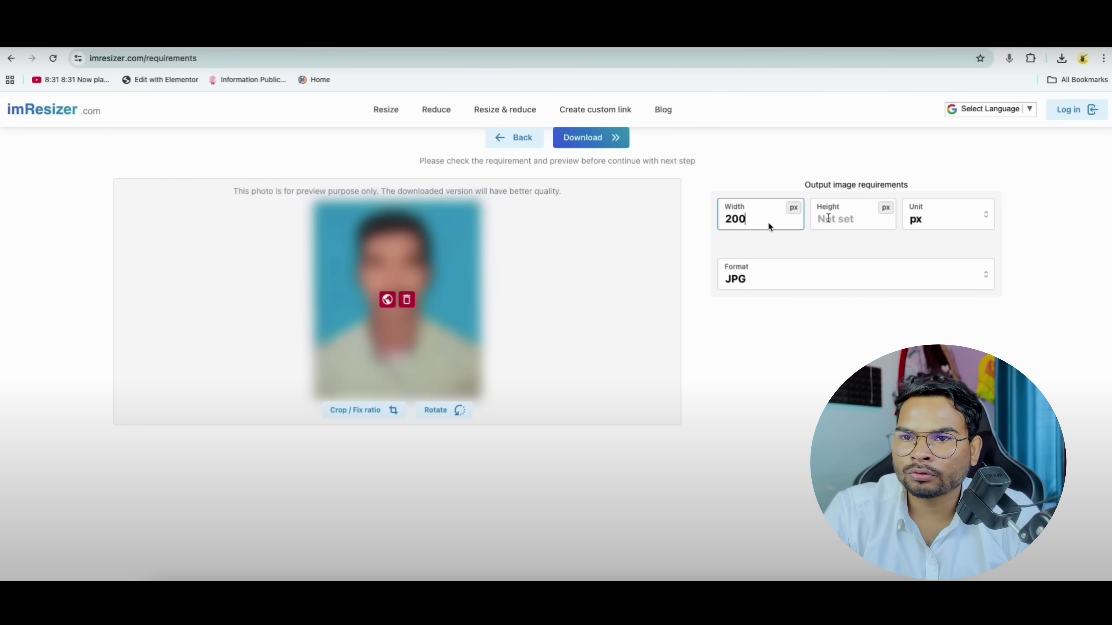
left_click(834, 221)
type("230")
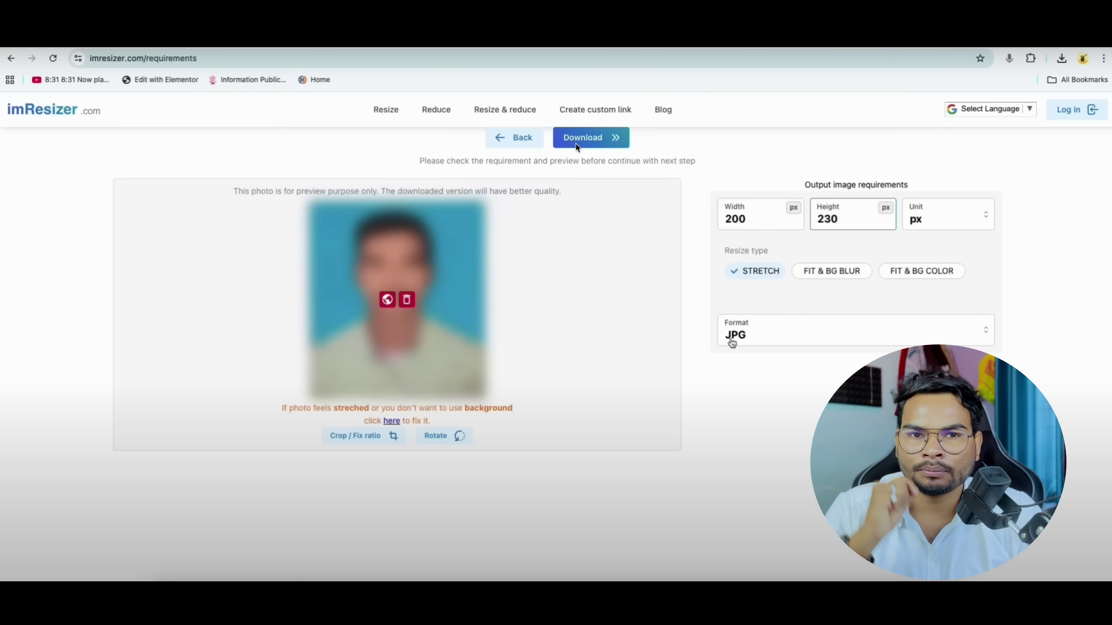
left_click(560, 143)
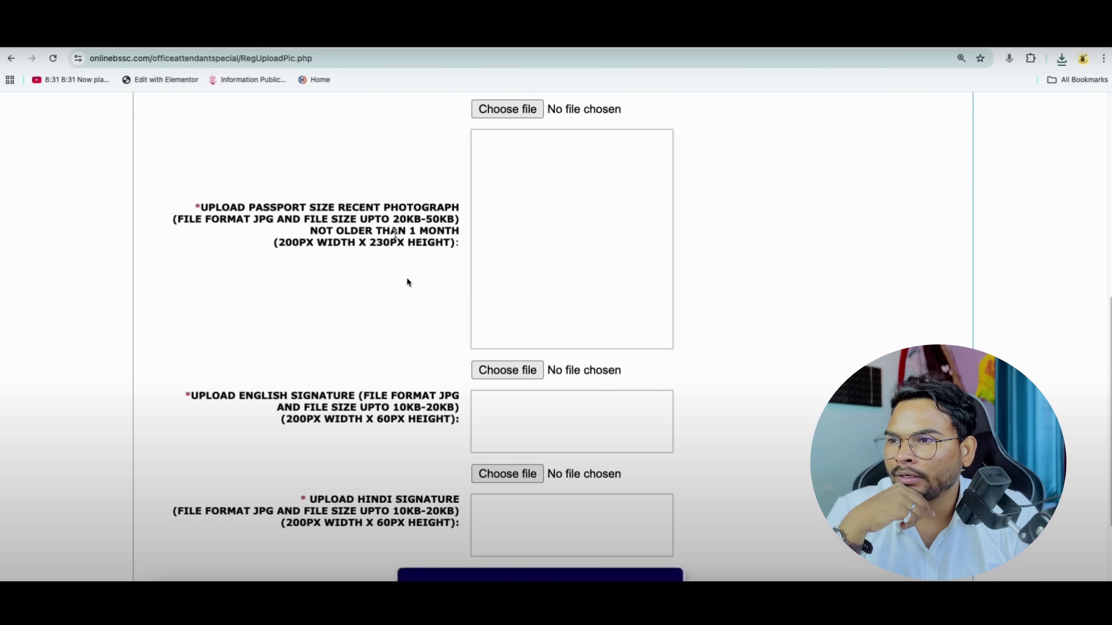
- Check the photograph's required file size, increase the resized photo to 33 KB with Pi7 Image Tool, and download it
left_click_drag(393, 219, 451, 223)
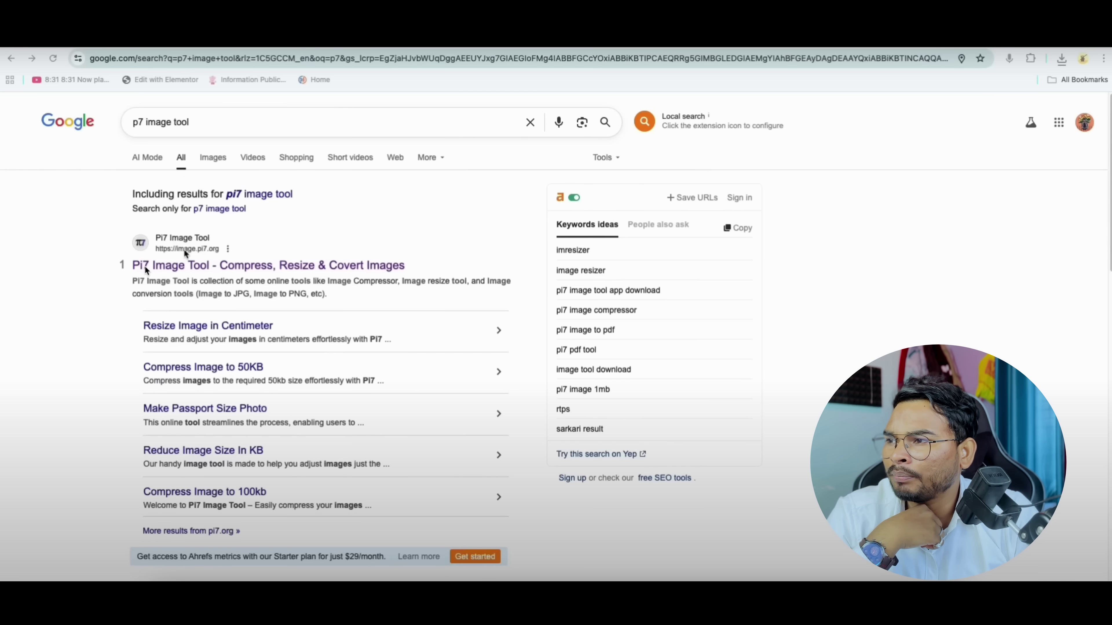
left_click(201, 264)
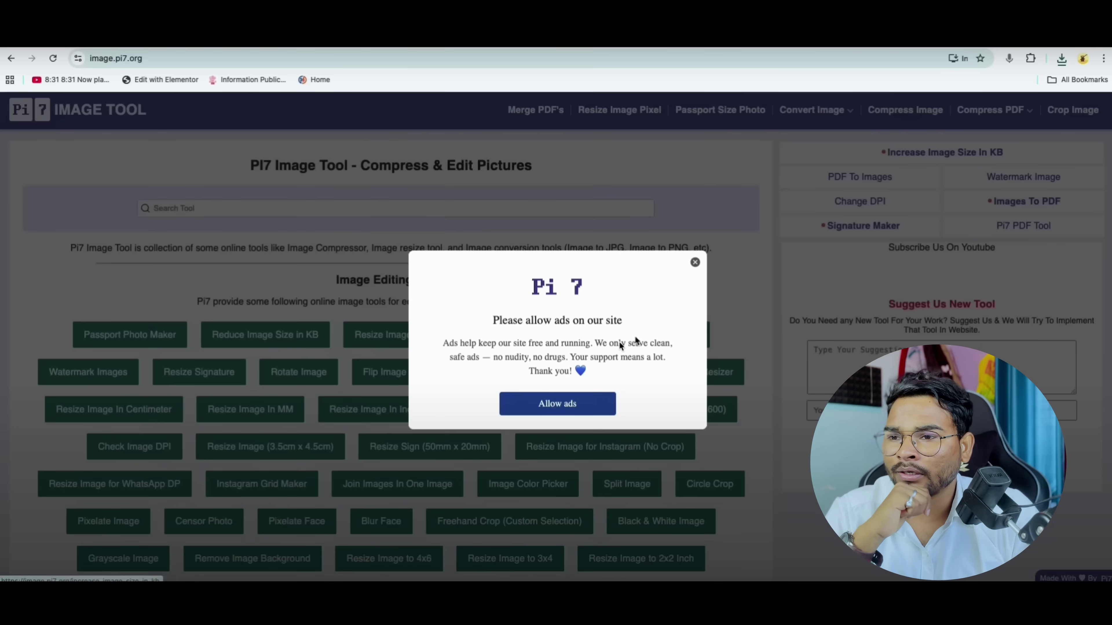
left_click(620, 343)
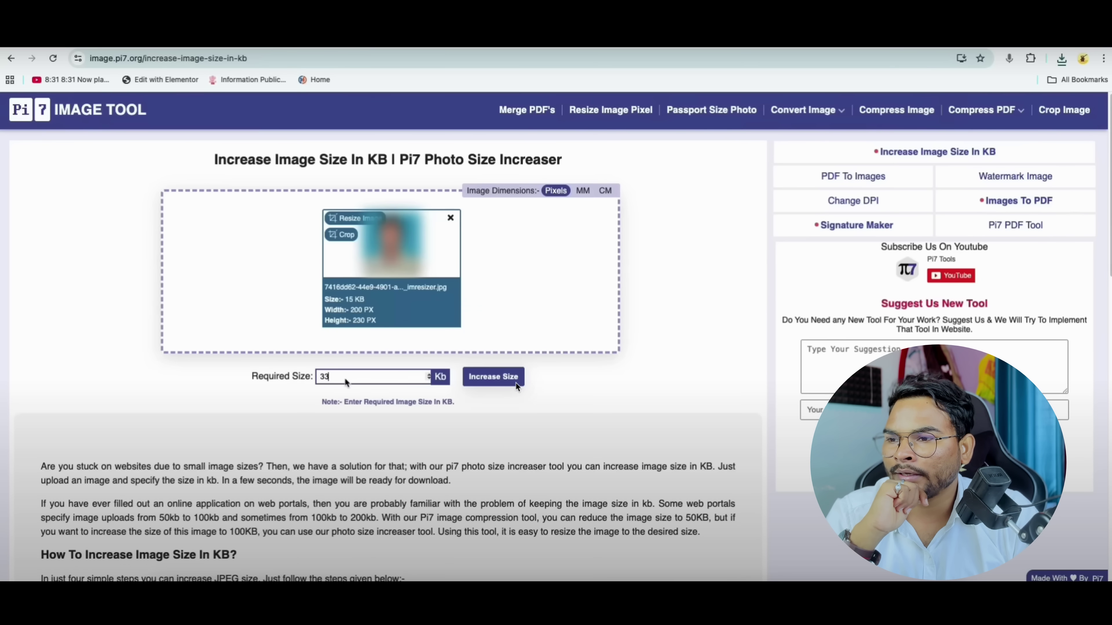
left_click(494, 379)
left_click(565, 392)
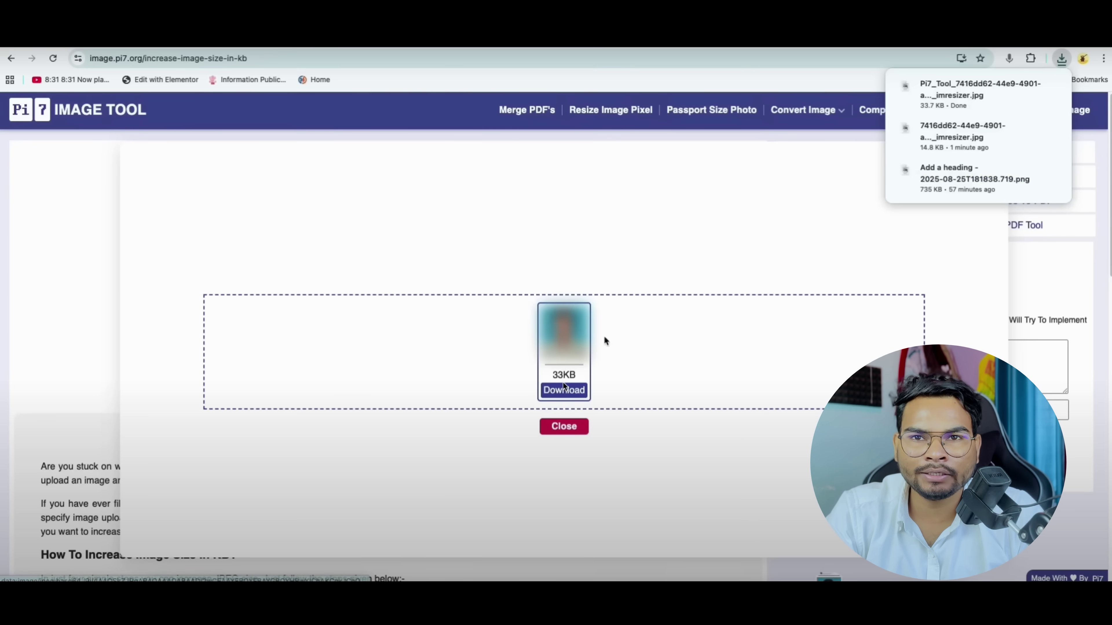
- Return to the application form, attach the 33 KB JPG as the passport-size photograph, and check the signature size requirements
left_click(249, 42)
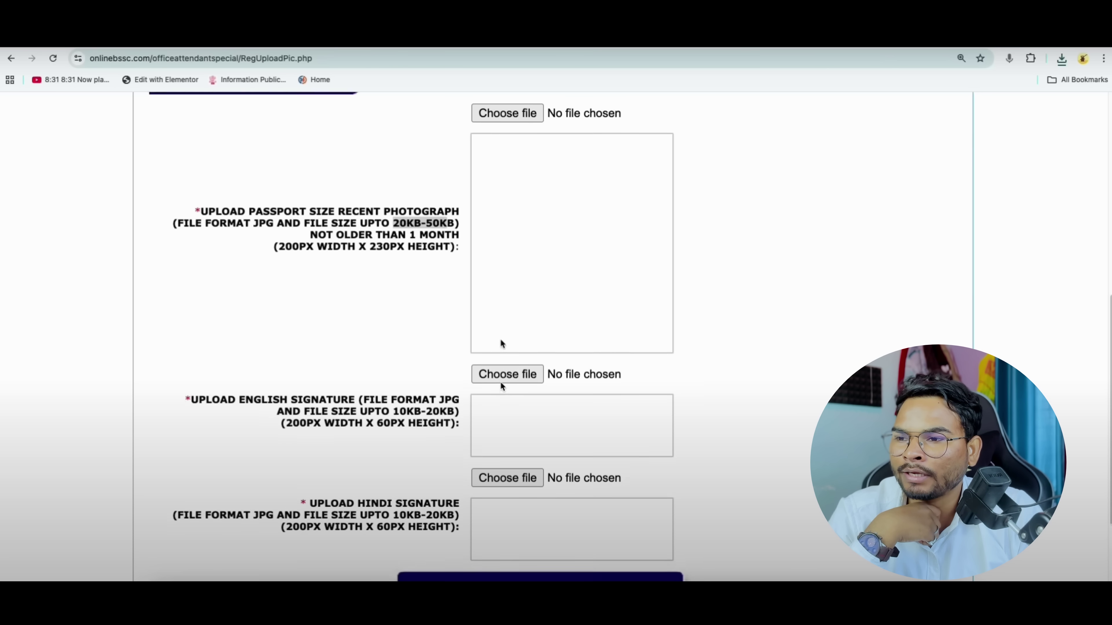
scroll(501, 324, "up", 1)
left_click(505, 147)
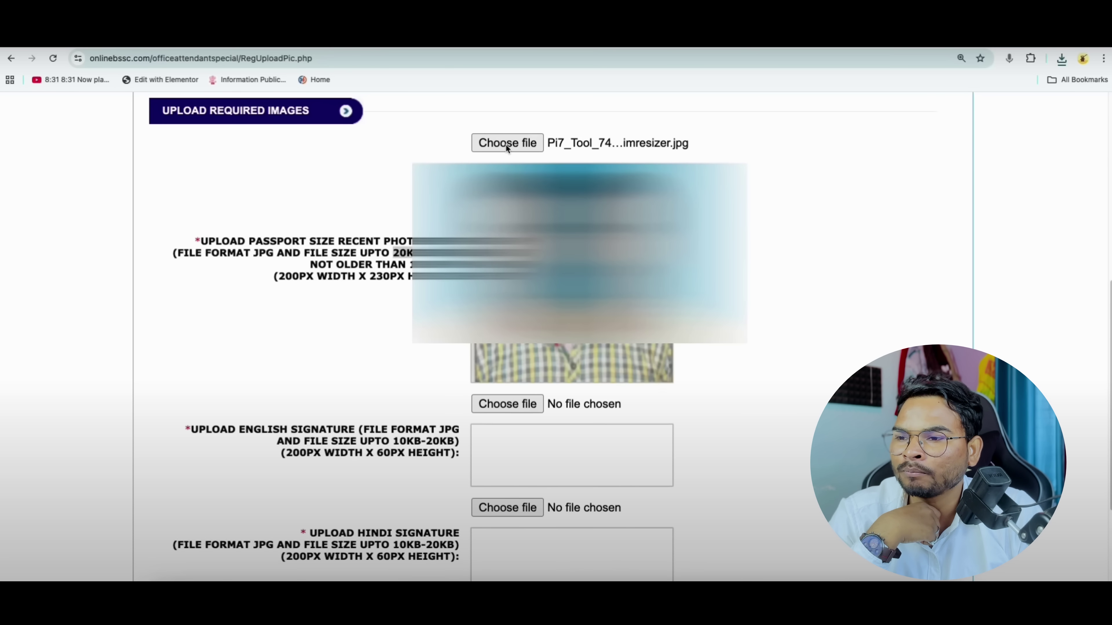
scroll(590, 375, "down", 3)
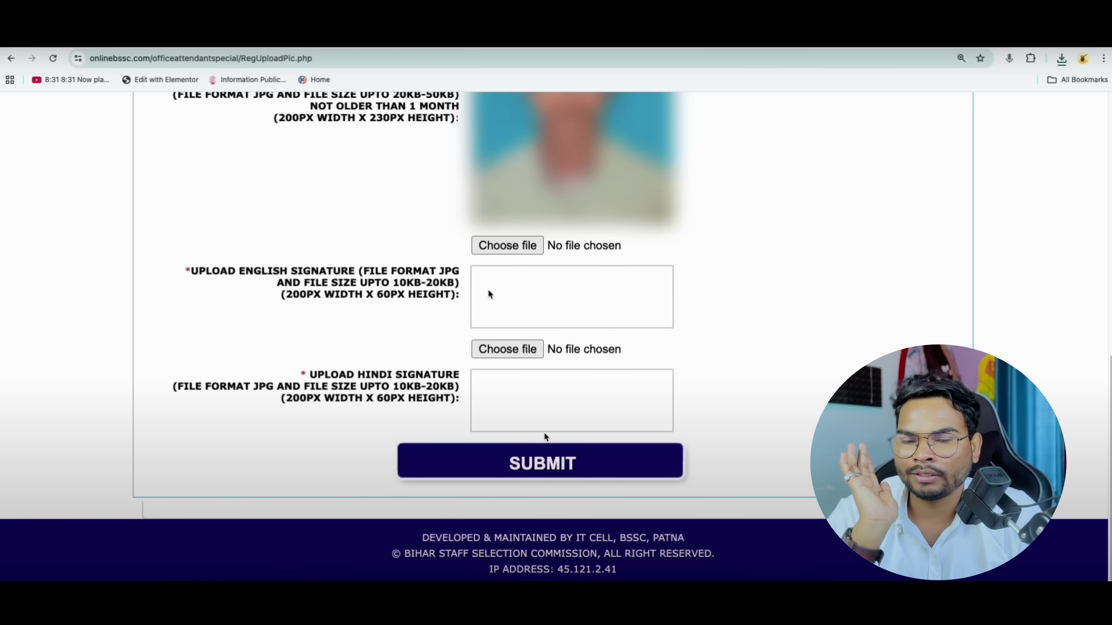
left_click_drag(289, 398, 370, 397)
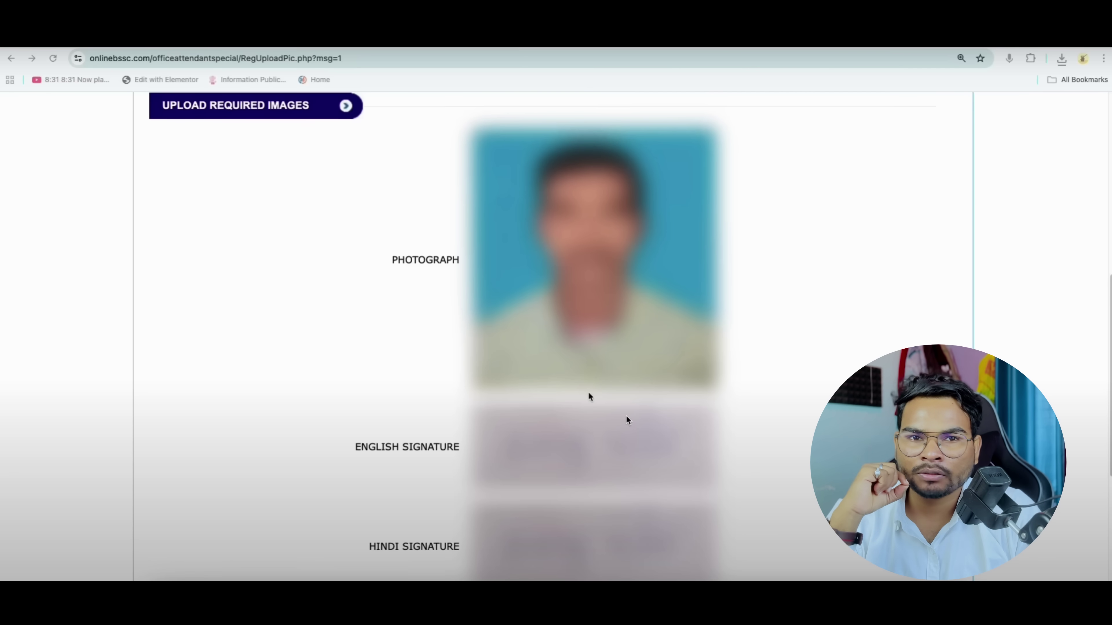
- Review the uploaded photograph and the English and Hindi signatures, and save them to continue to the live photo step
scroll(613, 439, "down", 4)
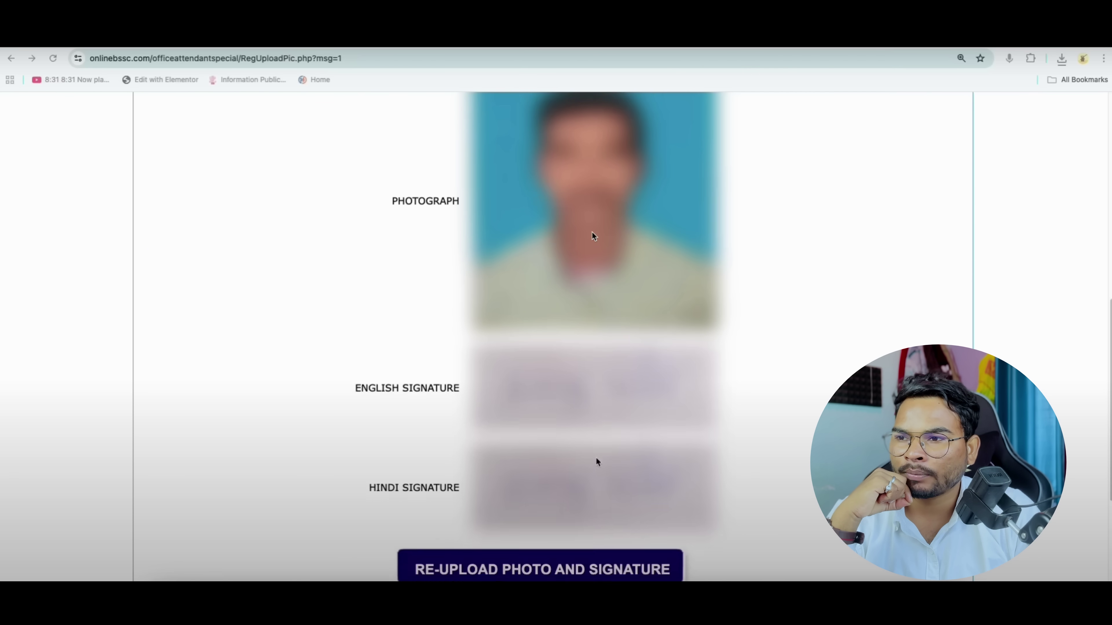
scroll(609, 432, "down", 1)
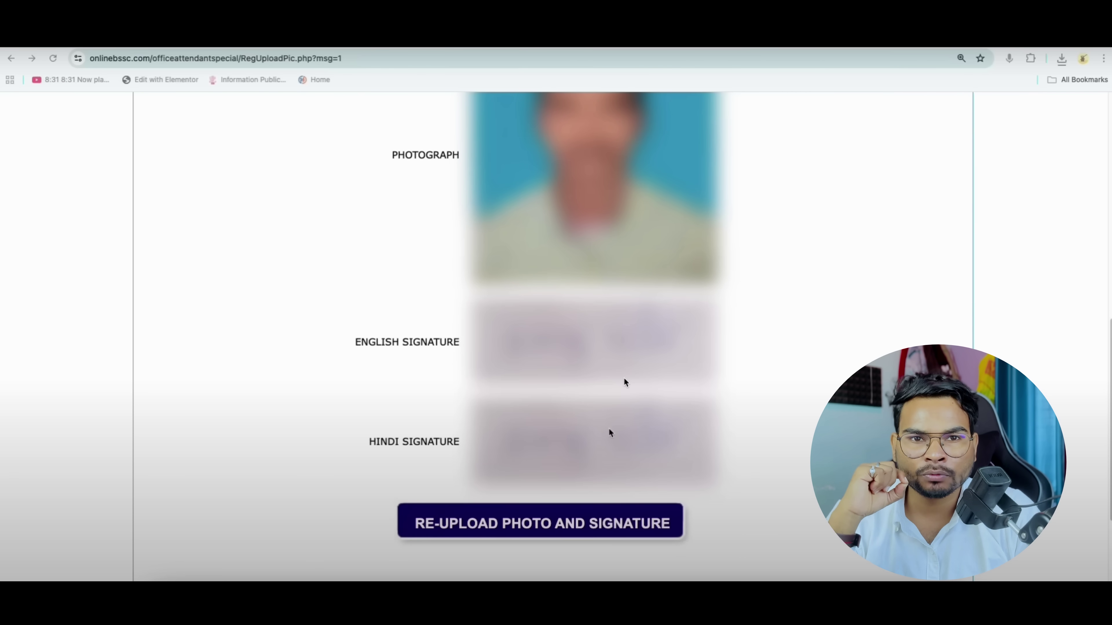
scroll(654, 359, "down", 3)
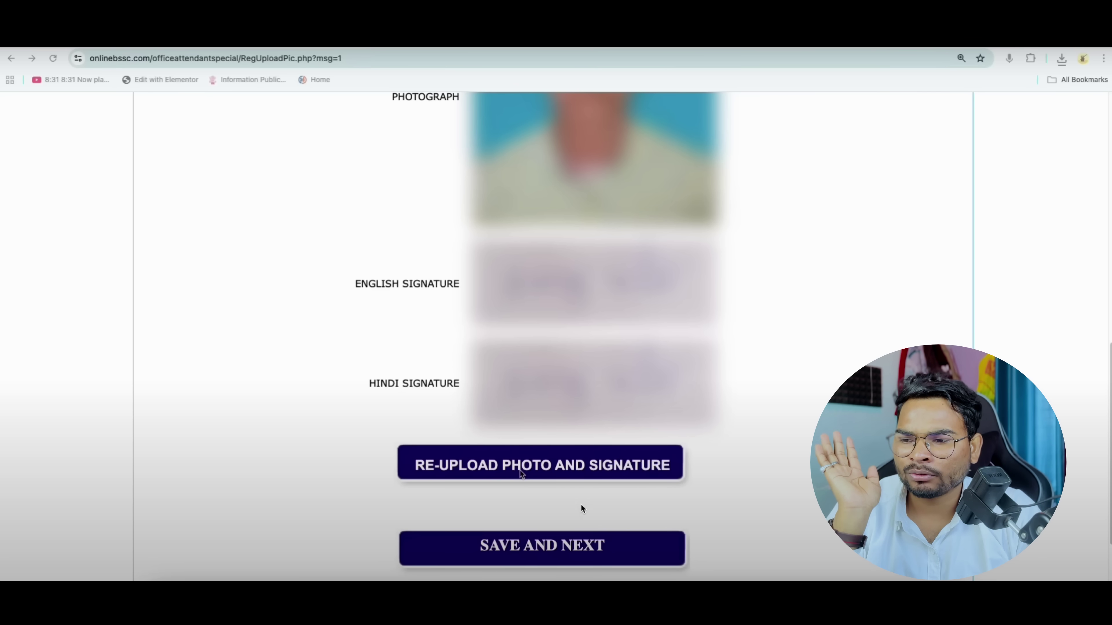
left_click(545, 547)
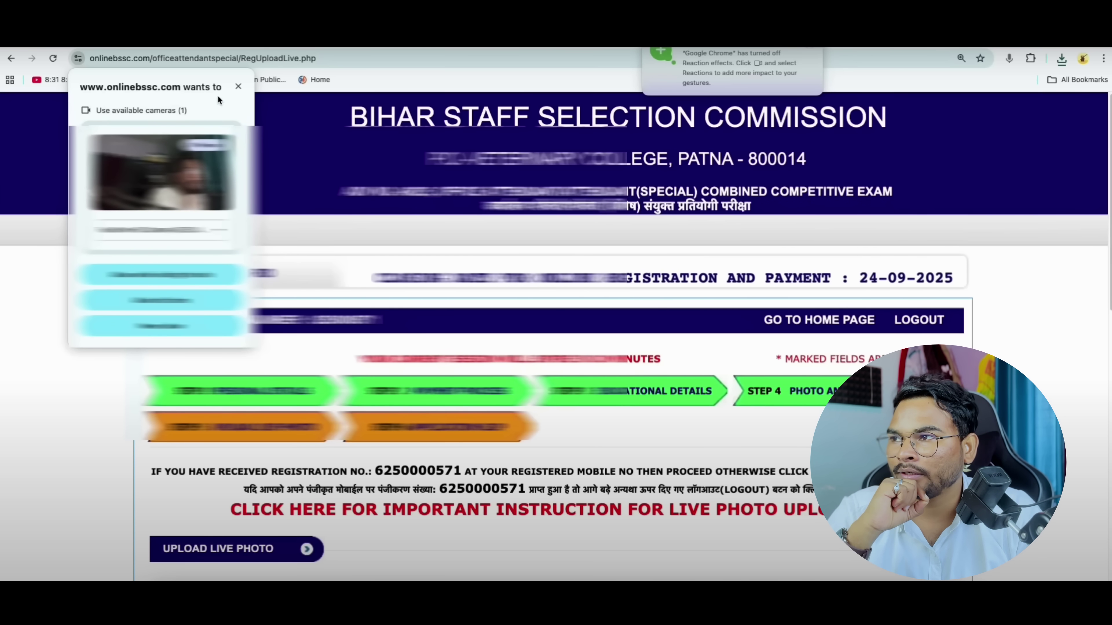
- Allow the site to use the camera and examine the live photo preview
left_click(185, 302)
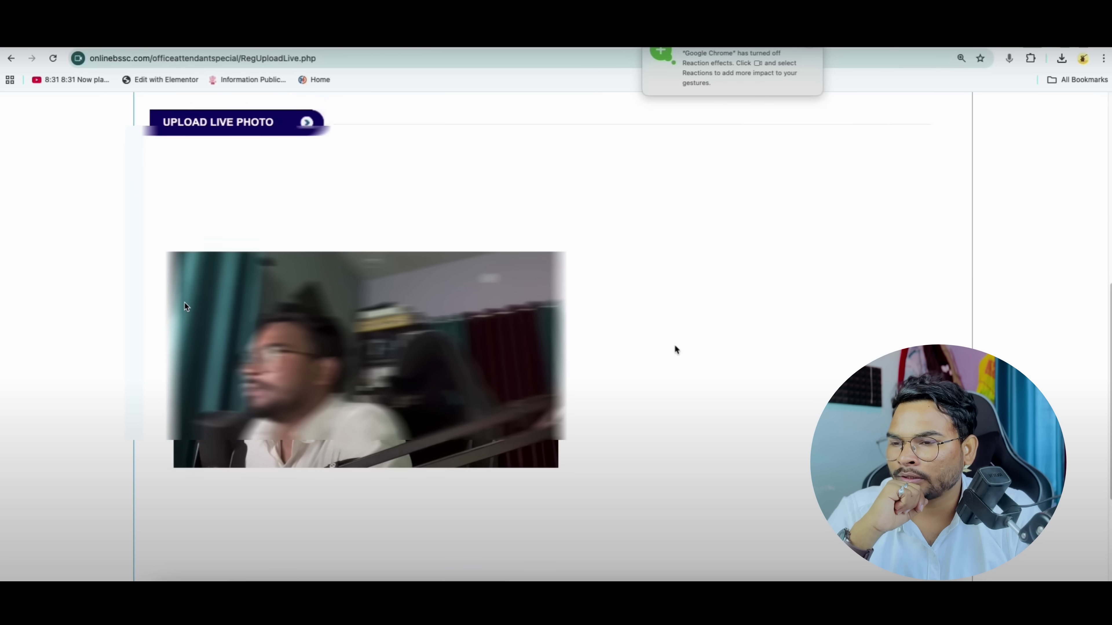
scroll(676, 349, "down", 1)
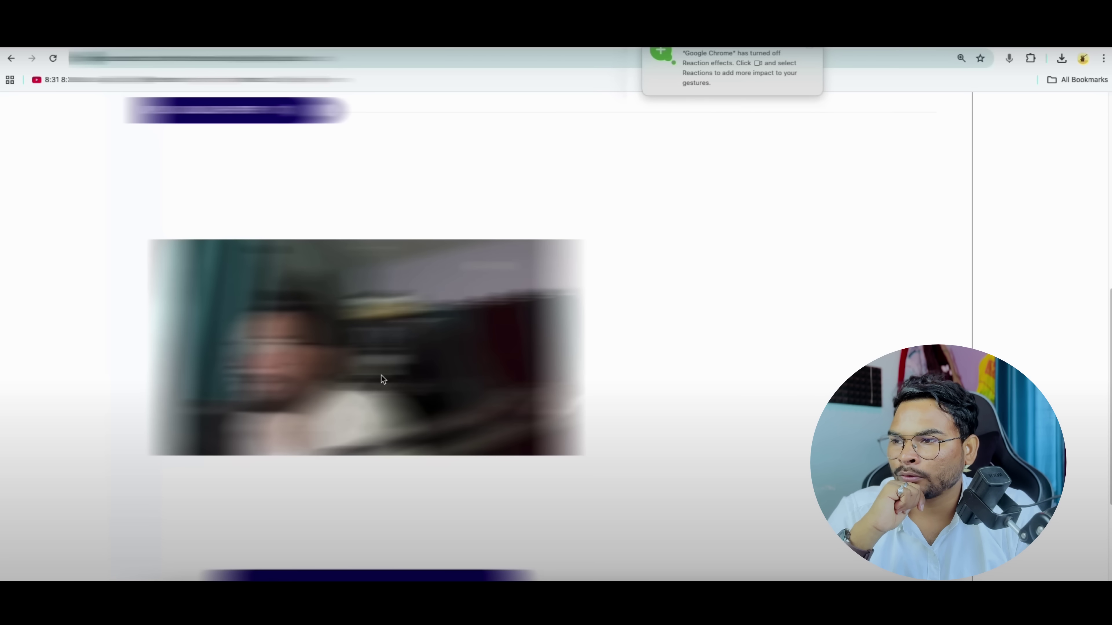
scroll(358, 365, "down", 2)
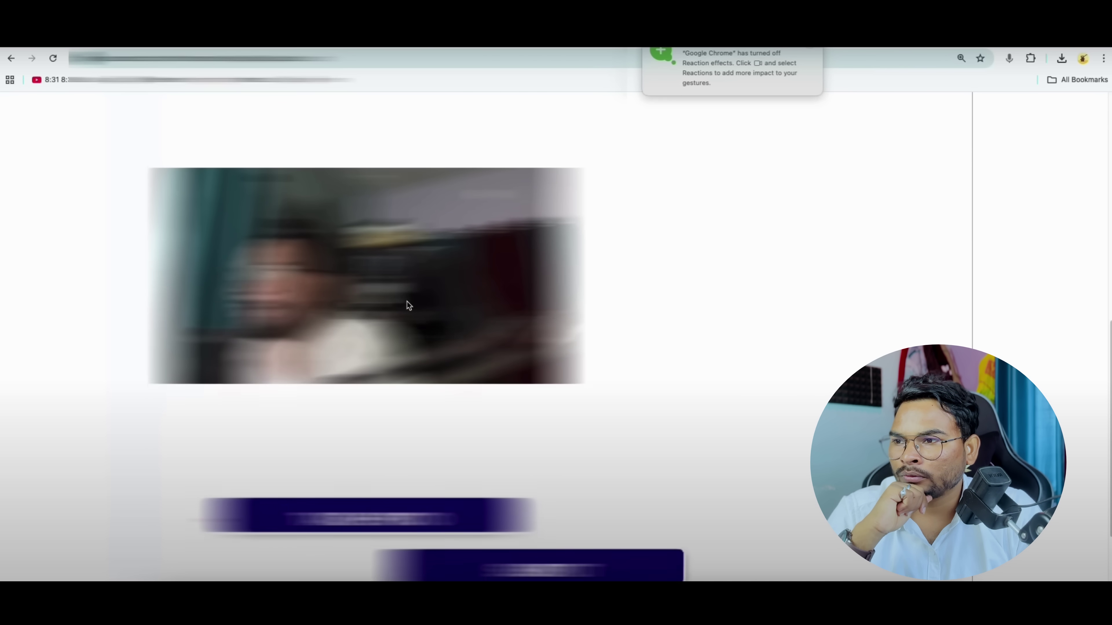
scroll(406, 298, "up", 1)
scroll(407, 300, "up", 1)
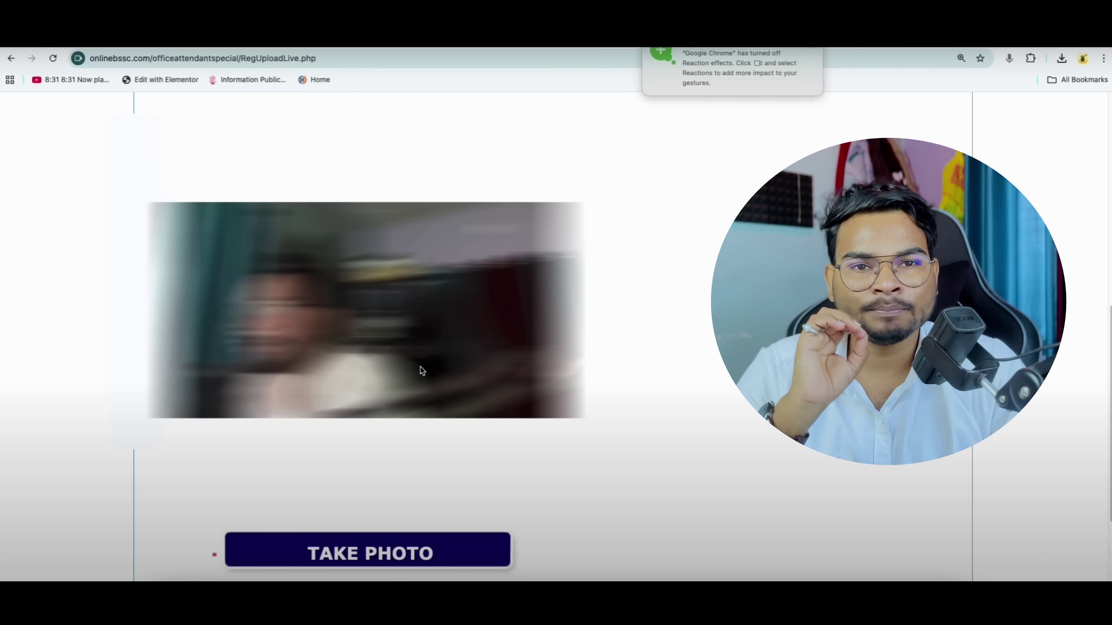
- Capture the live photo with the camera and submit it, confirming the upload of the selected images
left_click(447, 551)
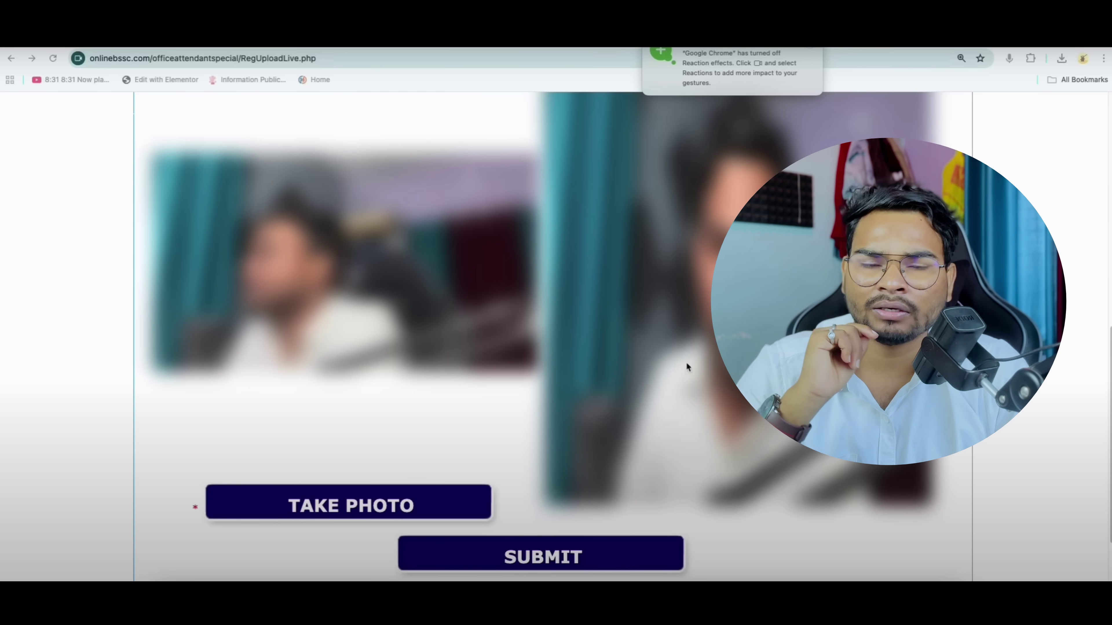
left_click(569, 553)
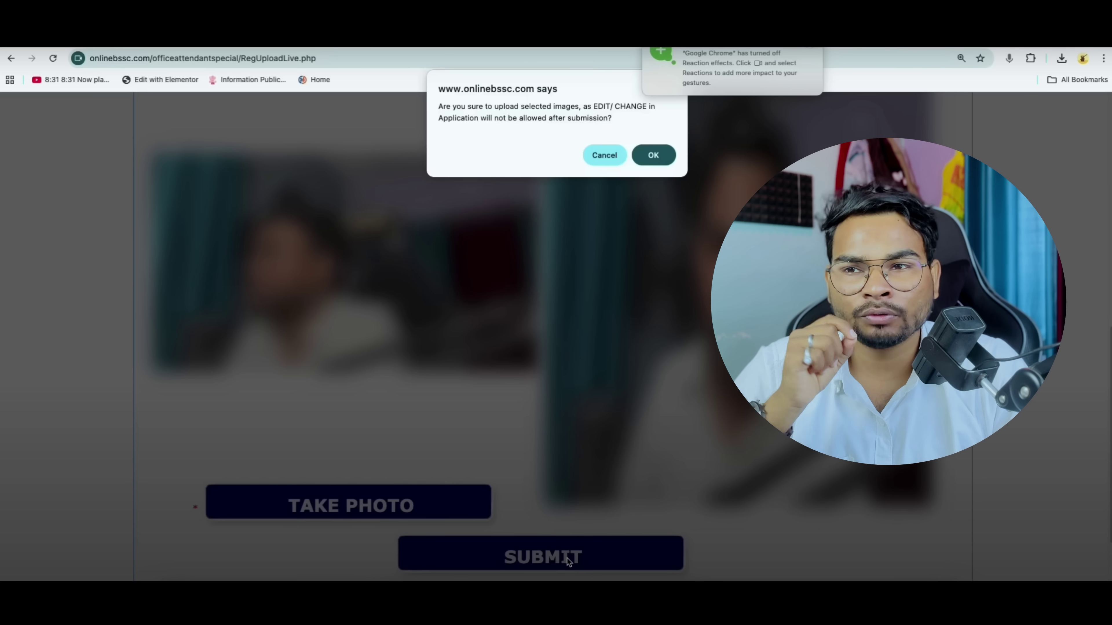
left_click(653, 156)
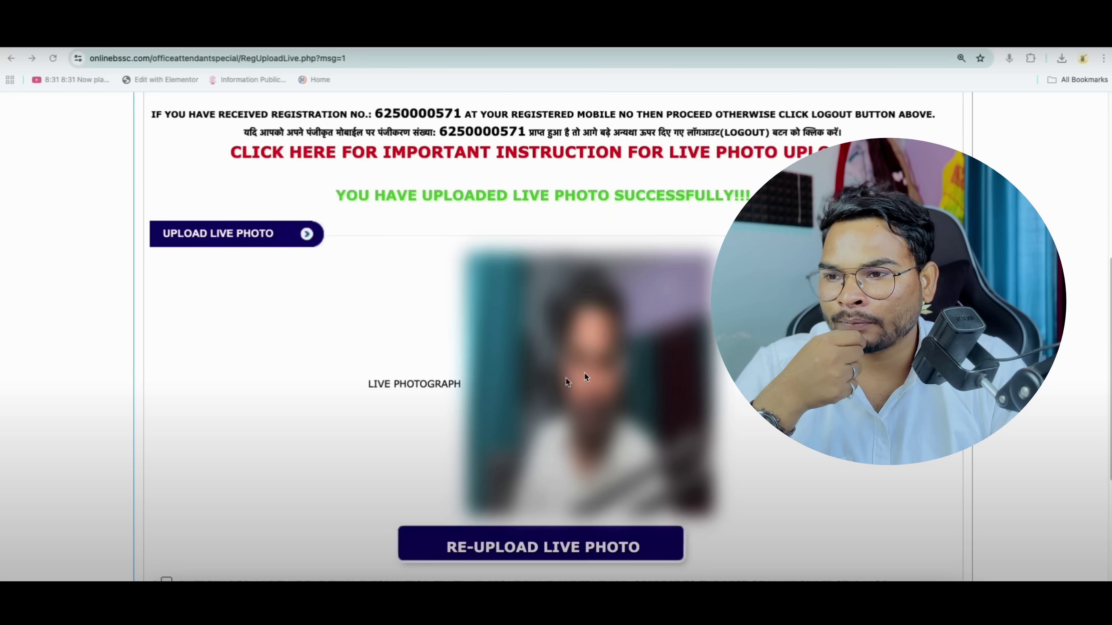
- Review the uploaded live photograph, accept the declaration, and make the final submission of the application, confirming that no further edits are allowed
scroll(566, 383, "down", 2)
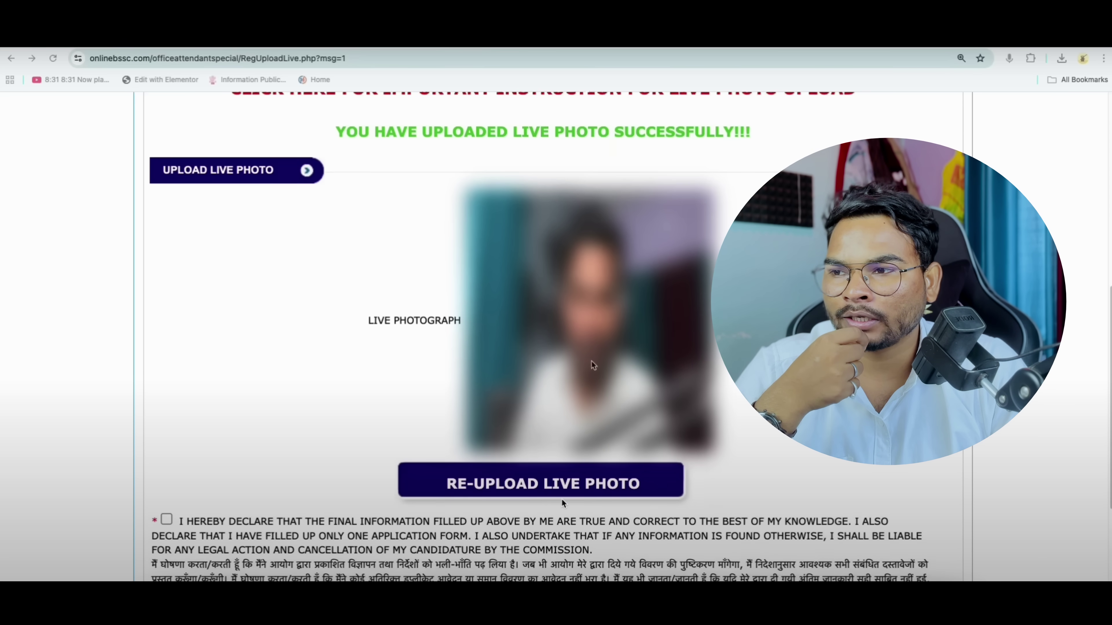
scroll(568, 420, "down", 1)
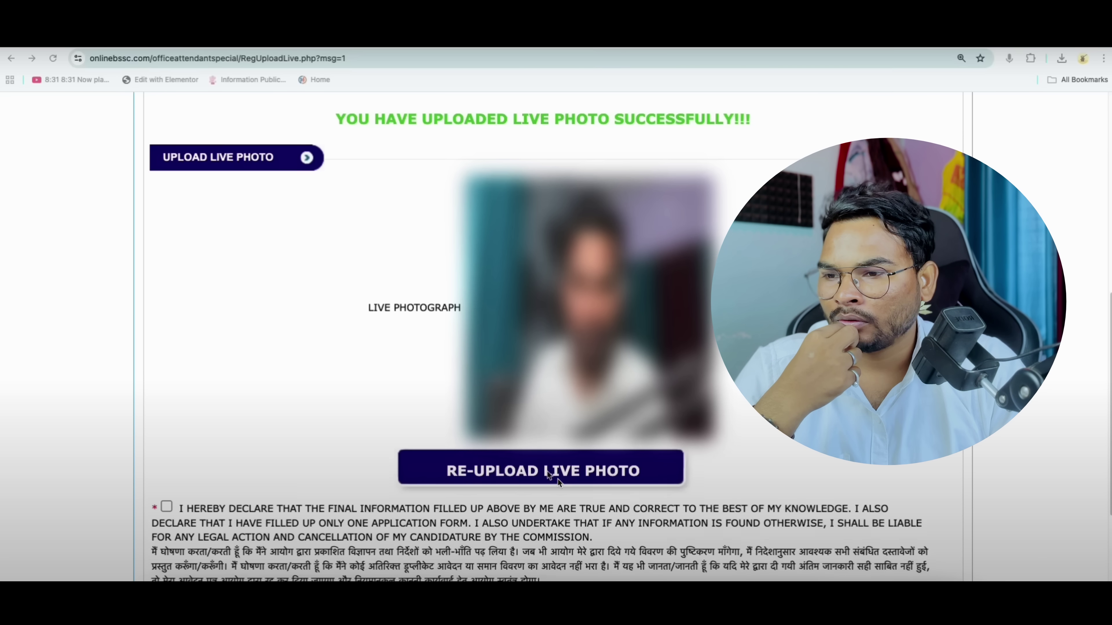
scroll(547, 471, "down", 4)
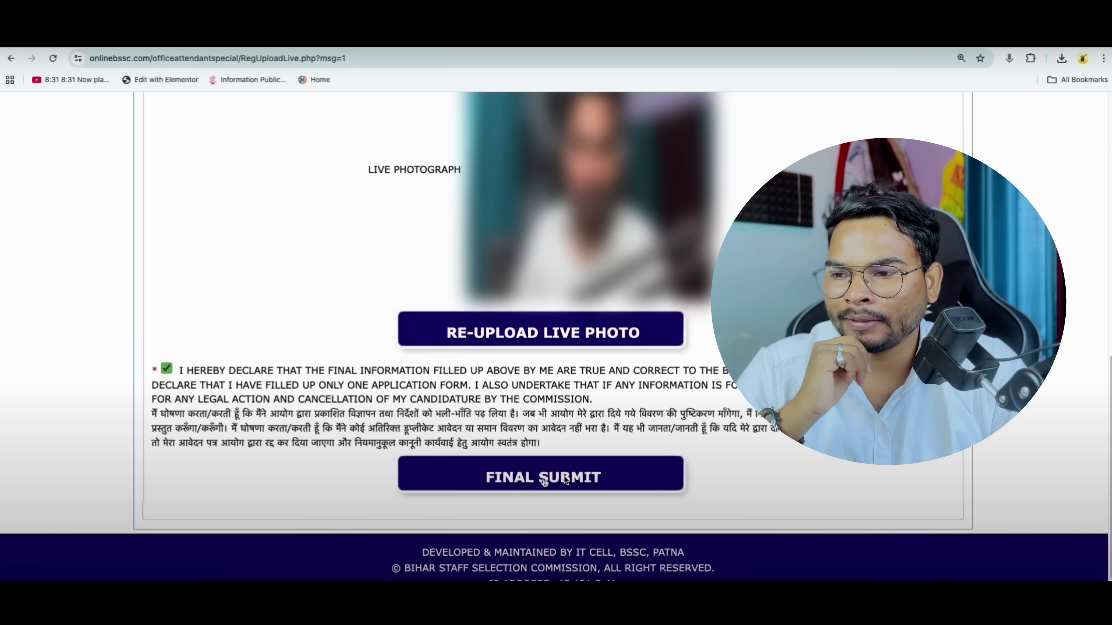
left_click(543, 481)
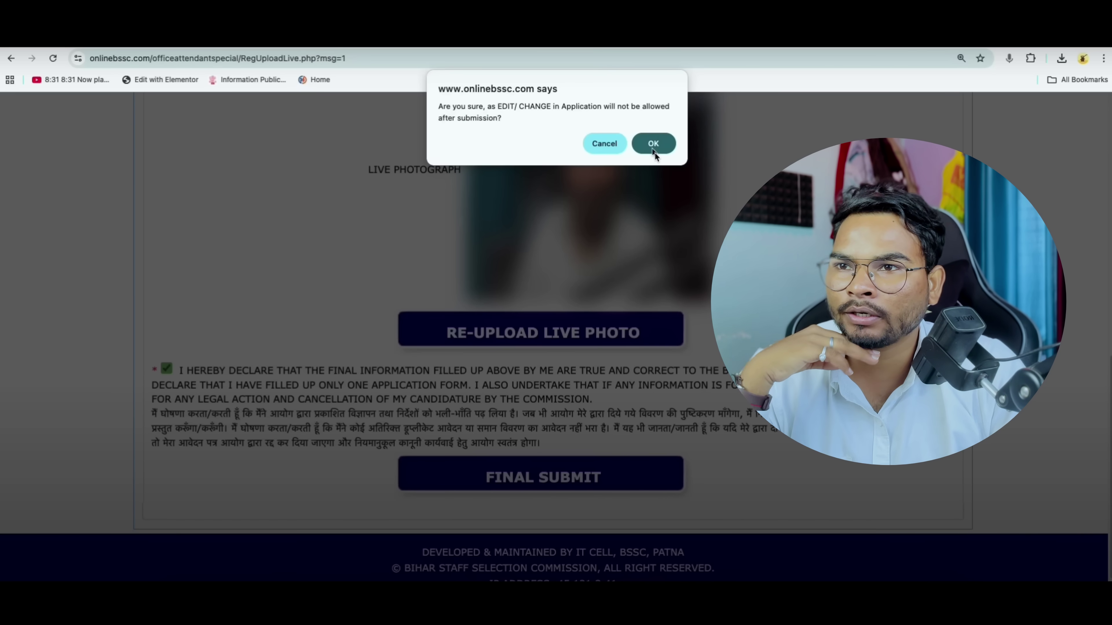
left_click(653, 144)
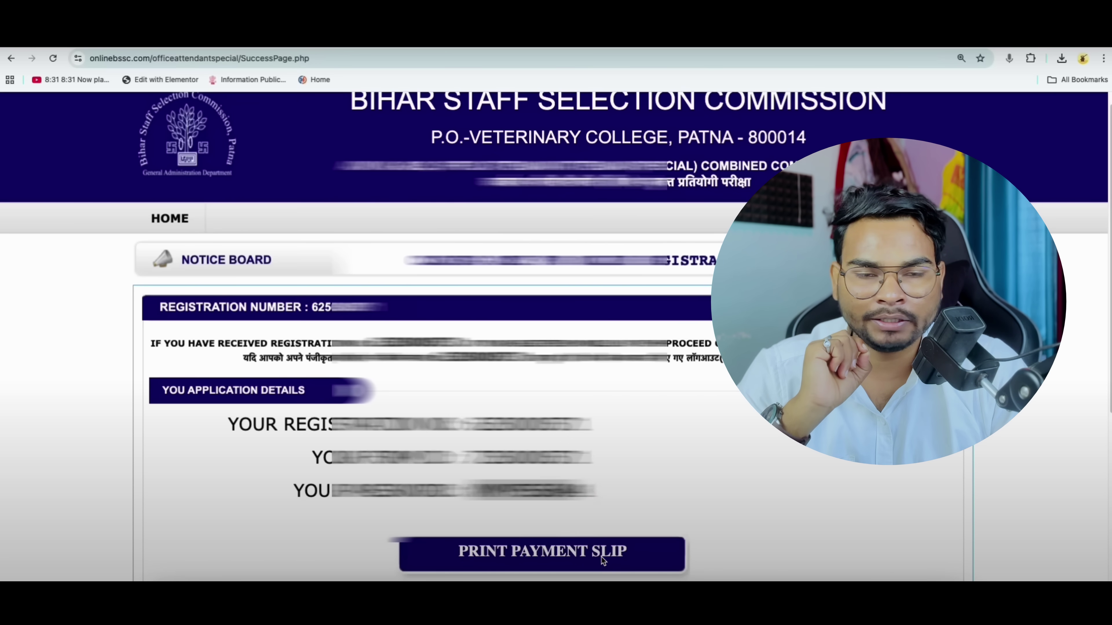
- Request the payment slip printout and examine the submitted application's details and remaining print options
left_click(585, 555)
scroll(408, 243, "down", 2)
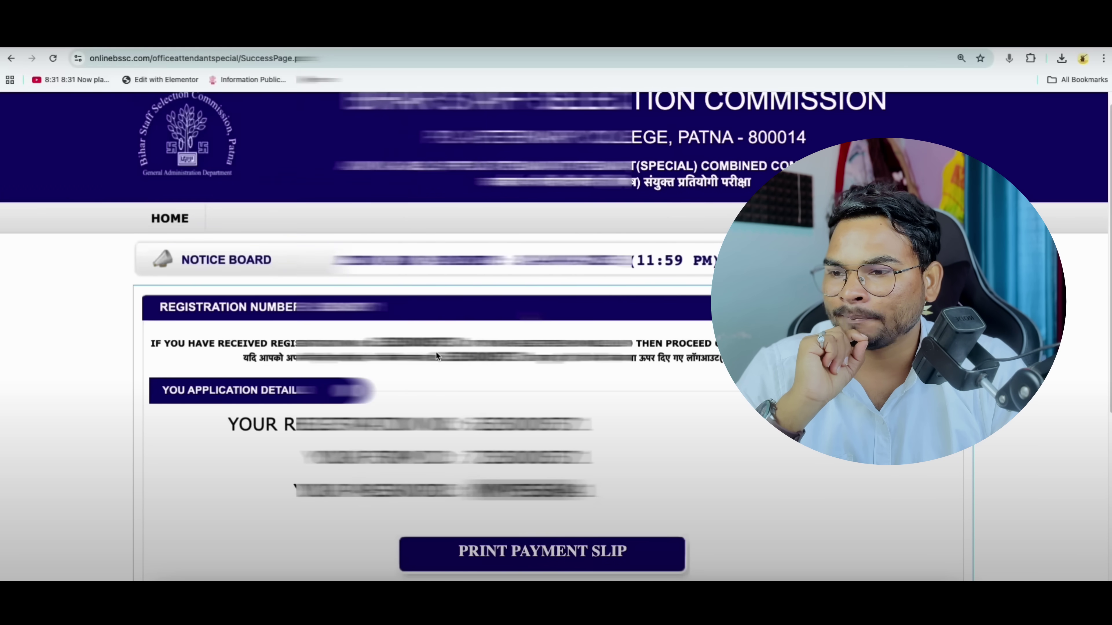
scroll(435, 351, "down", 5)
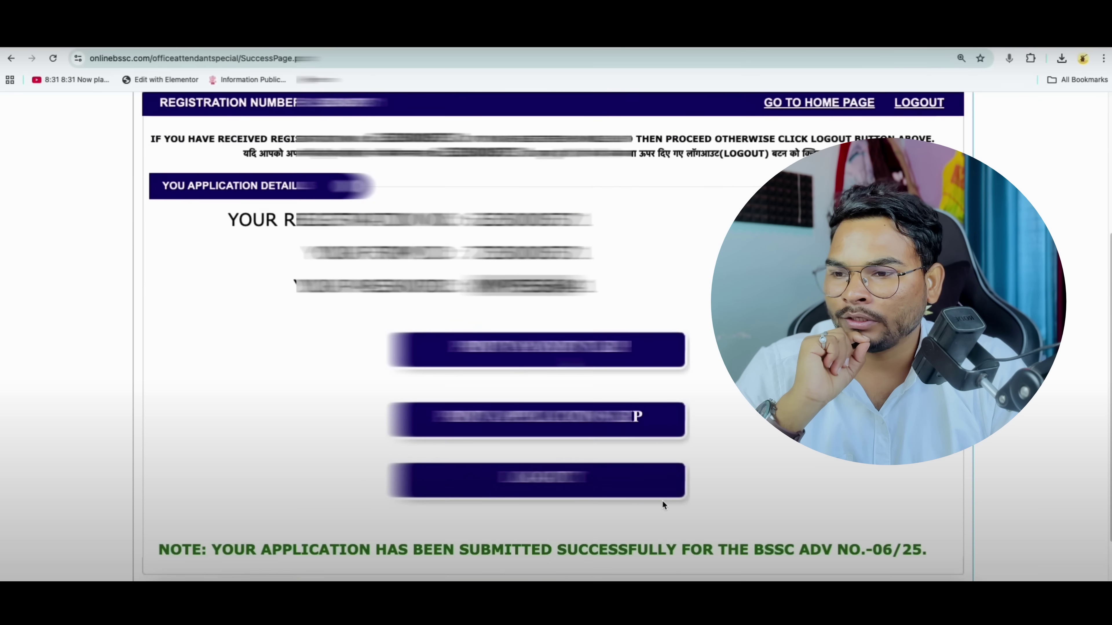
scroll(662, 501, "down", 1)
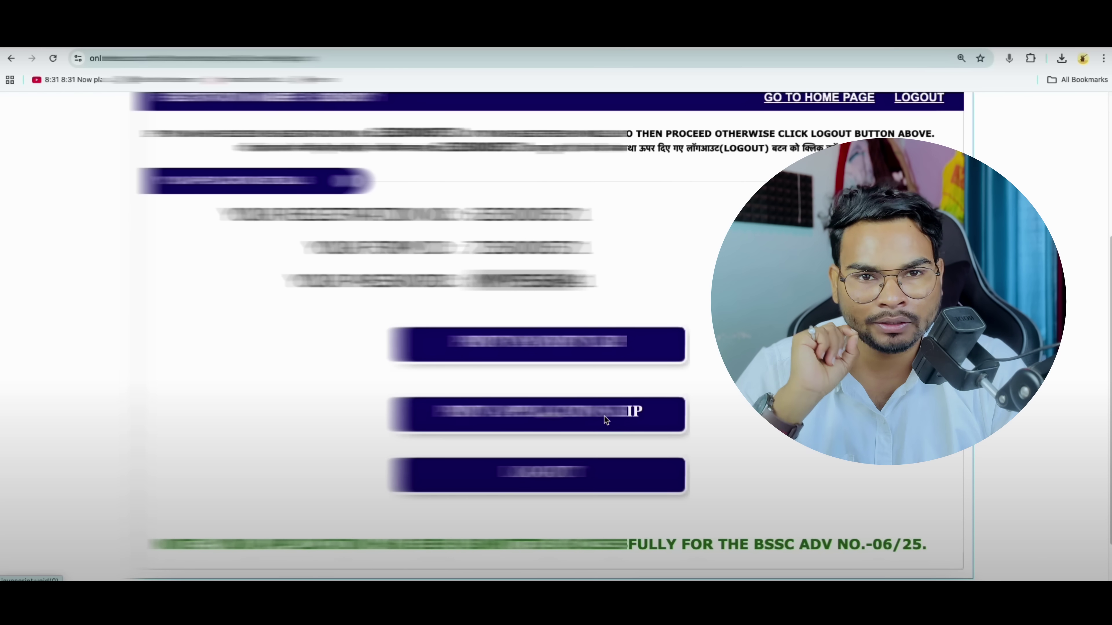
scroll(605, 420, "down", 1)
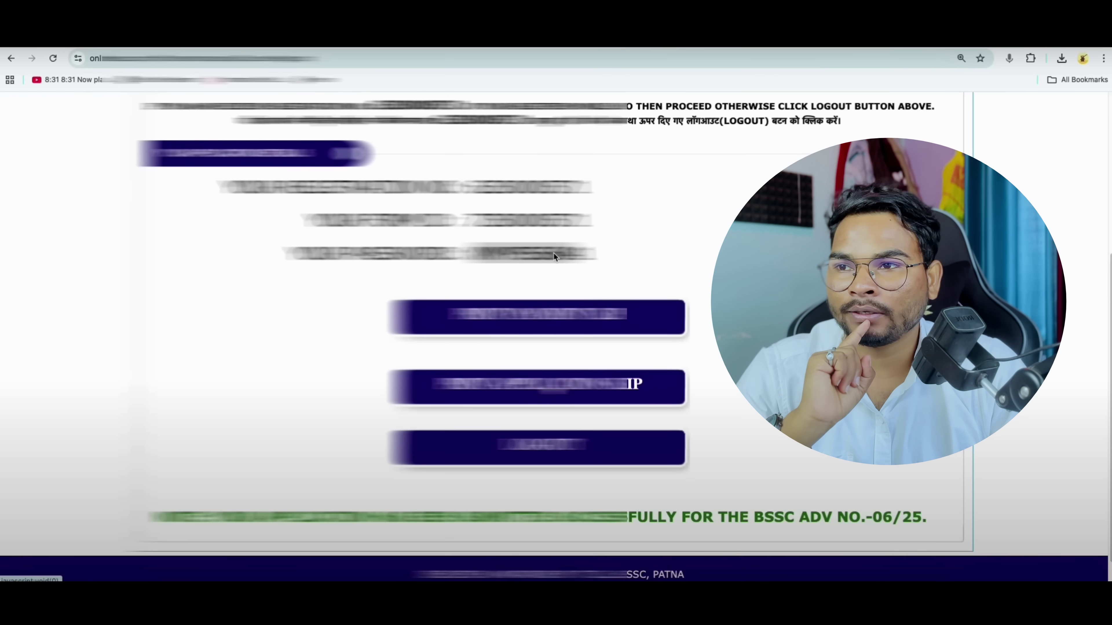